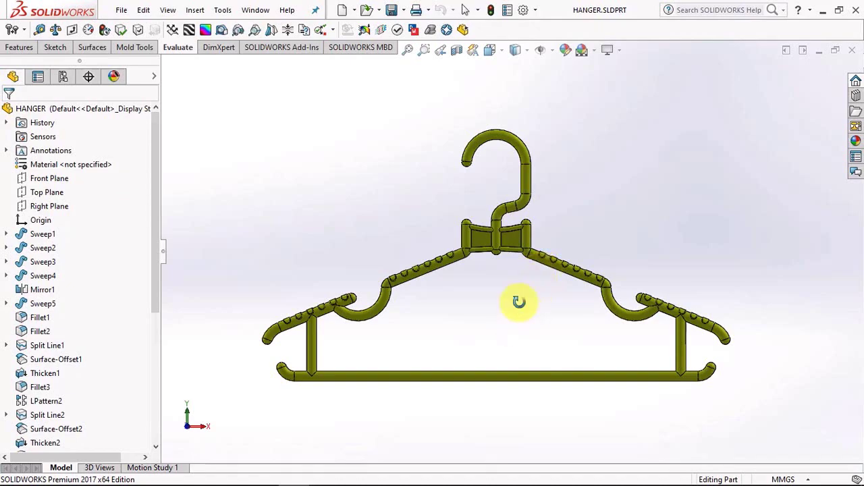
# Step: Create a new part document while the hanger model stays open
pyautogui.moveTo(519, 302); pyautogui.dragTo(513, 346, button='middle')
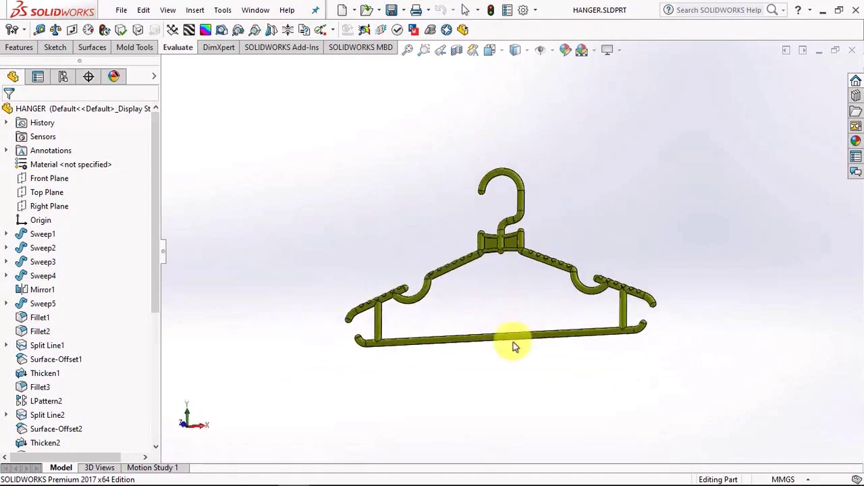
pyautogui.scroll(-3, 512, 317)
pyautogui.click(343, 10)
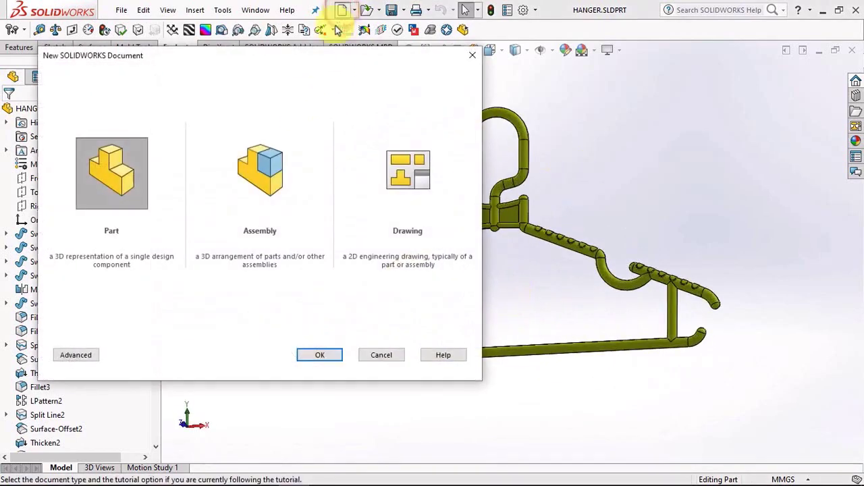
pyautogui.click(315, 356)
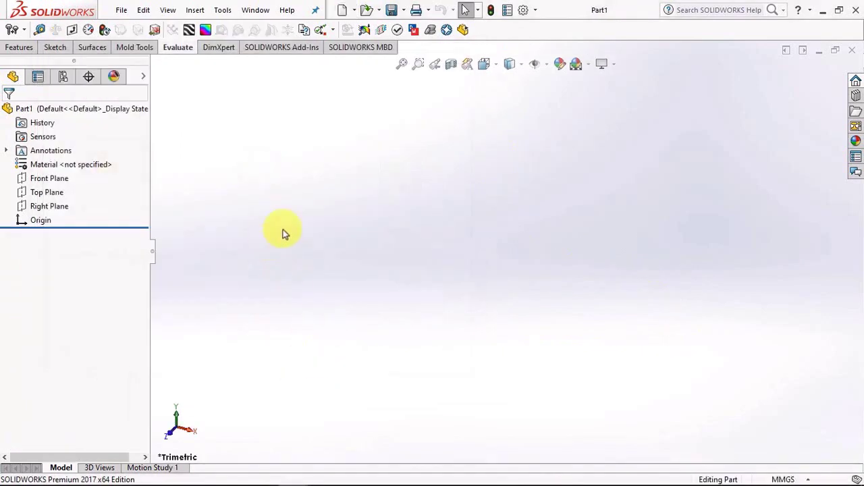
# Step: Insert HANGER.SLDPRT as a base part at the origin, transferring only its solid bodies
pyautogui.click(194, 10)
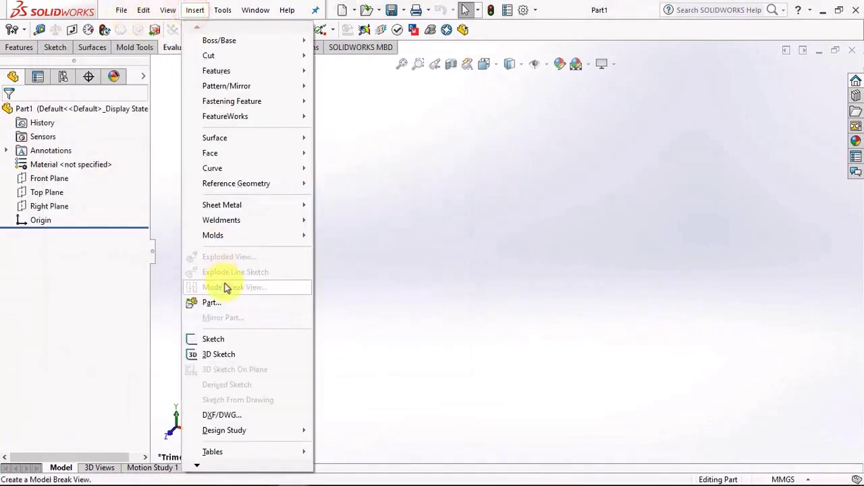
pyautogui.click(226, 301)
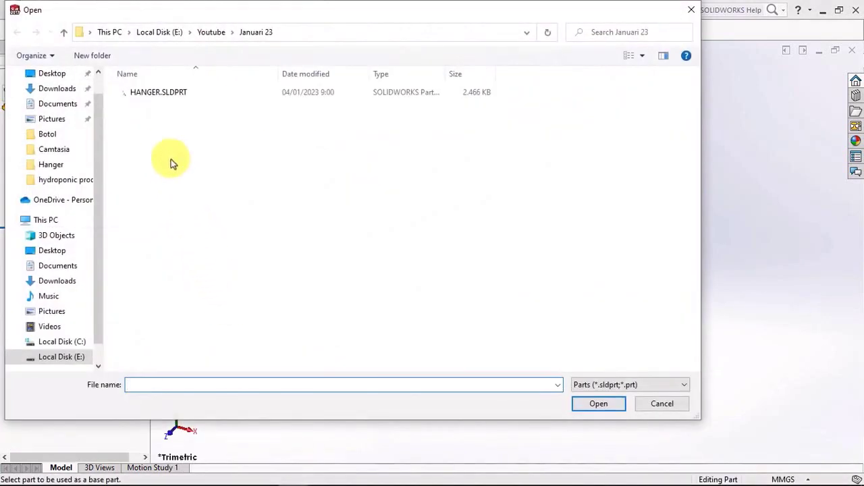
pyautogui.click(154, 92)
pyautogui.click(598, 403)
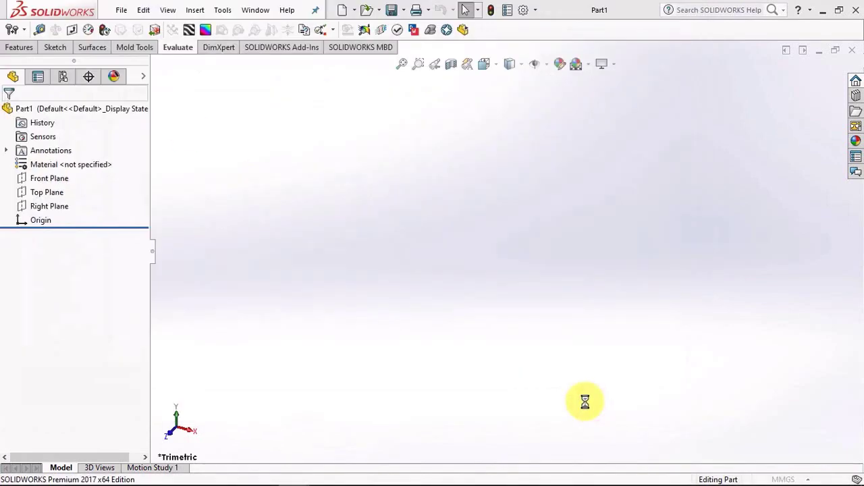
pyautogui.moveTo(144, 393); pyautogui.dragTo(146, 439)
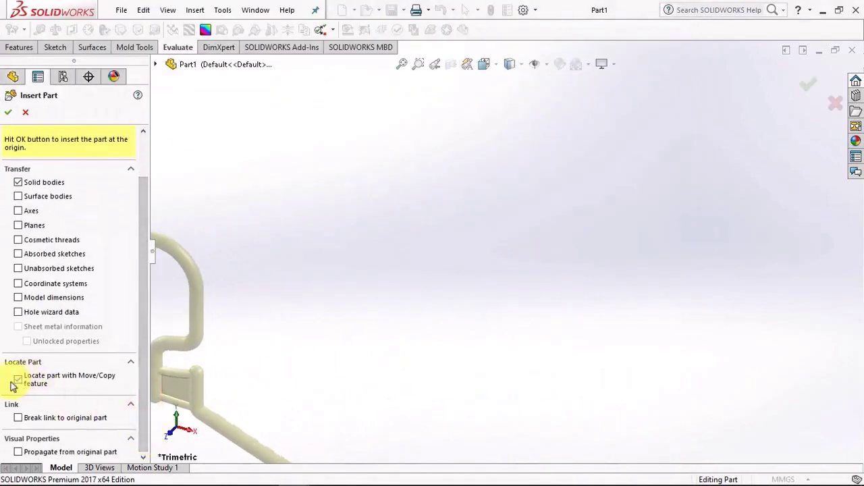
pyautogui.click(8, 112)
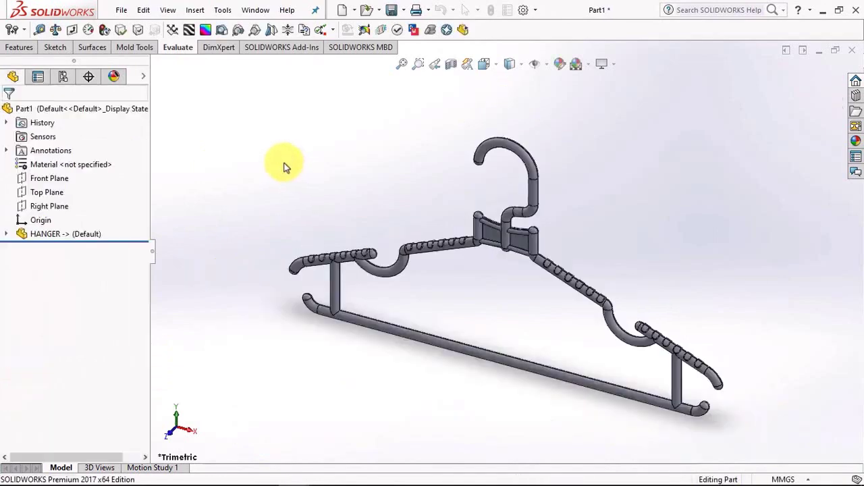
# Step: In the front view, measure the distance from the Top Plane to the underside of the hanger's bottom bar
pyautogui.hotkey('ctrl', '1')
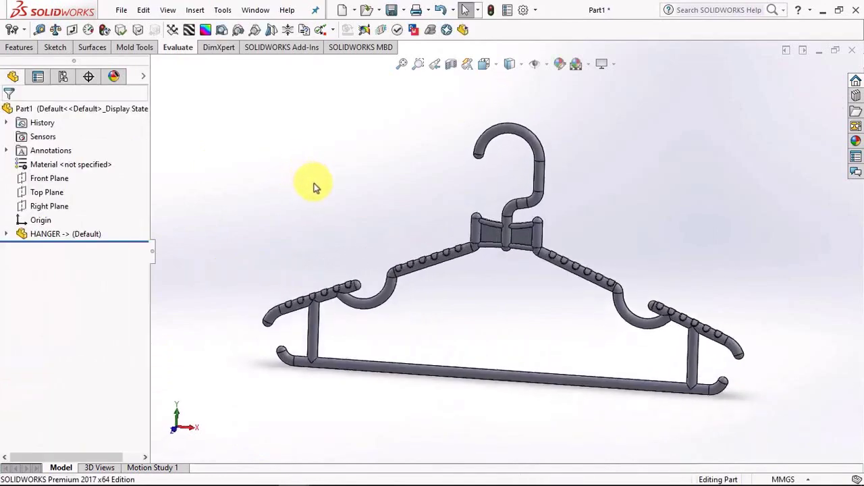
pyautogui.click(44, 192)
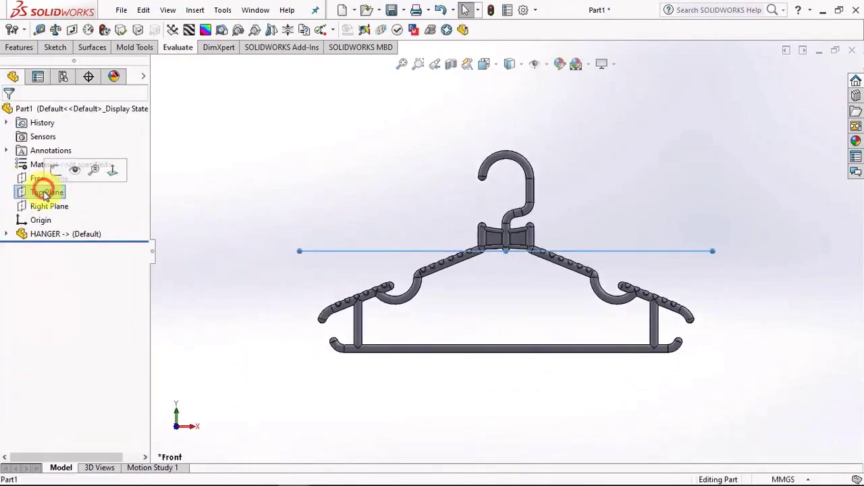
pyautogui.click(40, 29)
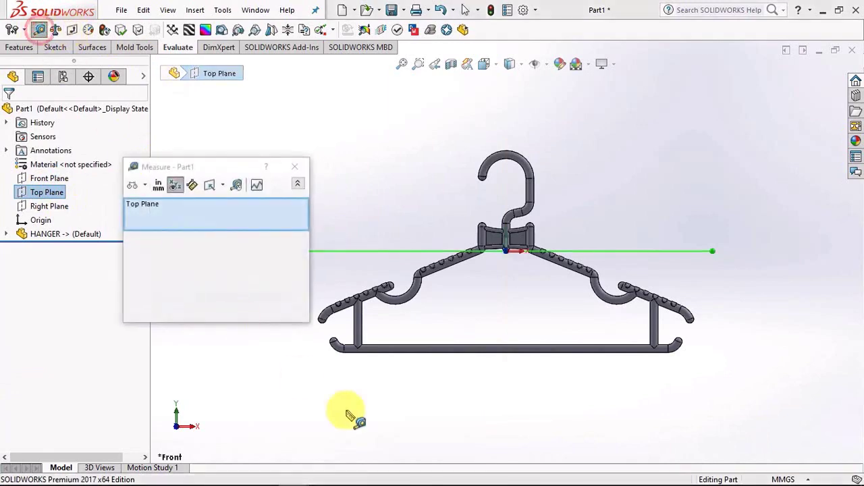
pyautogui.click(511, 349)
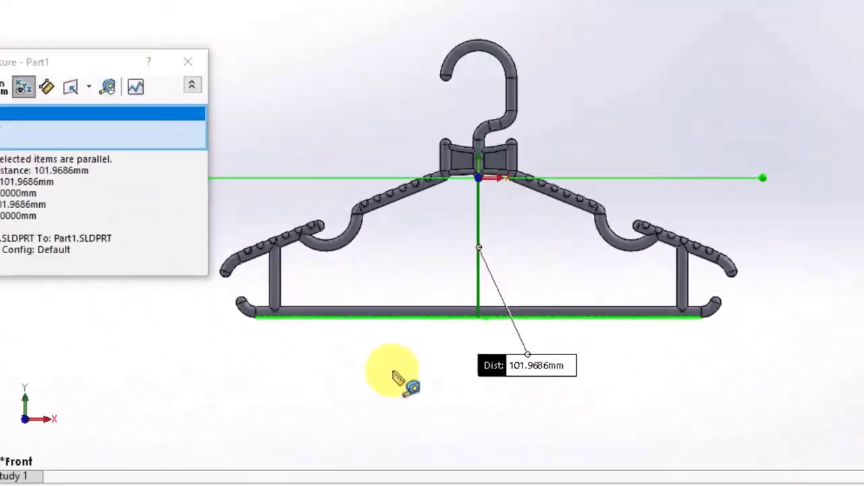
pyautogui.click(416, 380)
pyautogui.click(295, 166)
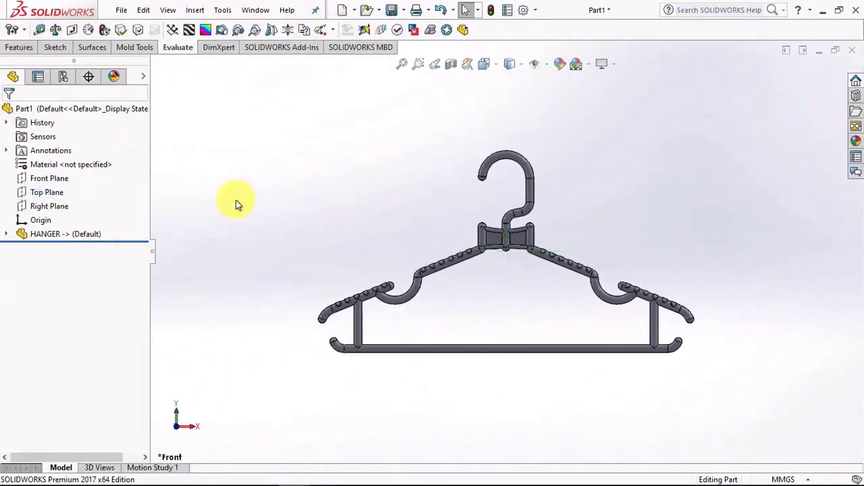
# Step: Edit the inserted HANGER feature so the part is located with a Move/Copy feature
pyautogui.click(23, 232)
pyautogui.click(29, 194)
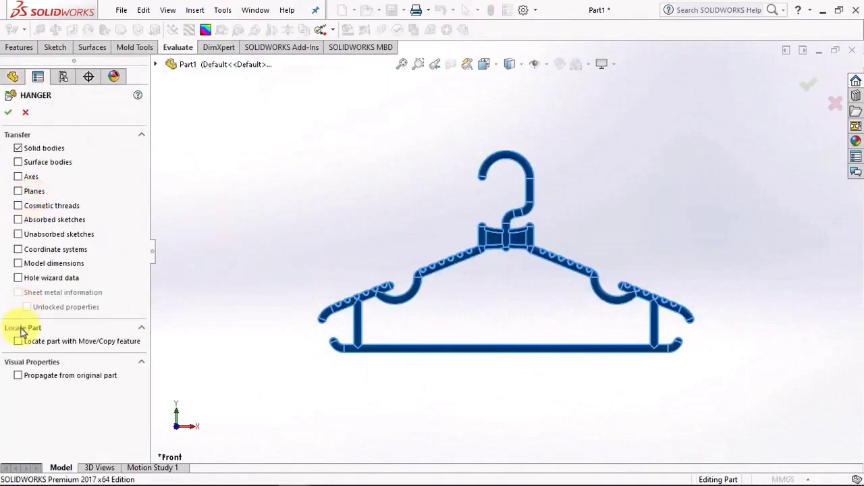
pyautogui.click(7, 113)
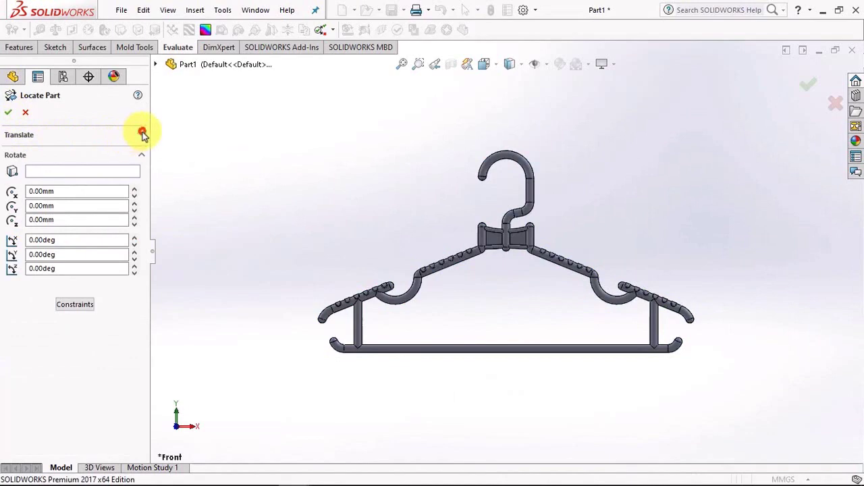
# Step: Translate the hanger by 102+10 mm in Y and 12 mm in X
pyautogui.click(141, 134)
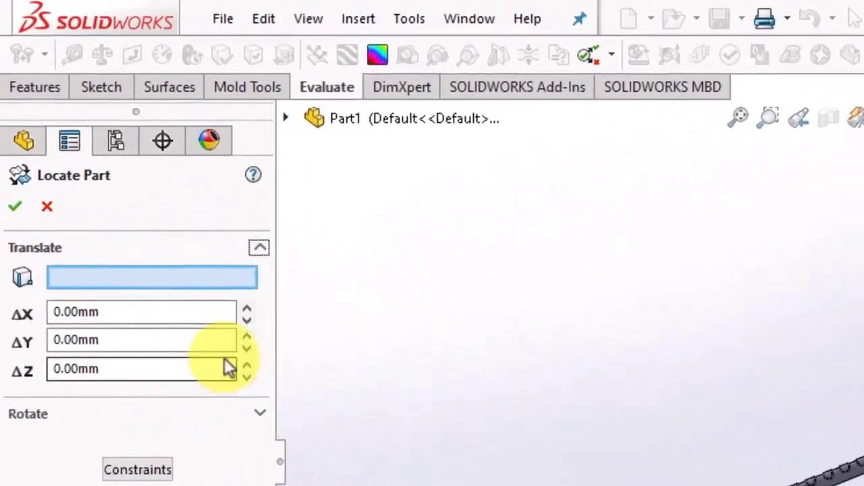
pyautogui.click(170, 340)
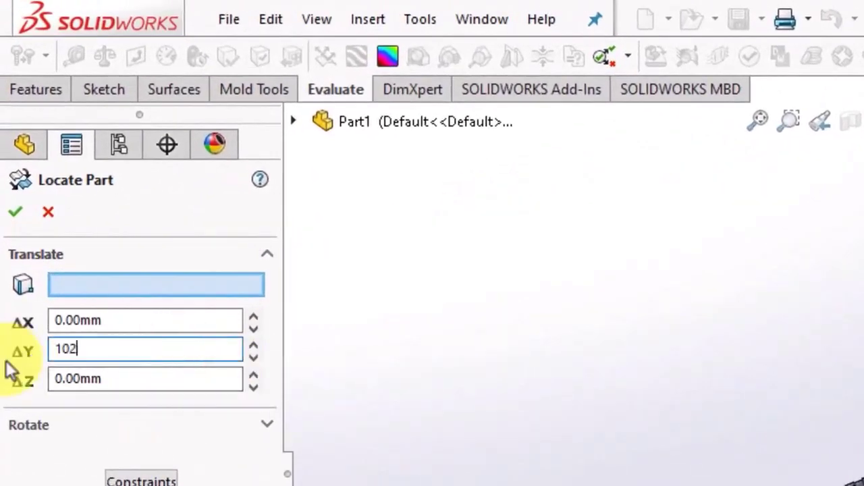
pyautogui.press('Return')
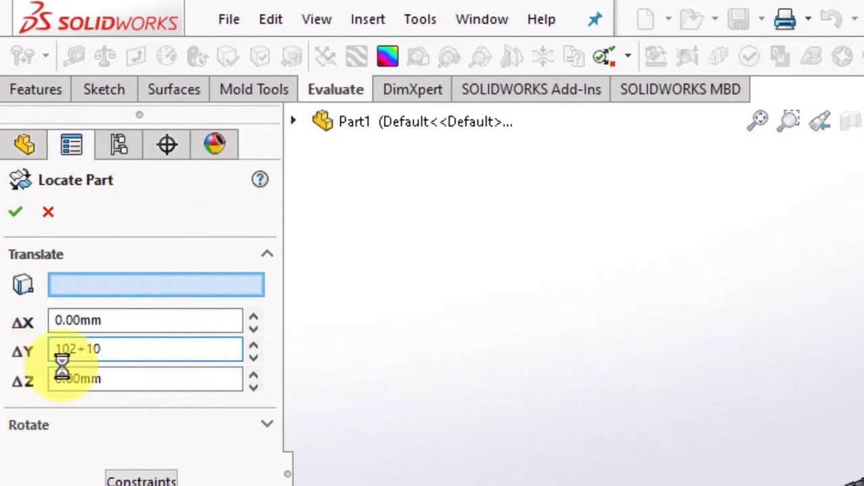
pyautogui.click(253, 314)
pyautogui.click(172, 317)
pyautogui.write('12')
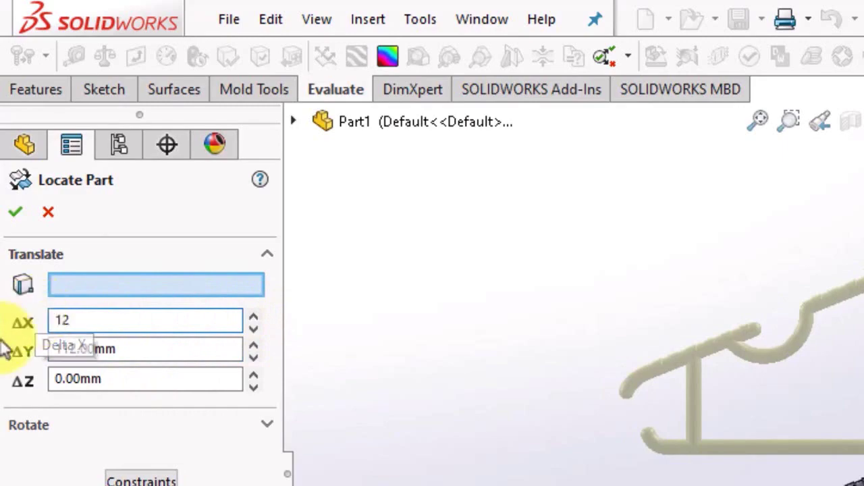
pyautogui.press('Tab')
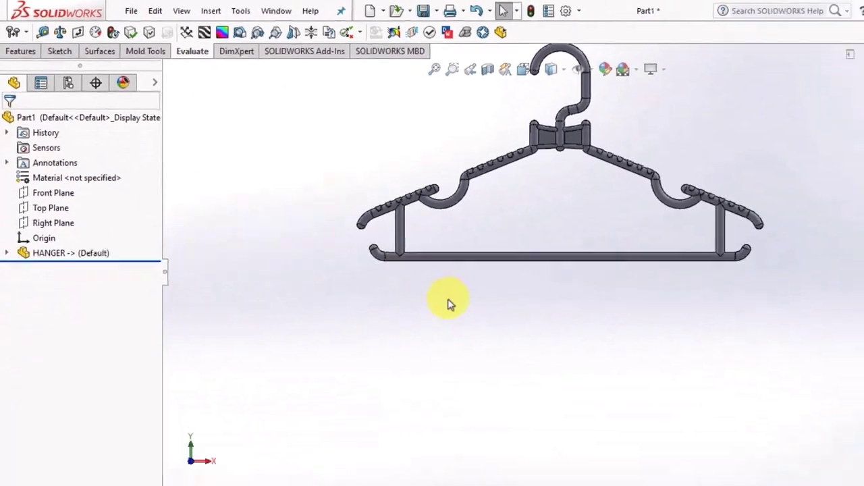
# Step: Create a reference axis at the intersection of the Top Plane and the Right Plane
pyautogui.scroll(3, 448, 303)
pyautogui.scroll(-1, 585, 147)
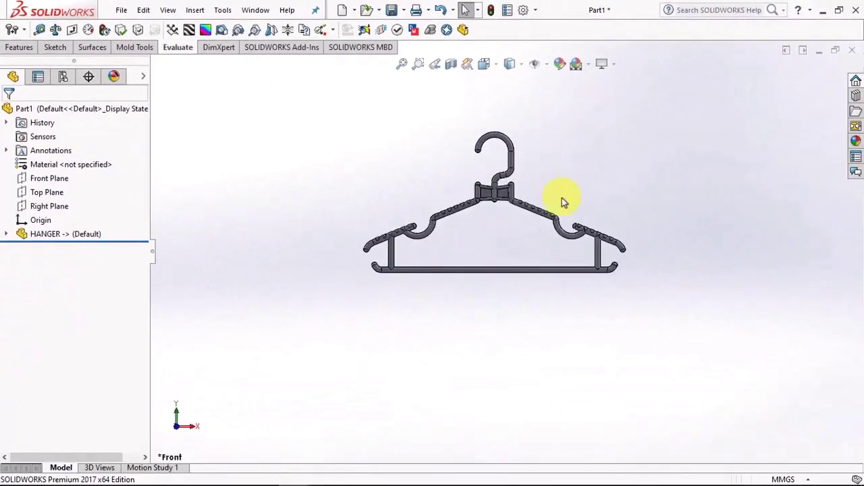
pyautogui.click(39, 177)
pyautogui.click(299, 185)
pyautogui.click(46, 193)
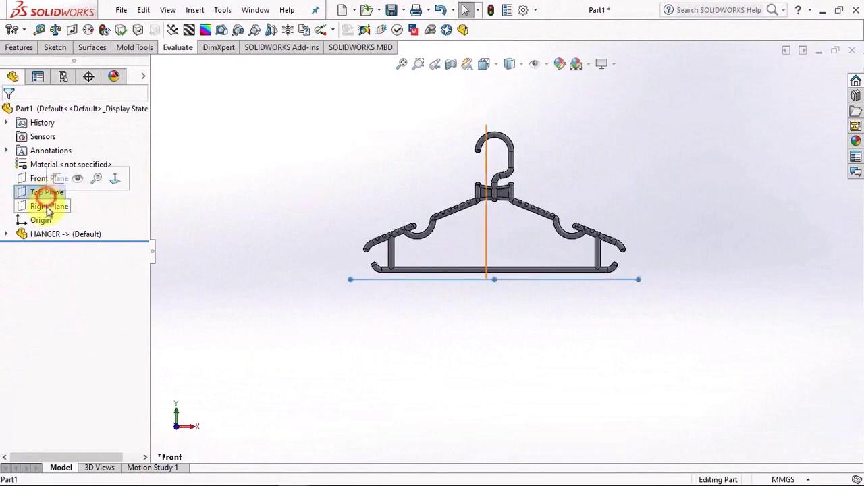
pyautogui.keyDown('ctrl'); pyautogui.click(47, 206); pyautogui.keyUp('ctrl')
pyautogui.click(19, 47)
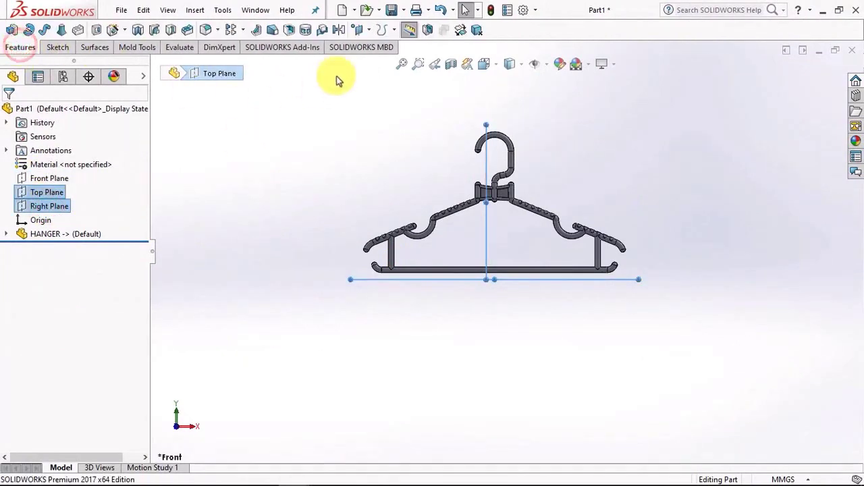
pyautogui.click(366, 31)
pyautogui.click(376, 61)
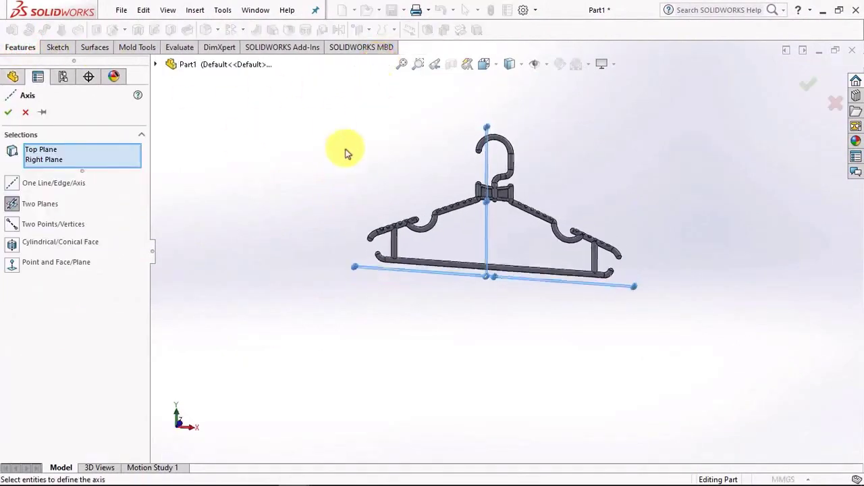
pyautogui.click(337, 178)
# Step: Stretch the displayed reference axis at both ends so it extends past the hanger's bottom bar
pyautogui.moveTo(338, 178); pyautogui.dragTo(484, 276, button='middle')
pyautogui.scroll(-4, 473, 276)
pyautogui.click(428, 260)
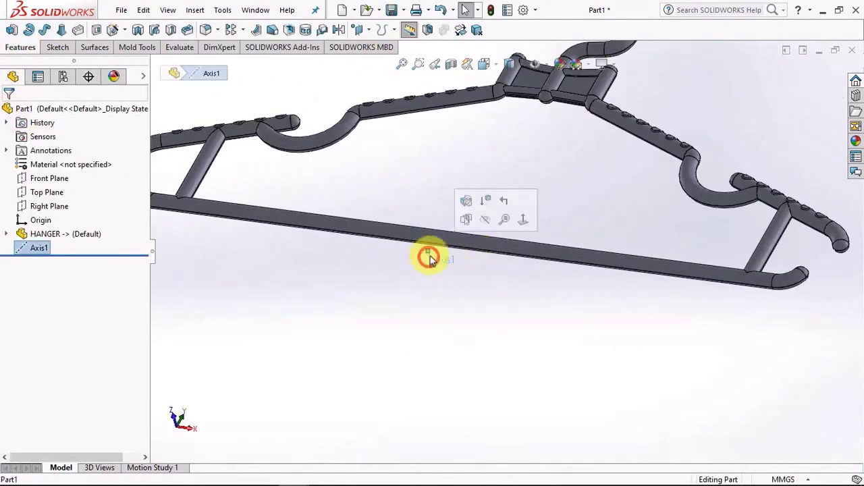
pyautogui.click(427, 251)
pyautogui.click(434, 270)
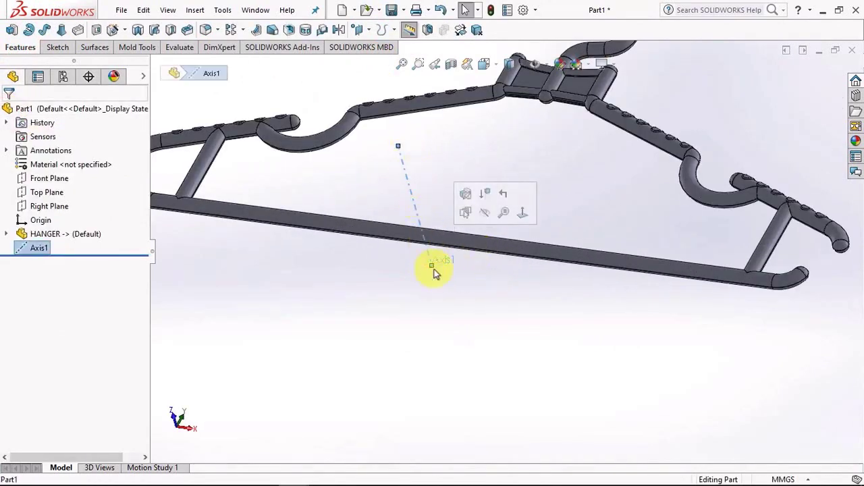
pyautogui.scroll(4, 462, 240)
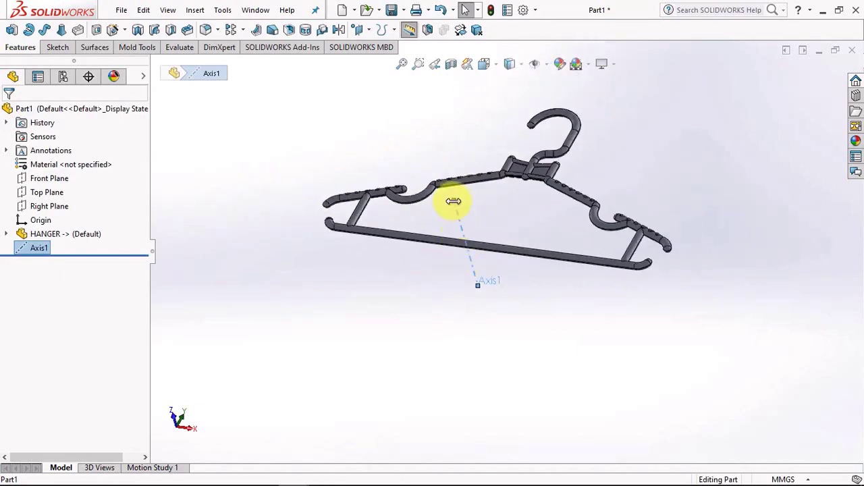
pyautogui.moveTo(439, 156); pyautogui.dragTo(396, 195, button='middle')
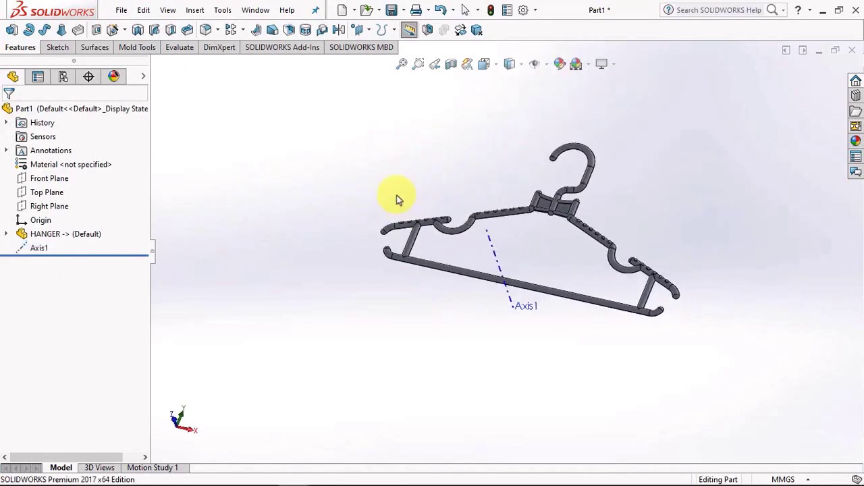
# Step: Start a sketch on the Front Plane and draw a slanted line about 290 mm long from above the hook to beside the left arm
pyautogui.hotkey('ctrl', '1')
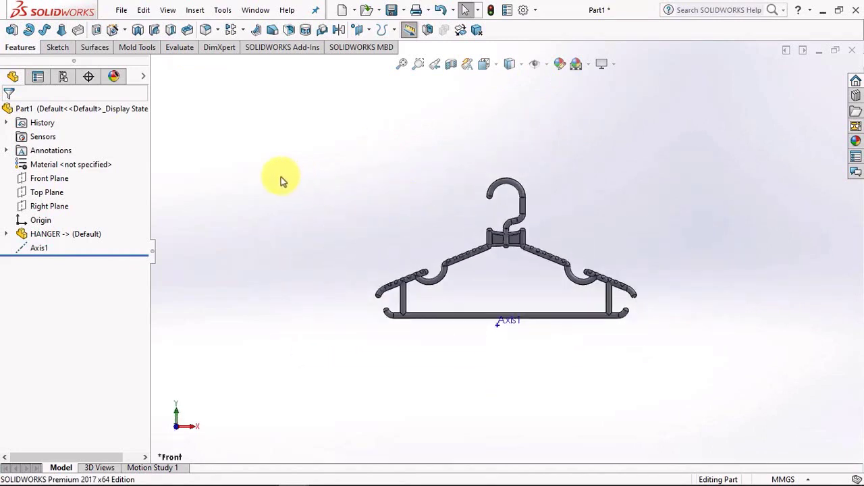
pyautogui.click(44, 178)
pyautogui.click(50, 165)
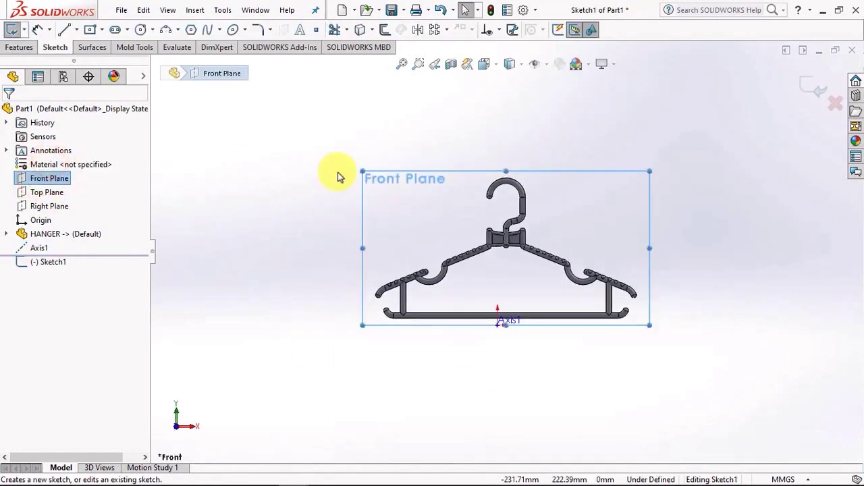
pyautogui.click(63, 29)
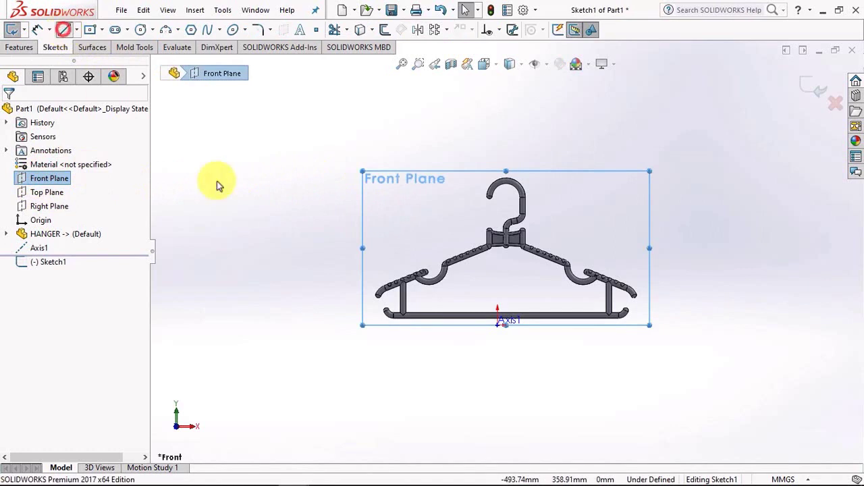
pyautogui.click(498, 180)
pyautogui.click(351, 312)
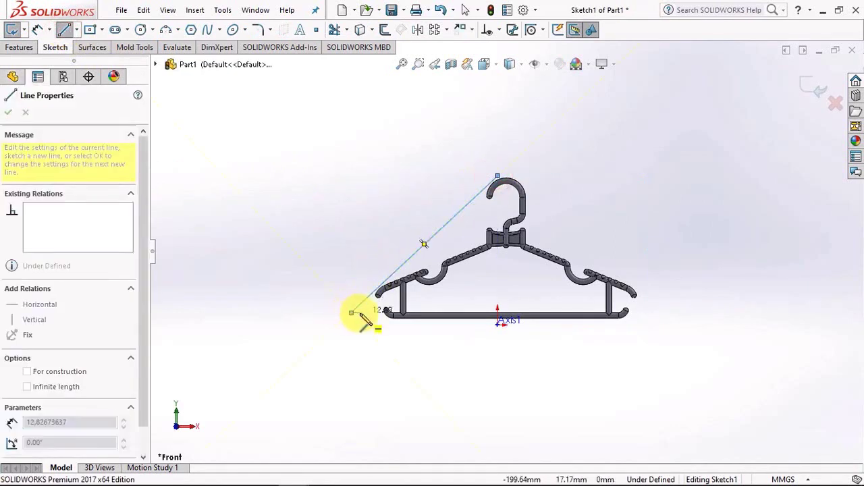
pyautogui.rightClick(360, 314)
pyautogui.click(388, 322)
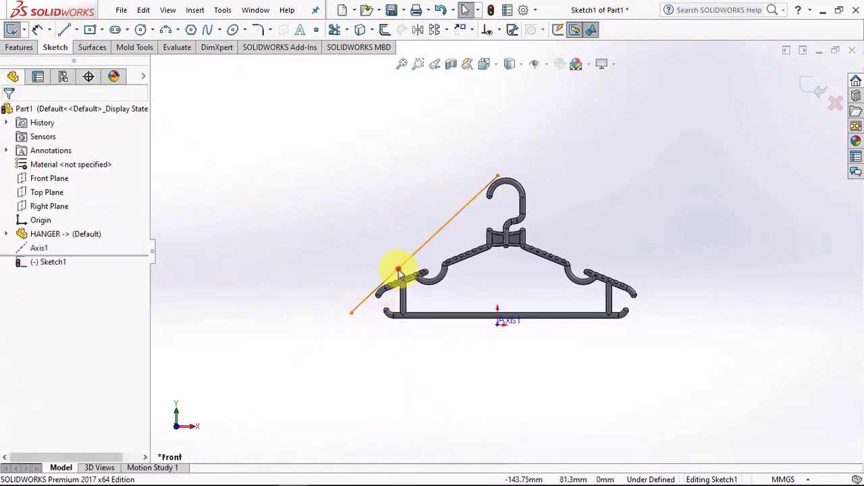
# Step: Make the slanted sketch line tangent to the rounded edge at the outer end of the hanger's left arm
pyautogui.click(399, 272)
pyautogui.scroll(-3, 414, 257)
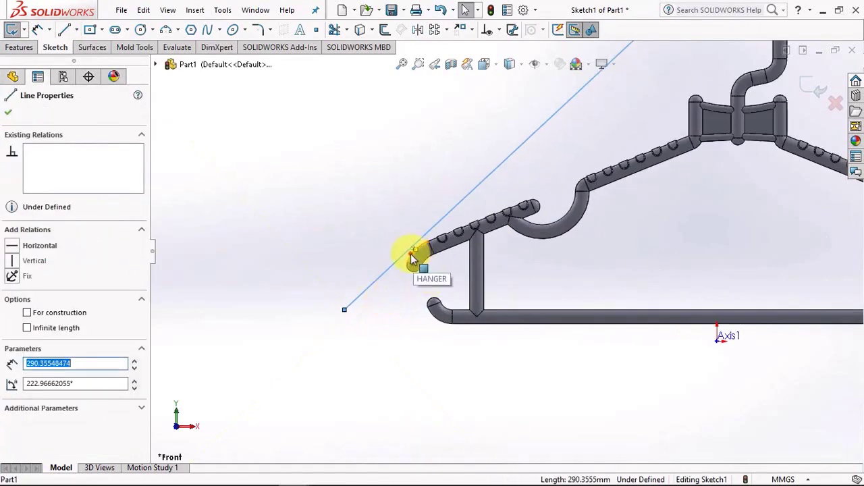
pyautogui.keyDown('ctrl'); pyautogui.click(414, 258); pyautogui.keyUp('ctrl')
pyautogui.click(445, 196)
pyautogui.scroll(4, 594, 145)
pyautogui.scroll(-4, 564, 177)
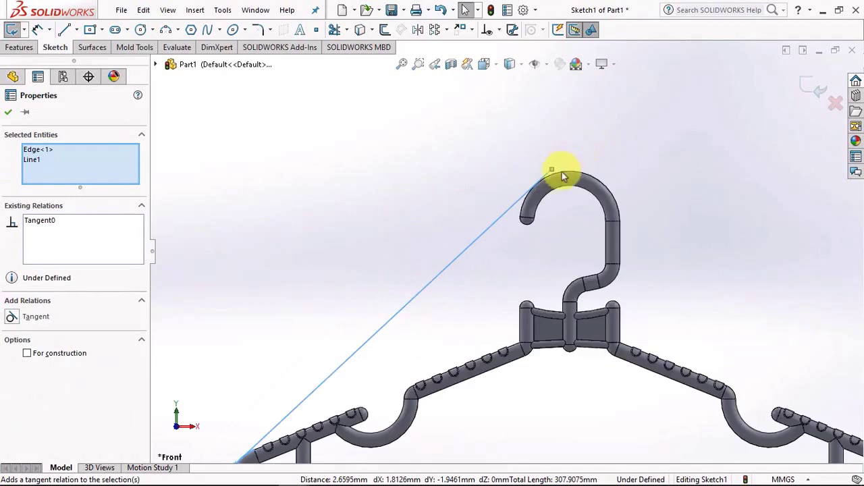
# Step: Make the slanted sketch line tangent to the outer arc edge of the hanger's hook as well
pyautogui.click(562, 172)
pyautogui.keyDown('ctrl'); pyautogui.click(513, 204); pyautogui.keyUp('ctrl')
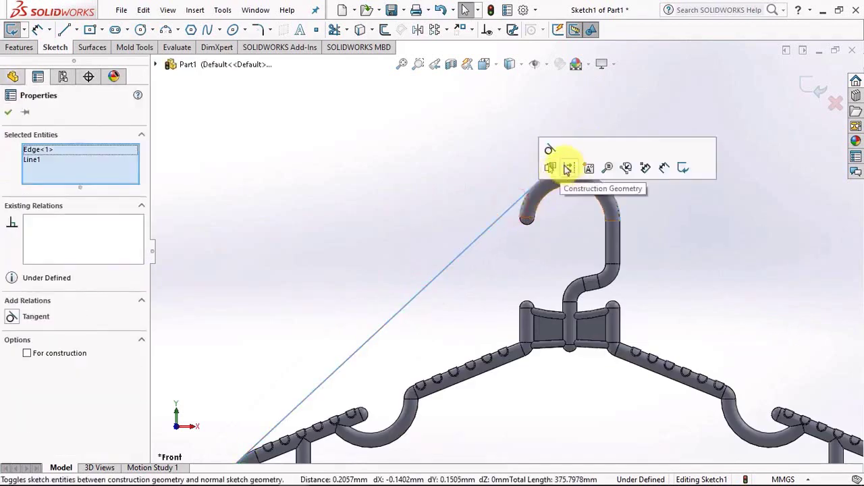
pyautogui.click(551, 168)
pyautogui.click(459, 160)
pyautogui.scroll(3, 461, 162)
# Step: Measure the angle between the slanted sketch line and the edge of the hanger's bottom bar
pyautogui.click(178, 48)
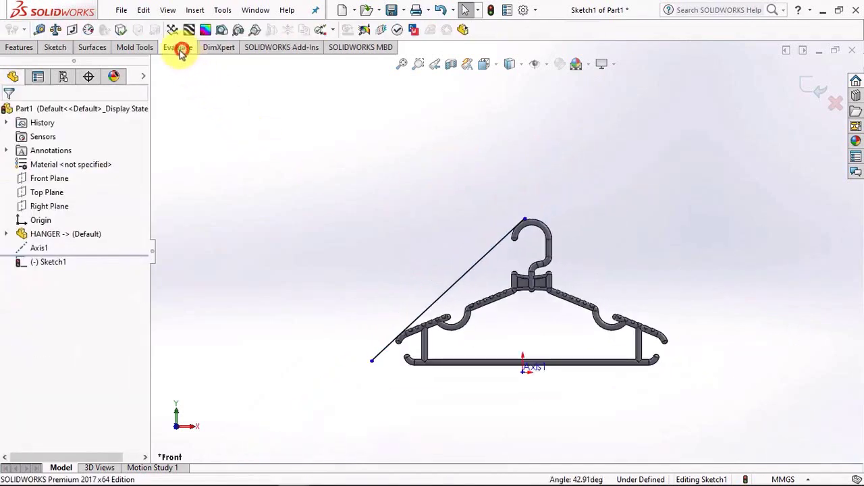
pyautogui.click(40, 29)
pyautogui.click(439, 297)
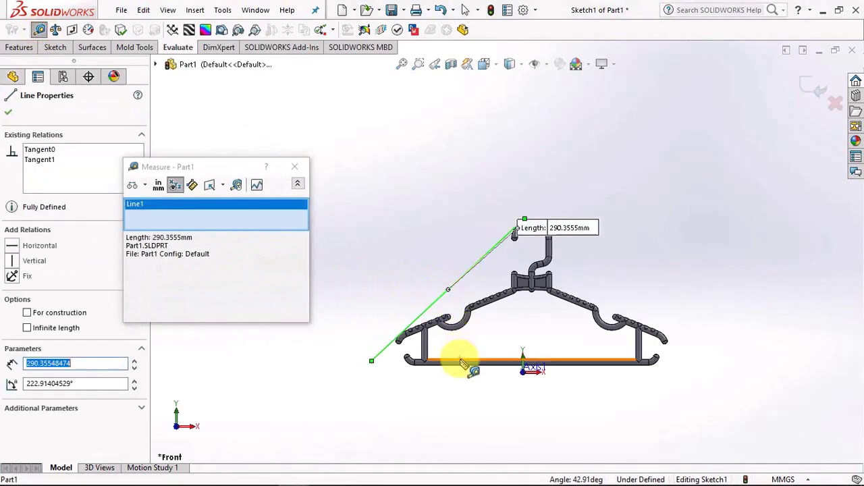
pyautogui.click(462, 360)
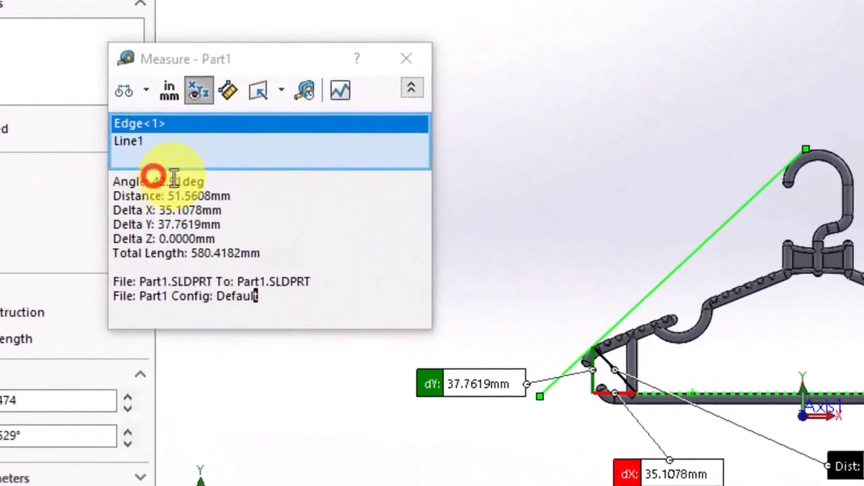
pyautogui.doubleClick(181, 180)
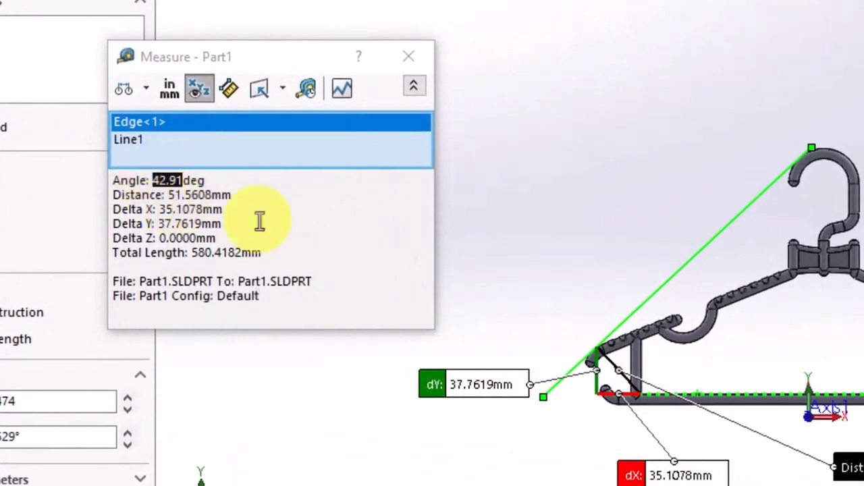
pyautogui.click(408, 56)
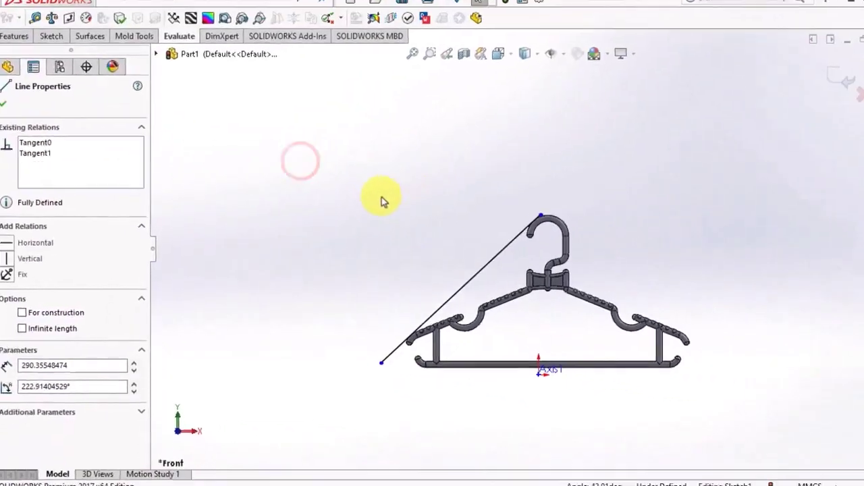
pyautogui.press('Escape')
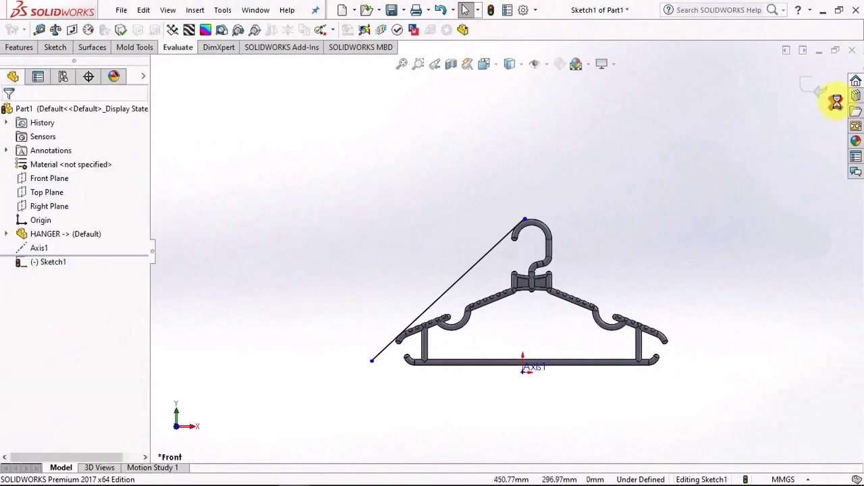
# Step: Exit the tangent-line sketch and discard its changes
pyautogui.click(859, 95)
pyautogui.click(472, 252)
pyautogui.scroll(2, 456, 254)
pyautogui.scroll(-3, 560, 349)
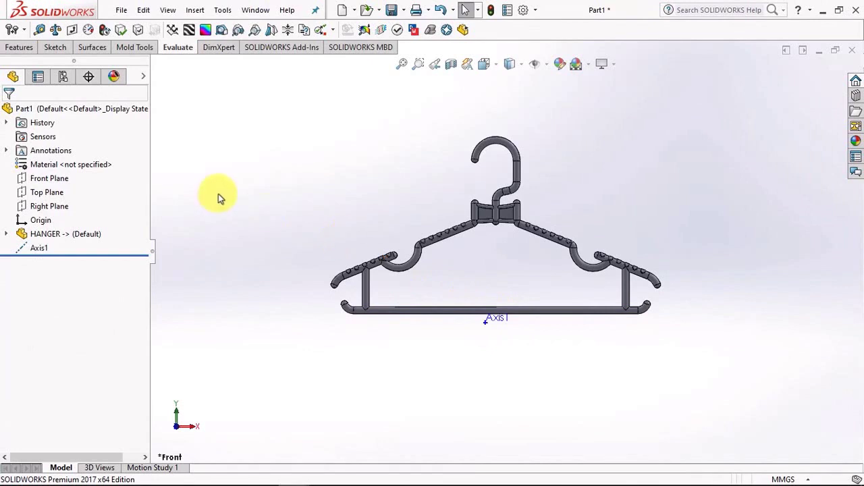
# Step: Set up a Move/Copy Body rotation of the hanger body with Axis1 as the rotation axis
pyautogui.click(19, 47)
pyautogui.click(461, 31)
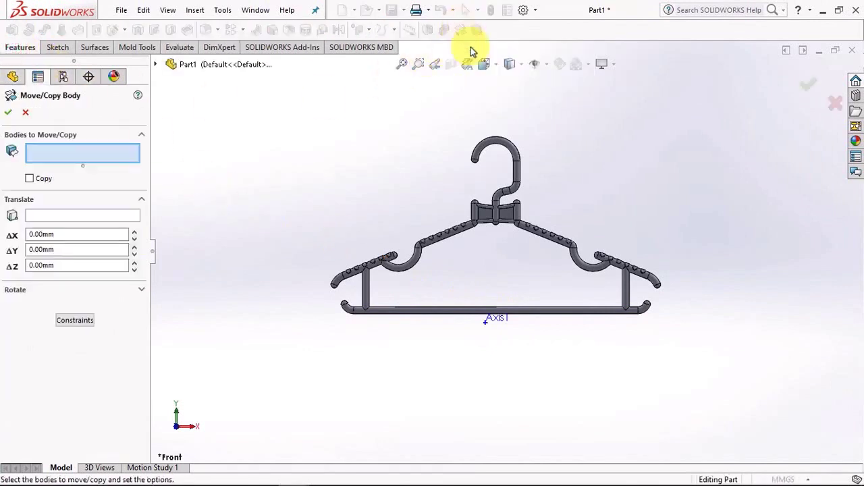
pyautogui.click(500, 144)
pyautogui.click(144, 292)
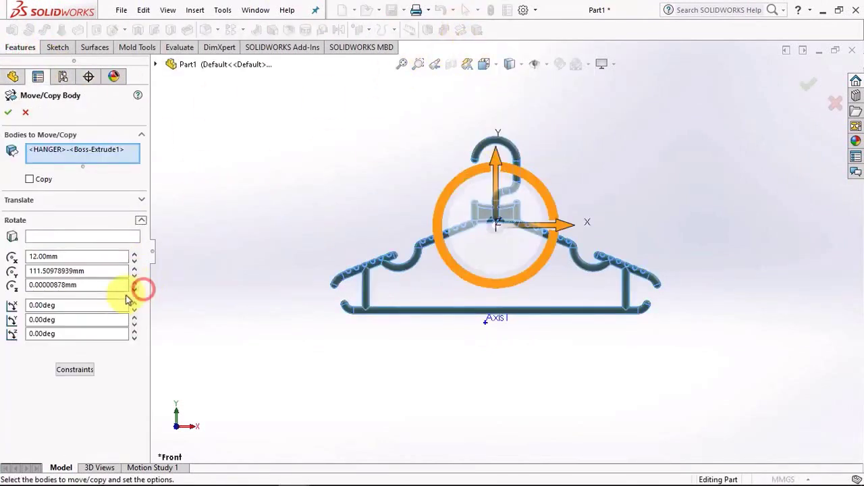
pyautogui.click(68, 236)
pyautogui.moveTo(281, 307); pyautogui.dragTo(253, 233, button='middle')
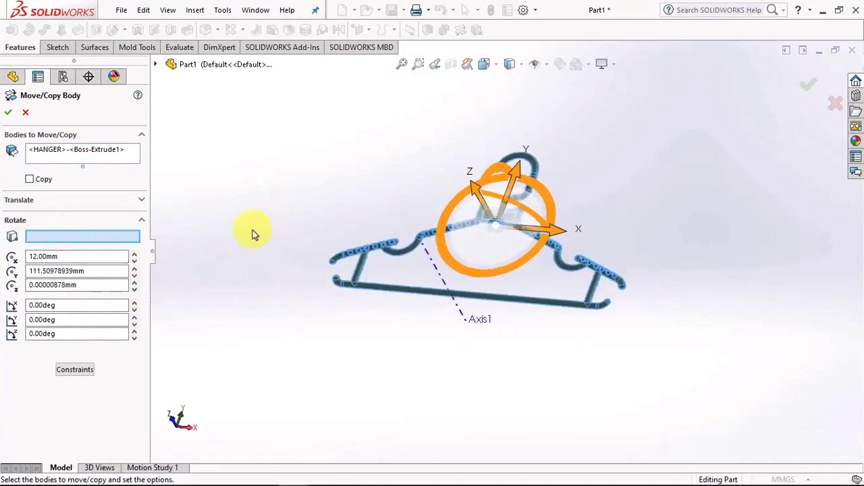
pyautogui.click(439, 275)
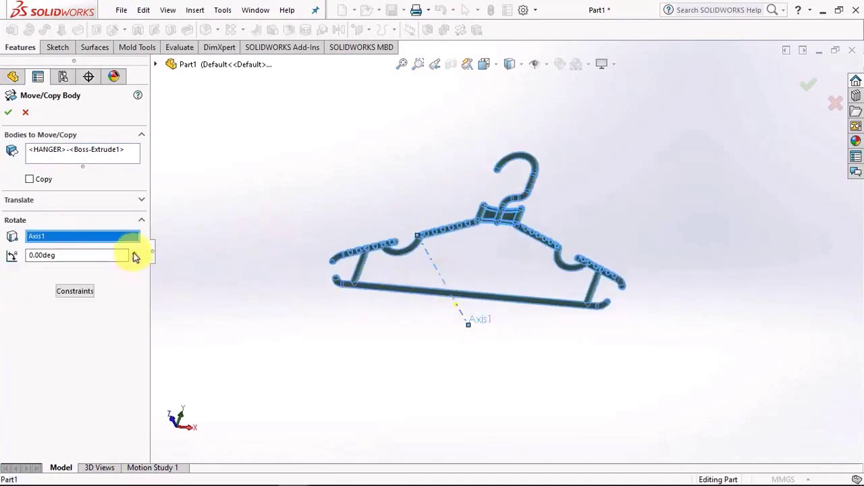
# Step: Set the hanger's rotation about Axis1 to -43 degrees and apply it
pyautogui.click(135, 253)
pyautogui.click(135, 260)
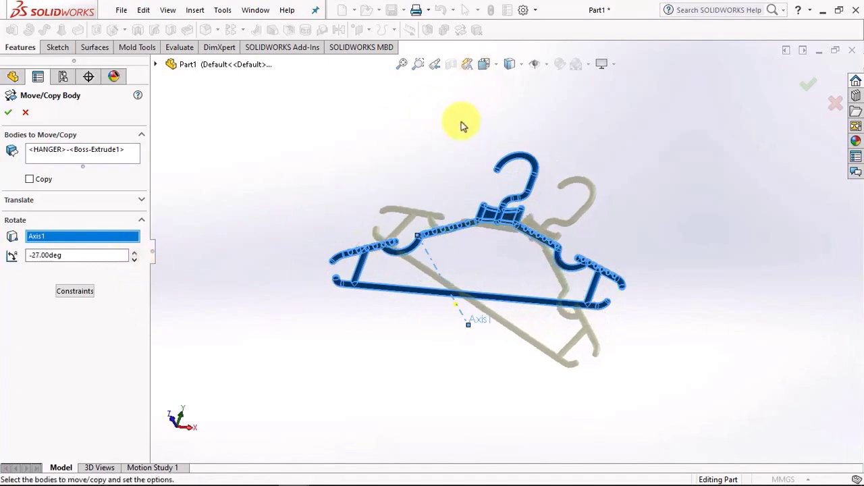
pyautogui.hotkey('ctrl', '5')
pyautogui.hotkey('ctrl', '1')
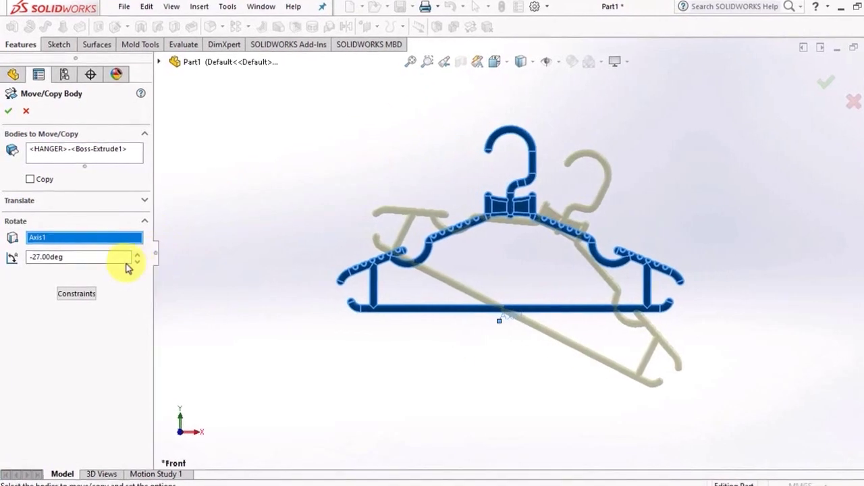
pyautogui.click(157, 274)
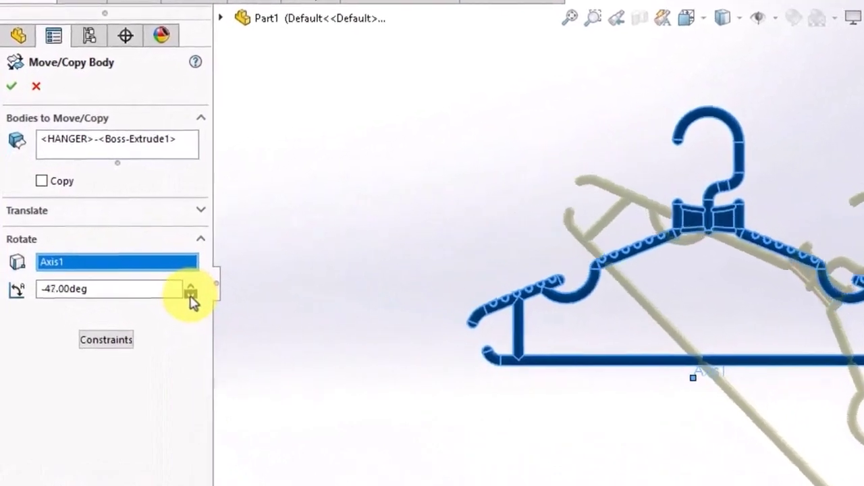
pyautogui.click(158, 266)
pyautogui.click(213, 302)
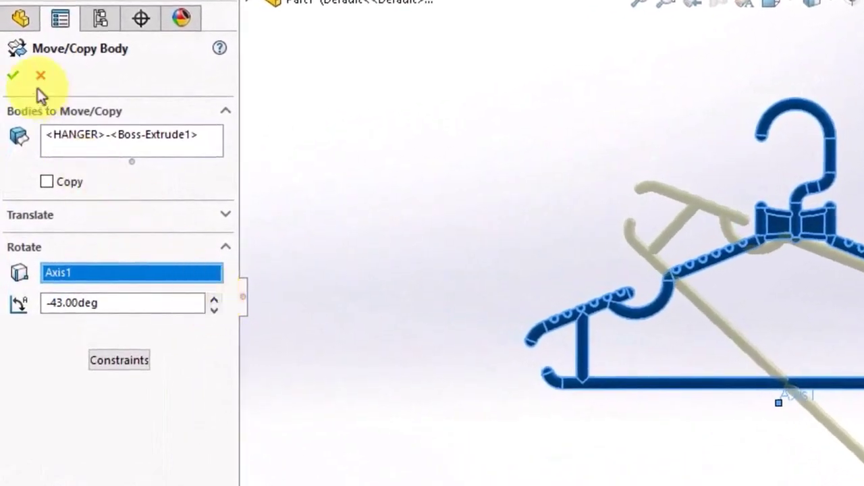
pyautogui.click(14, 77)
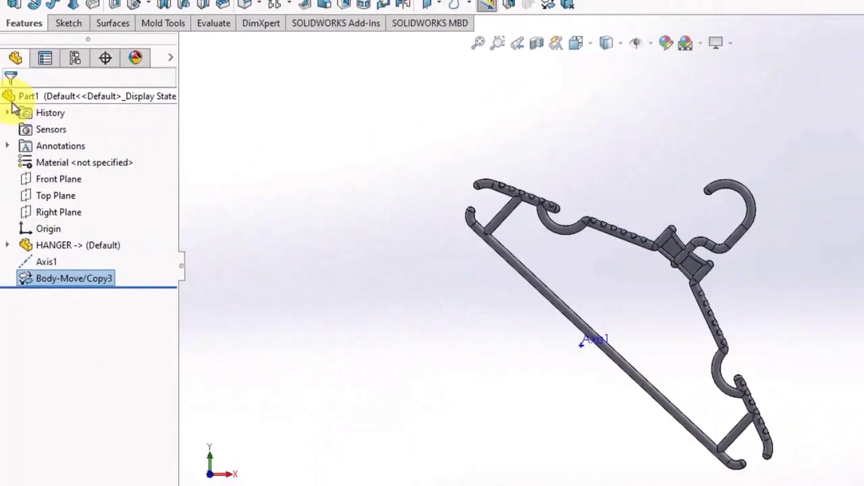
pyautogui.click(364, 190)
pyautogui.scroll(2, 408, 223)
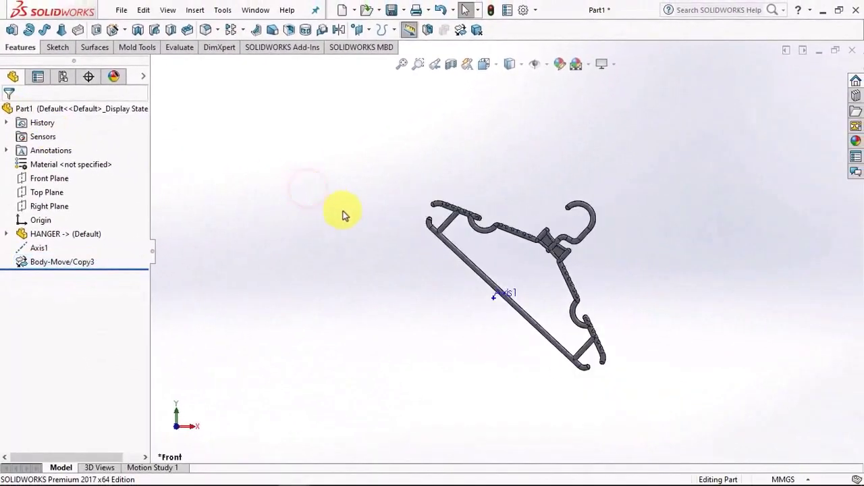
pyautogui.scroll(-1, 581, 369)
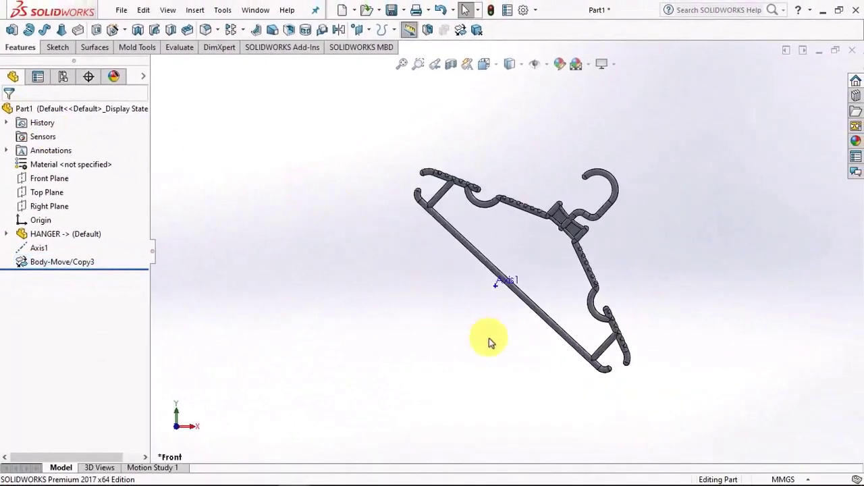
# Step: Create one copy of the hanger body rotated 180 degrees about Axis1 with Move/Copy Body
pyautogui.click(460, 30)
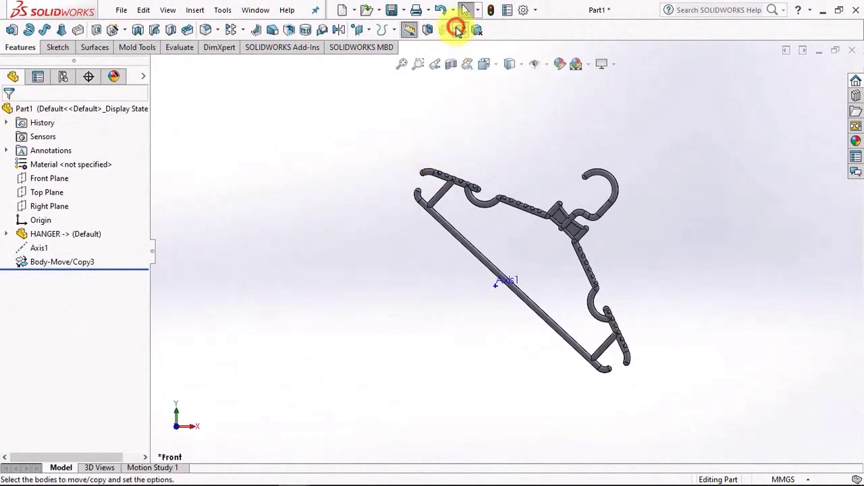
pyautogui.click(530, 210)
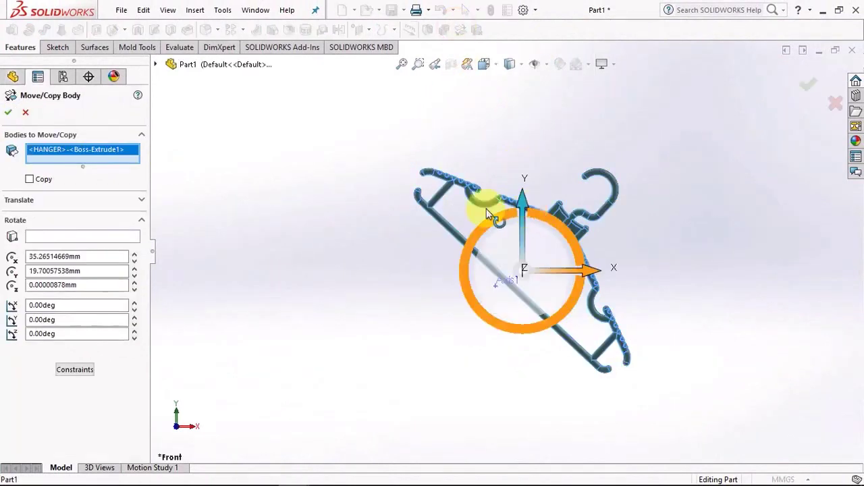
pyautogui.click(29, 179)
pyautogui.click(62, 255)
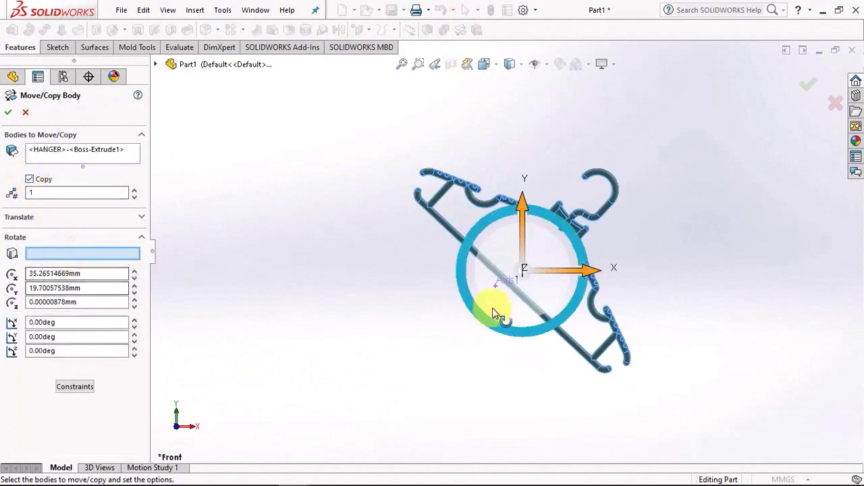
pyautogui.moveTo(497, 293); pyautogui.dragTo(496, 166, button='middle')
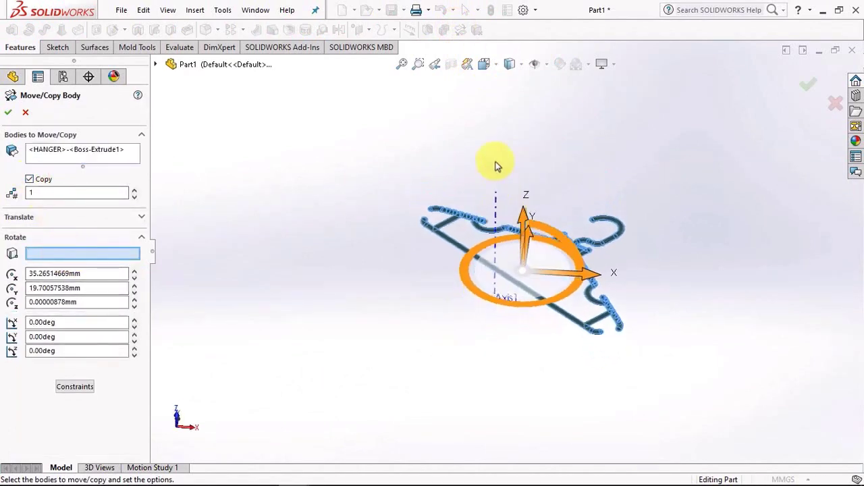
pyautogui.click(495, 208)
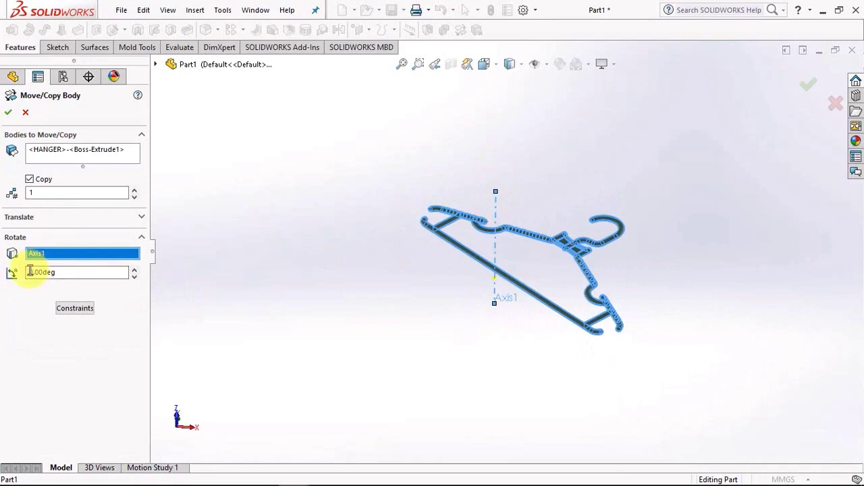
pyautogui.press('Tab')
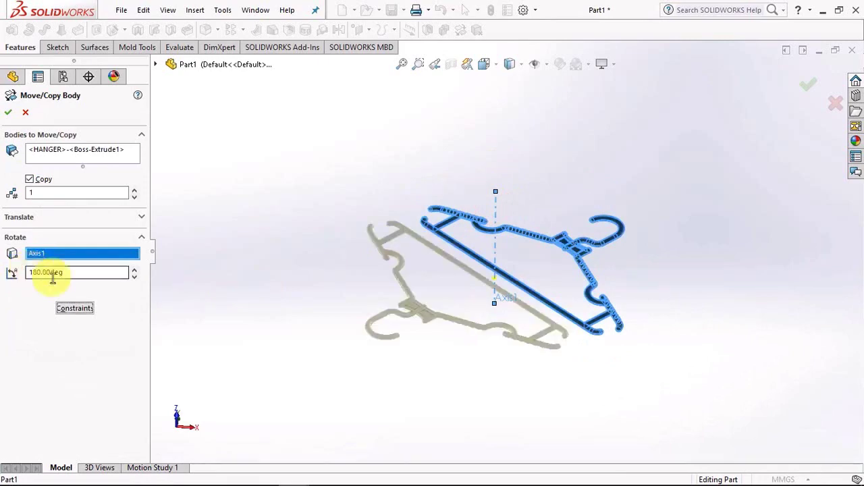
pyautogui.click(9, 113)
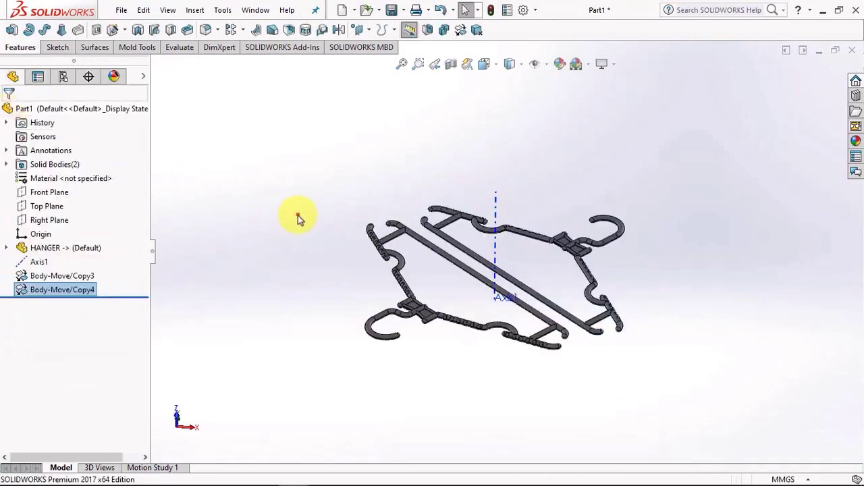
# Step: Sketch a center rectangle about 484 by 360 mm on the Front Plane, centred on the origin and enclosing both hangers
pyautogui.moveTo(297, 216); pyautogui.dragTo(303, 318, button='middle')
pyautogui.hotkey('ctrl', '1')
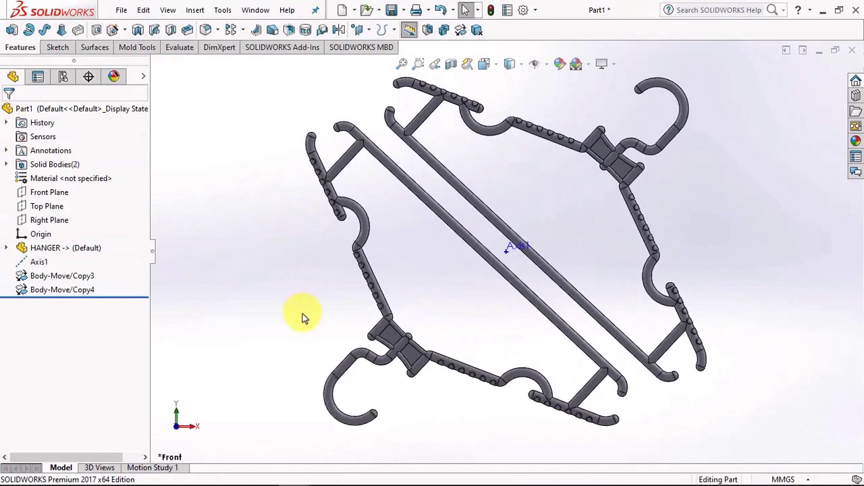
pyautogui.click(47, 191)
pyautogui.click(54, 180)
pyautogui.click(90, 29)
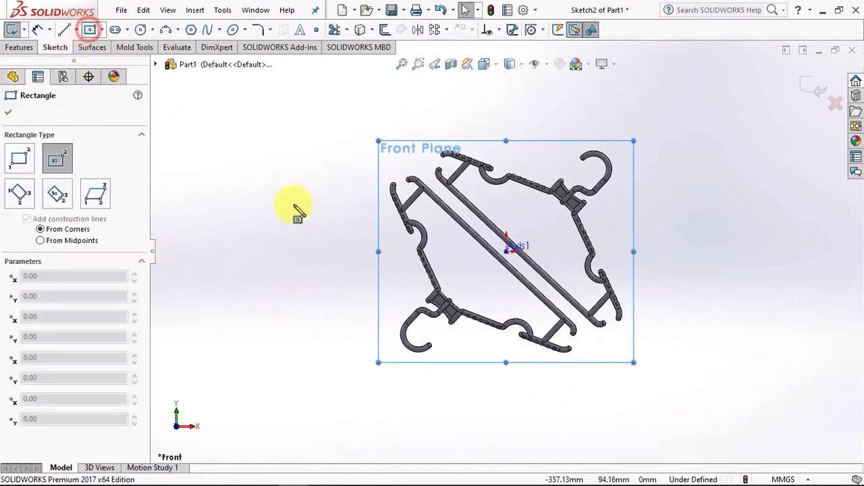
pyautogui.click(506, 248)
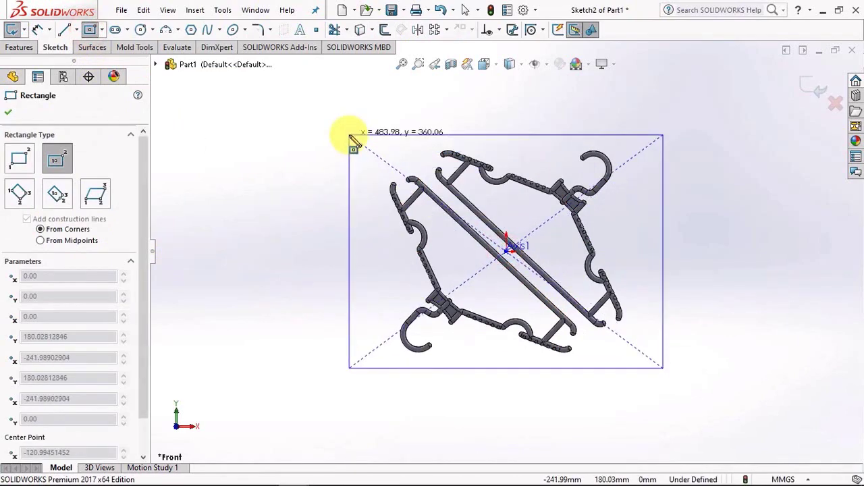
pyautogui.click(350, 136)
pyautogui.rightClick(349, 136)
pyautogui.click(382, 145)
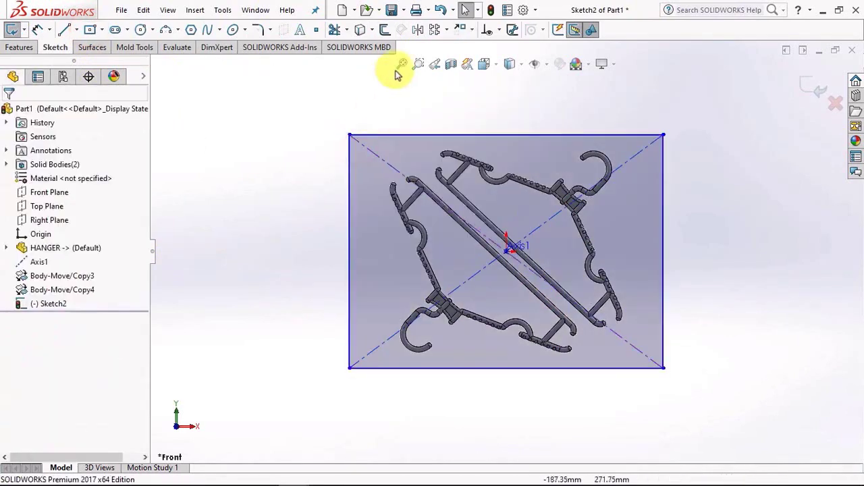
# Step: Offset the rectangle 23 mm inward as construction geometry
pyautogui.click(384, 29)
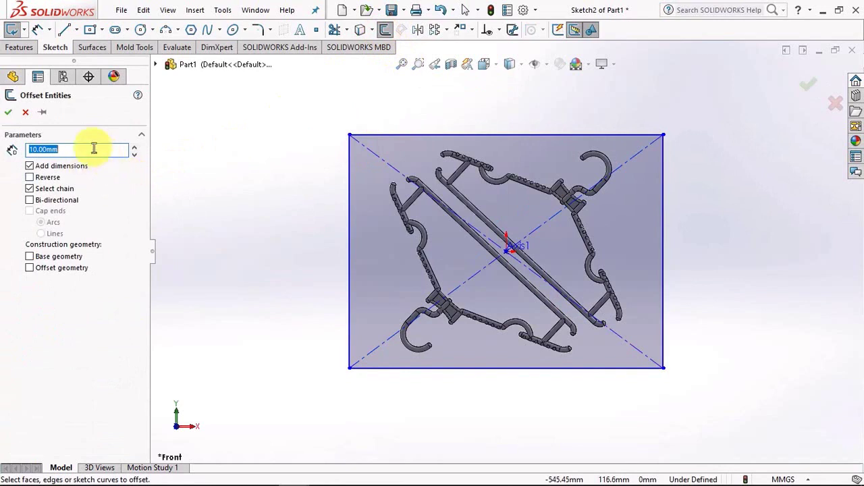
pyautogui.click(29, 268)
pyautogui.click(392, 138)
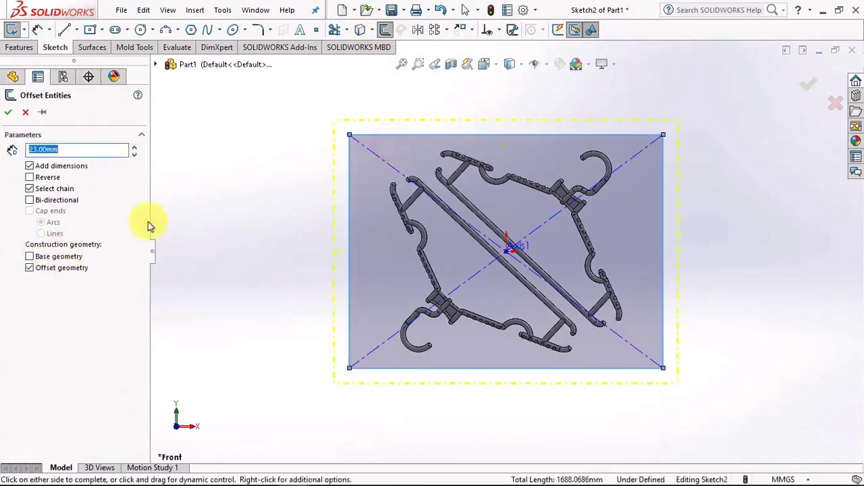
pyautogui.click(8, 113)
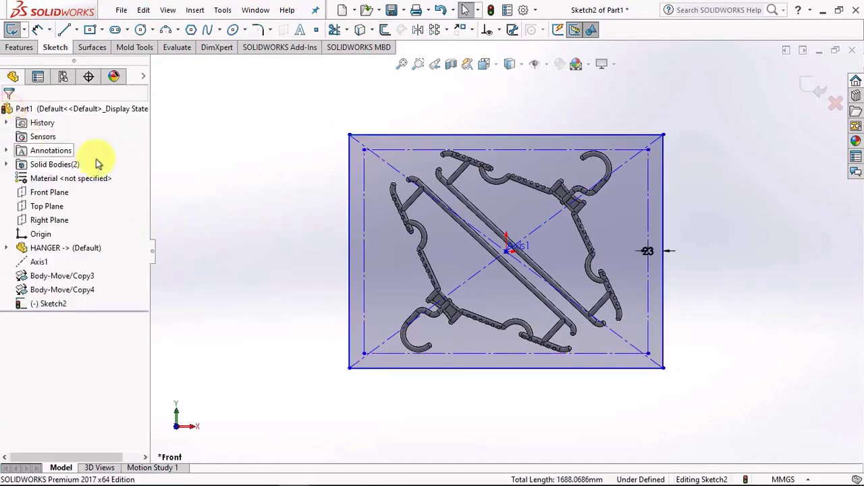
# Step: Sketch a circle of about 12 mm radius centred on the upper-right corner of the inner construction rectangle
pyautogui.click(141, 29)
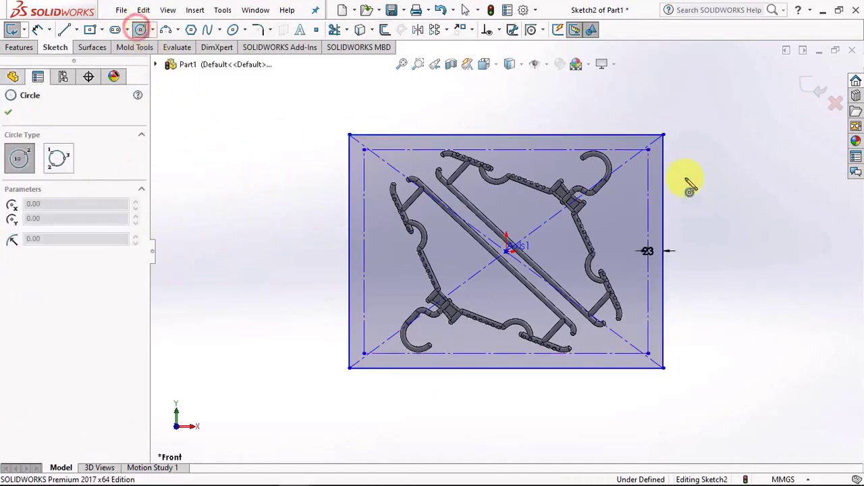
pyautogui.scroll(5, 689, 176)
pyautogui.click(569, 170)
pyautogui.click(584, 183)
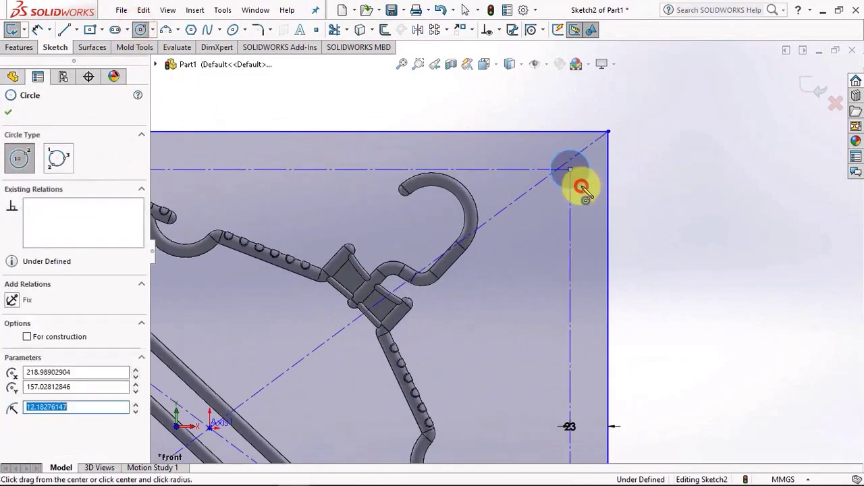
# Step: Convert the upper-right corner circle to construction geometry and set its diameter to 20 mm
pyautogui.click(27, 337)
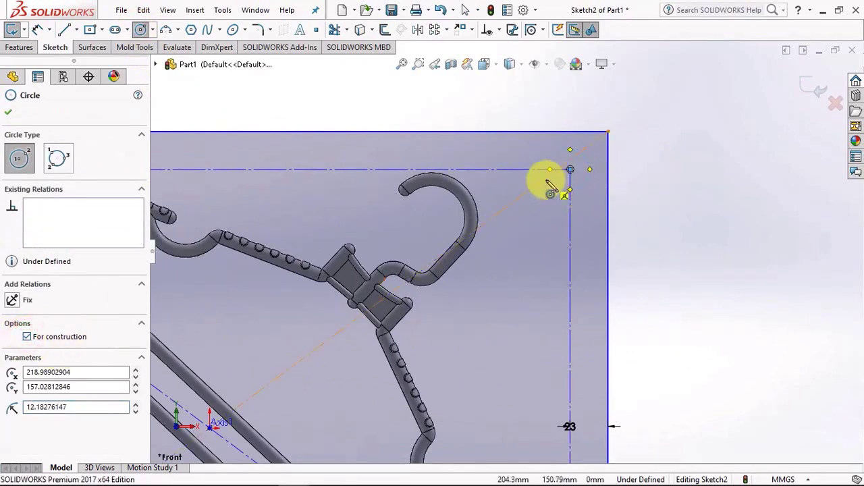
pyautogui.click(36, 29)
pyautogui.click(590, 174)
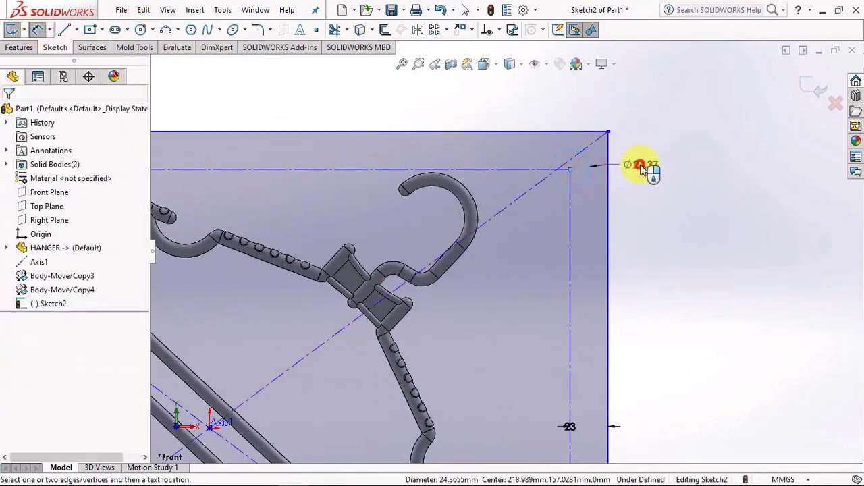
pyautogui.click(648, 168)
pyautogui.write('20')
pyautogui.press('Return')
pyautogui.press('Escape')
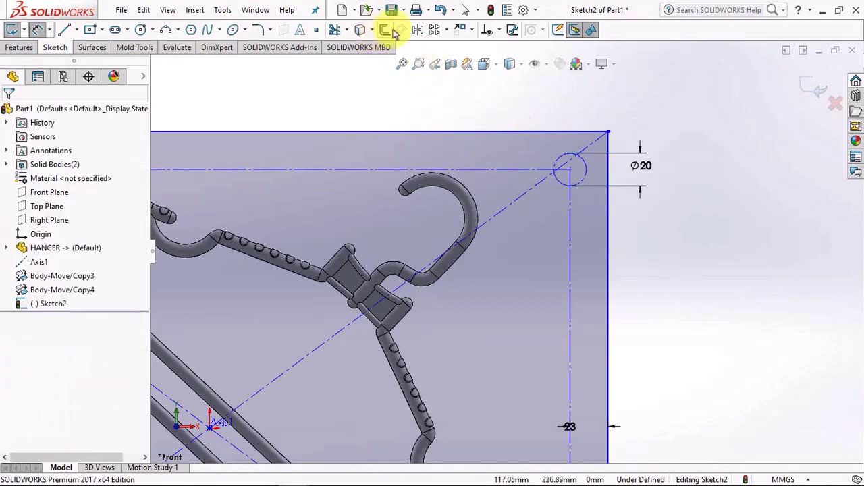
# Step: Offset the 20 mm corner circle 5 mm outward, with both base and offset geometry set as construction
pyautogui.click(384, 29)
pyautogui.click(225, 132)
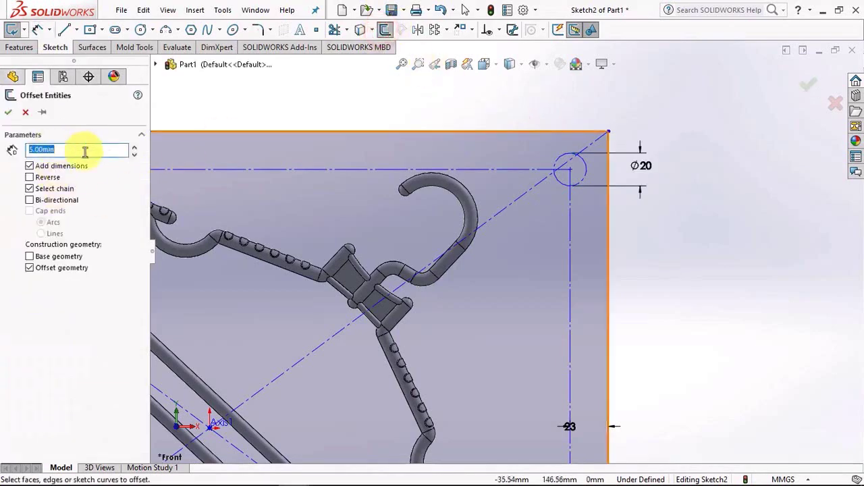
pyautogui.click(59, 257)
pyautogui.click(585, 178)
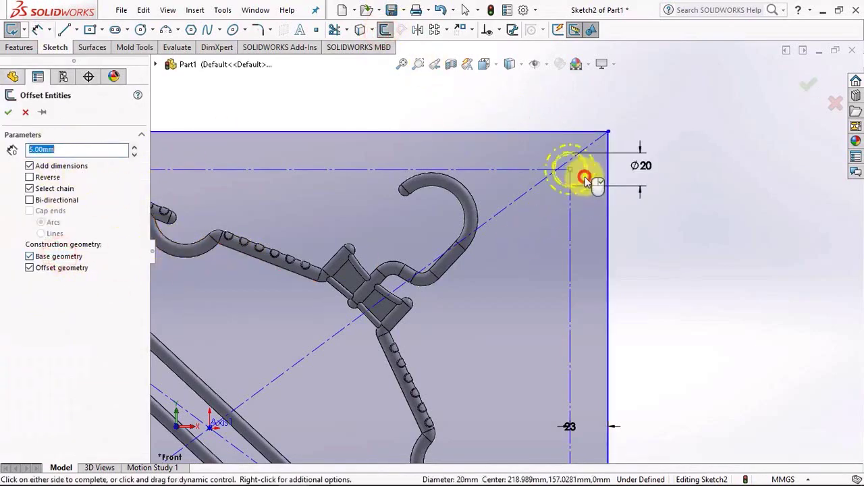
pyautogui.click(585, 179)
# Step: Dimension the height of the outer rectangle and set it to 350 mm
pyautogui.scroll(2, 585, 179)
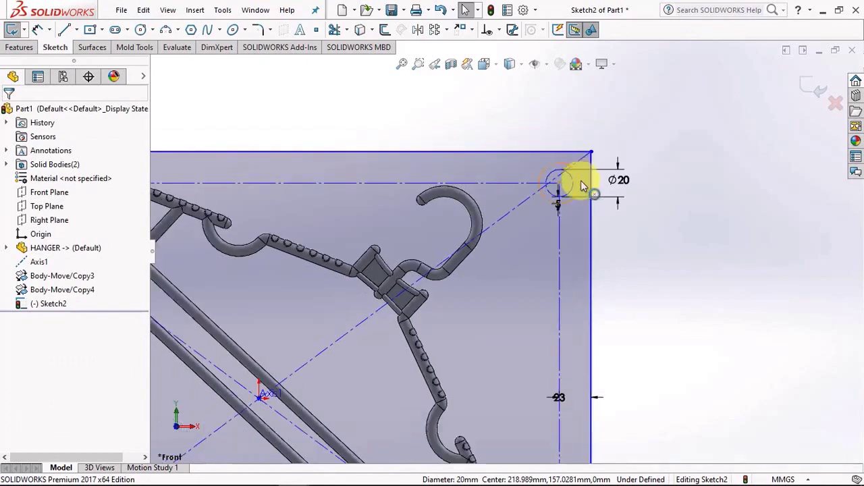
pyautogui.scroll(2, 584, 192)
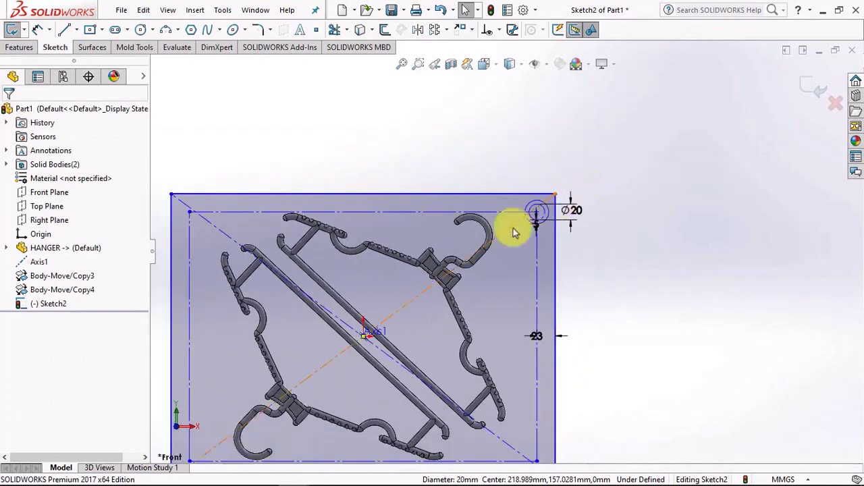
pyautogui.scroll(-2, 418, 253)
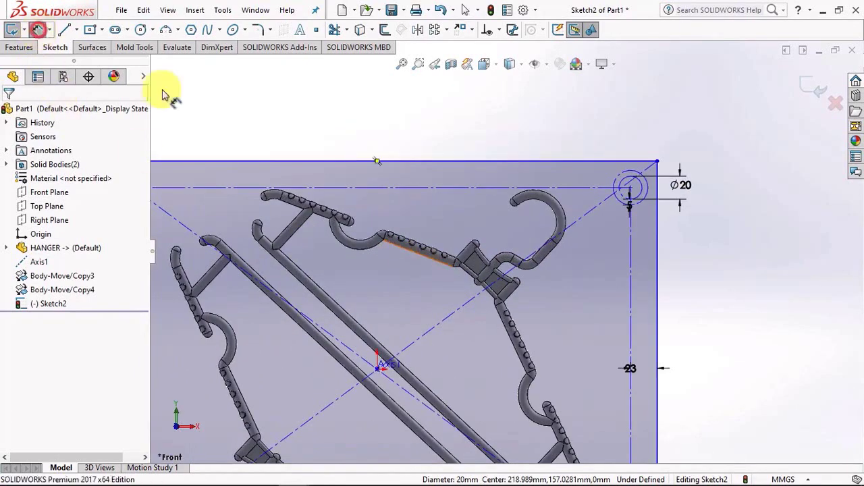
pyautogui.press('f')
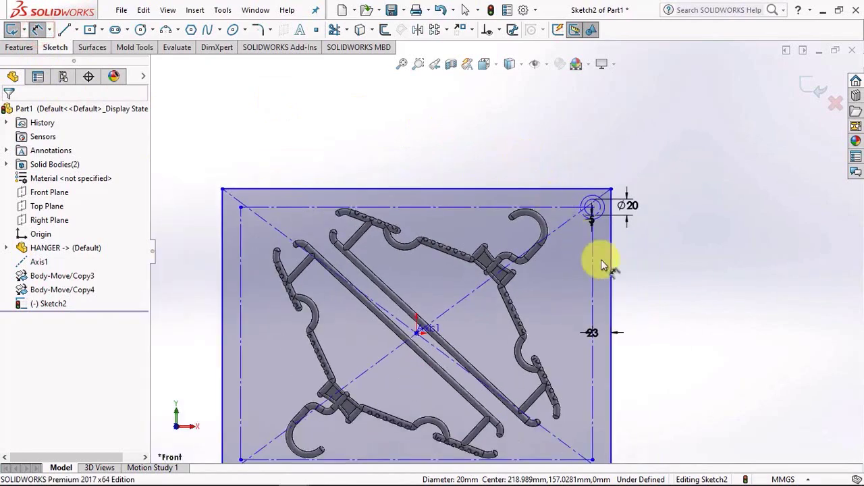
pyautogui.press('z')
pyautogui.click(600, 305)
pyautogui.click(631, 325)
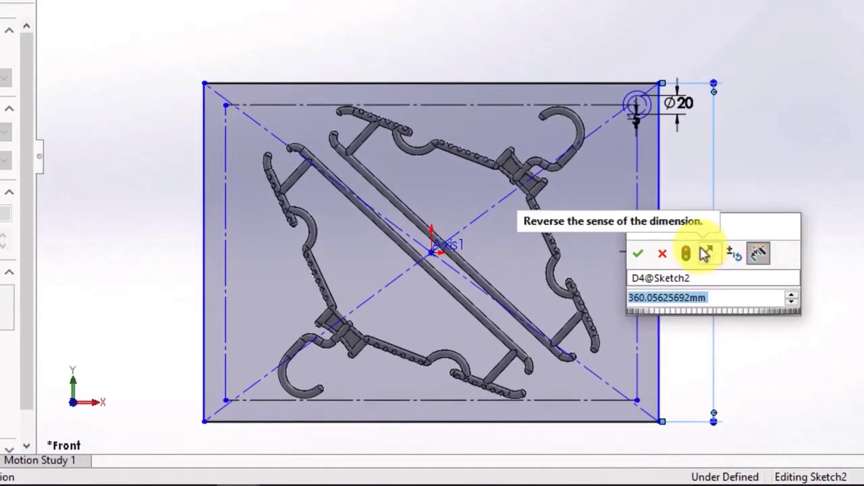
pyautogui.write('350')
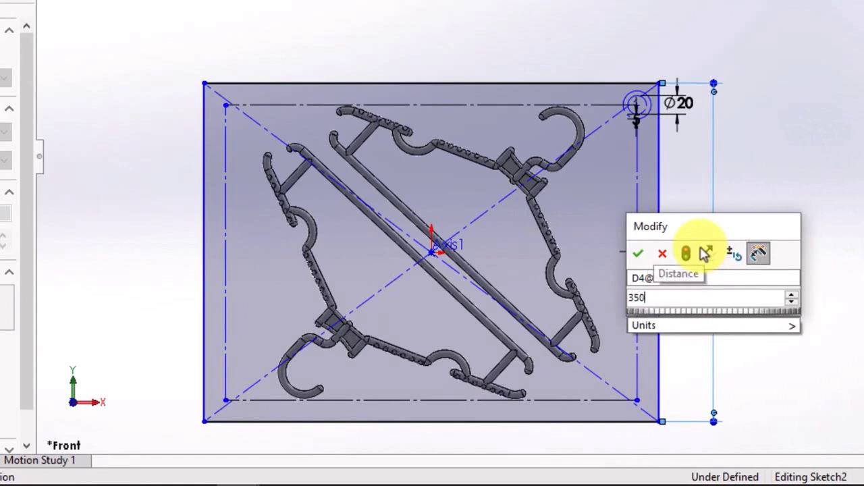
pyautogui.press('Return')
pyautogui.click(797, 213)
# Step: Dimension the width of the outer rectangle and set it to 420 mm
pyautogui.scroll(-1, 541, 167)
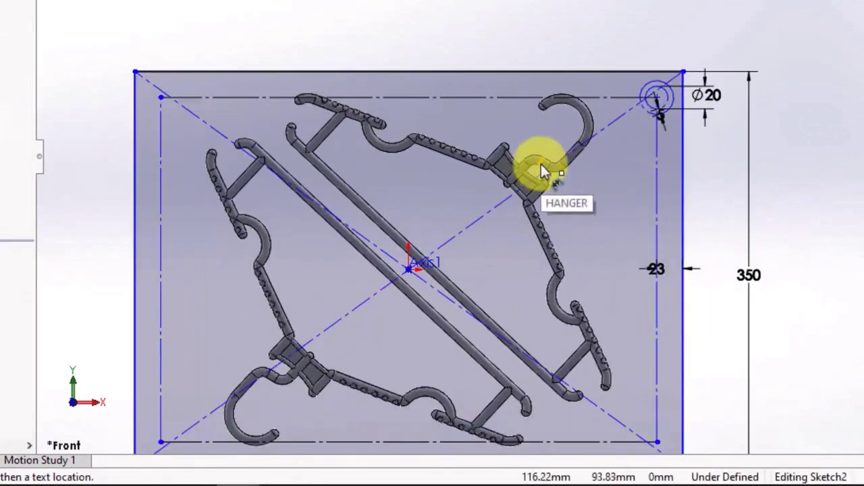
pyautogui.scroll(1, 509, 130)
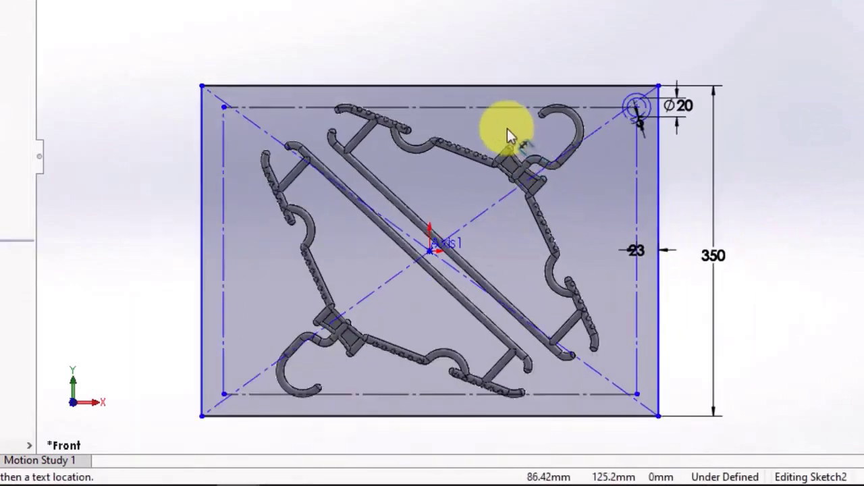
pyautogui.click(483, 86)
pyautogui.click(433, 52)
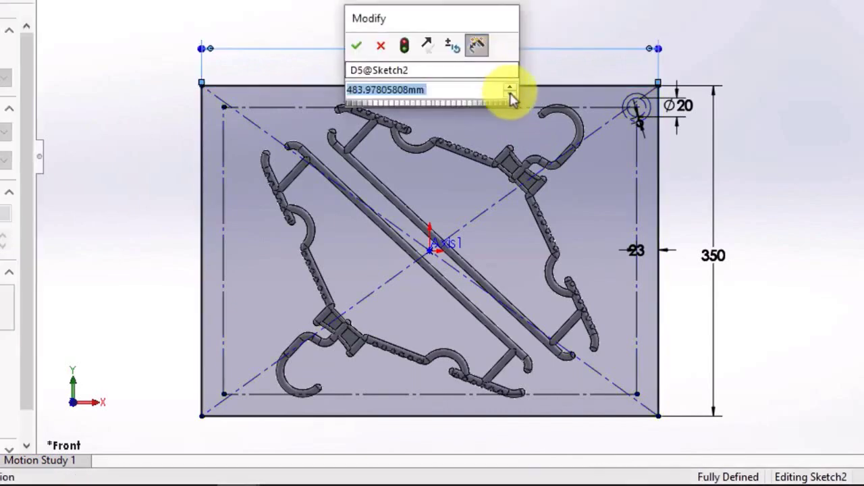
pyautogui.click(509, 94)
pyautogui.click(509, 95)
pyautogui.click(508, 94)
pyautogui.click(508, 95)
pyautogui.click(508, 95)
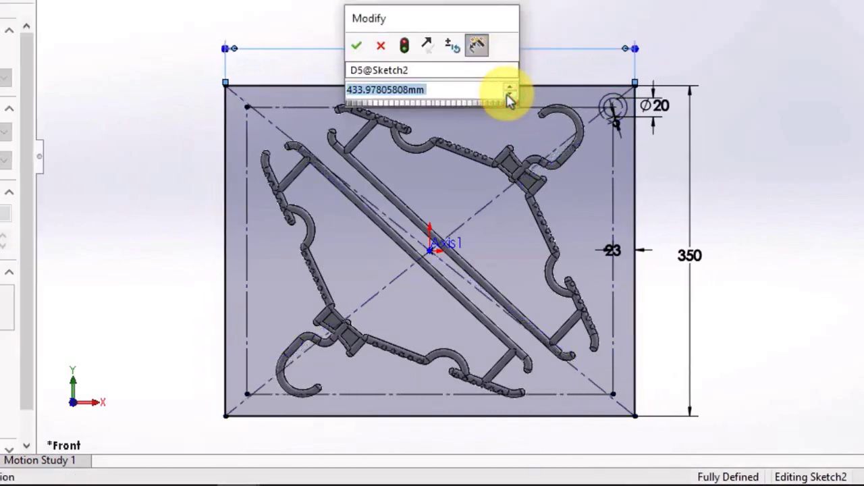
pyautogui.click(507, 94)
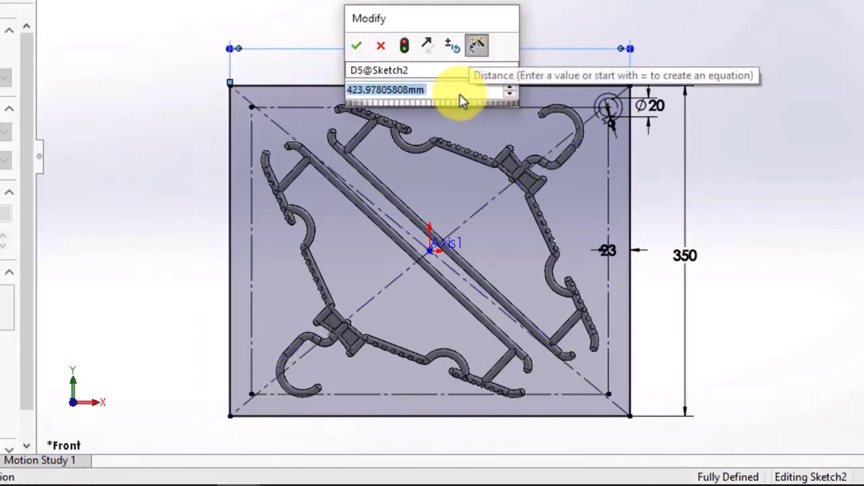
pyautogui.write('420')
pyautogui.press('Return')
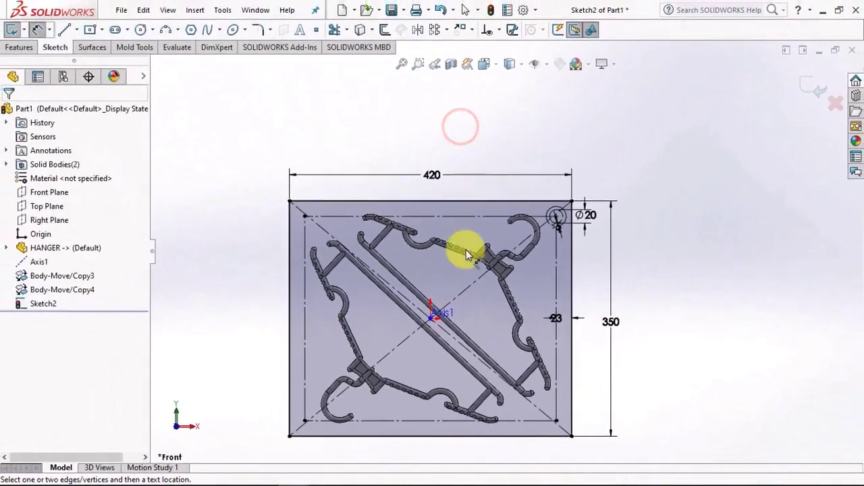
# Step: Extrude the rectangle 60 mm about the mid plane as a separate body, with Merge result turned off
pyautogui.moveTo(796, 169)
pyautogui.mouseDown(button='middle')
pyautogui.moveTo(720, 264)
pyautogui.moveTo(712, 241)
pyautogui.mouseUp(button='middle')
pyautogui.click(18, 48)
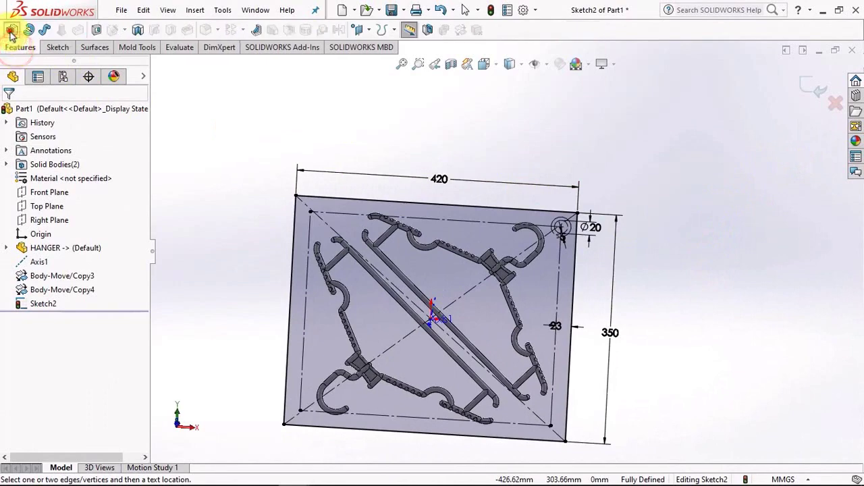
pyautogui.click(13, 30)
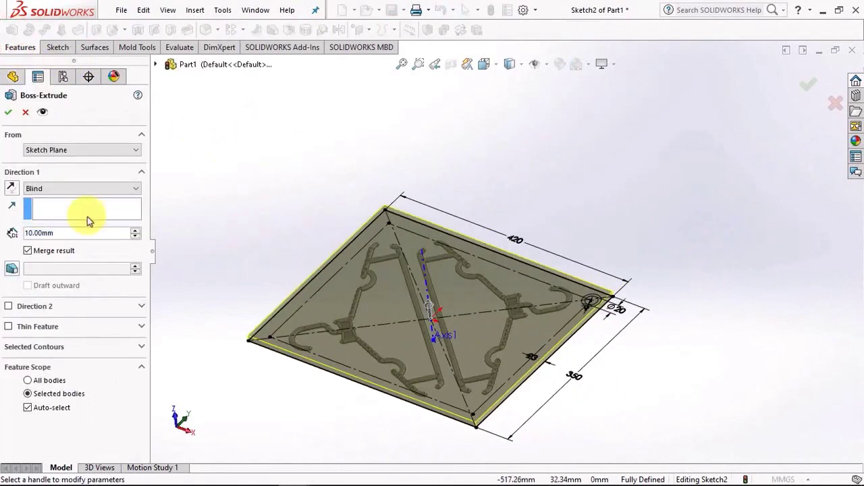
pyautogui.click(71, 189)
pyautogui.click(70, 250)
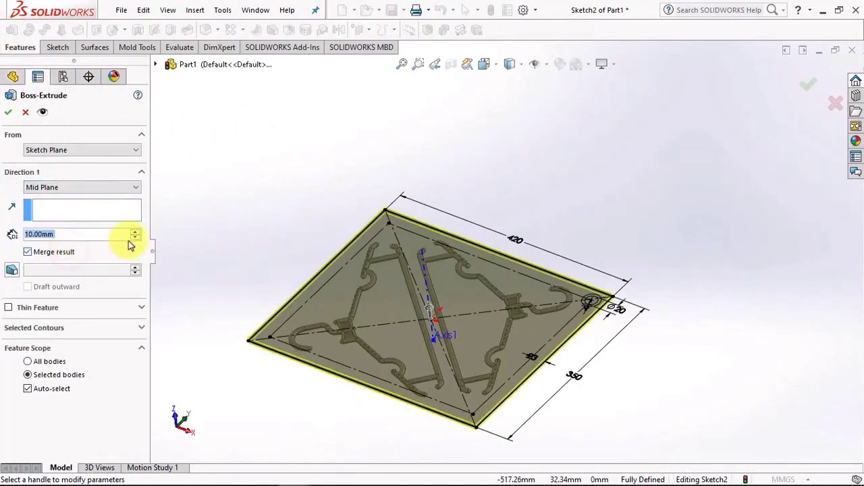
pyautogui.click(135, 232)
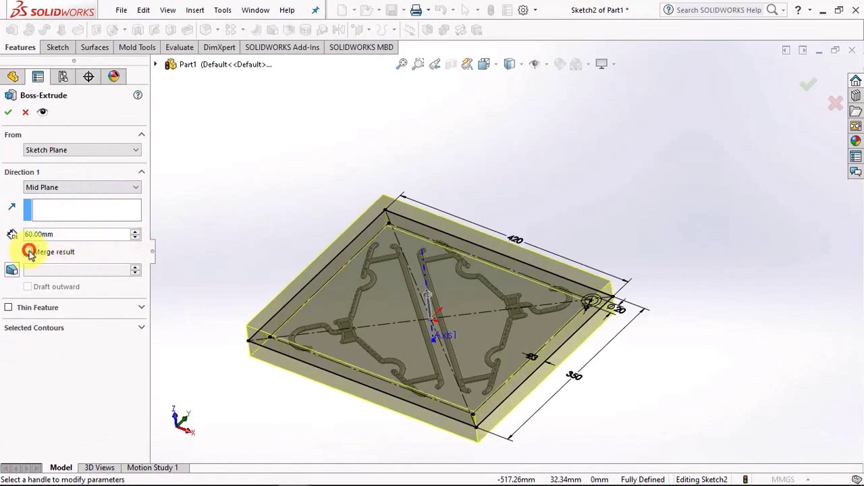
pyautogui.click(9, 113)
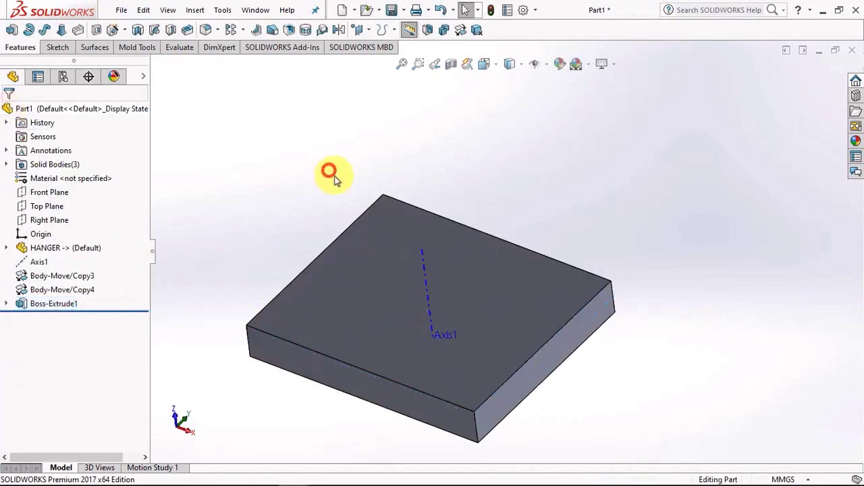
# Step: Hide Axis1 in the model view
pyautogui.moveTo(328, 173); pyautogui.dragTo(501, 227, button='middle')
pyautogui.click(505, 212)
pyautogui.click(561, 174)
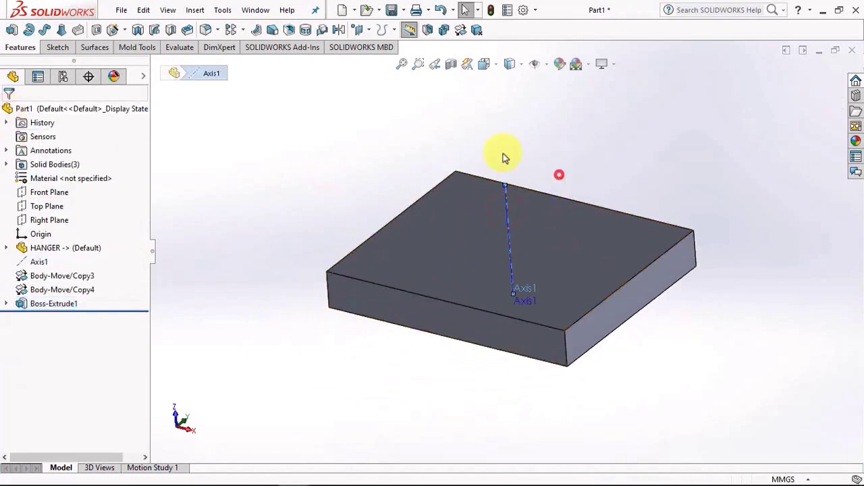
pyautogui.click(485, 139)
# Step: Examine the hangers' placement inside the block in wireframe, and return to the shaded-with-edges display
pyautogui.click(511, 65)
pyautogui.click(516, 152)
pyautogui.moveTo(520, 151); pyautogui.dragTo(525, 186, button='middle')
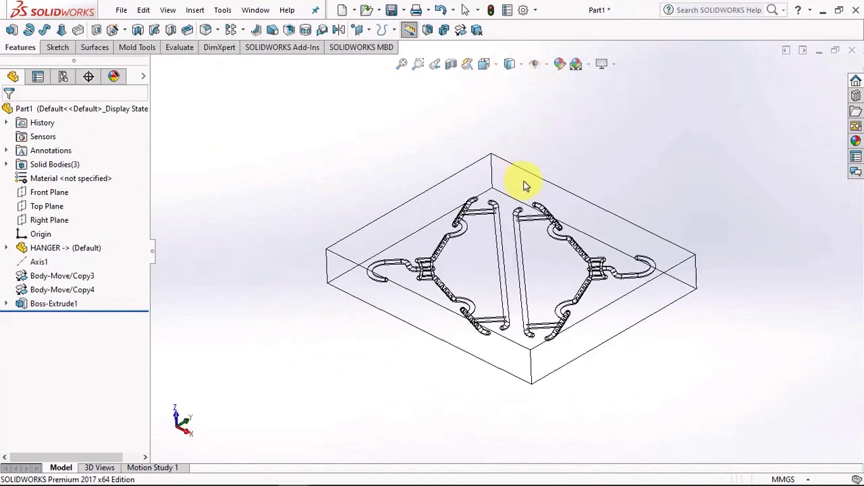
pyautogui.click(509, 64)
pyautogui.click(510, 77)
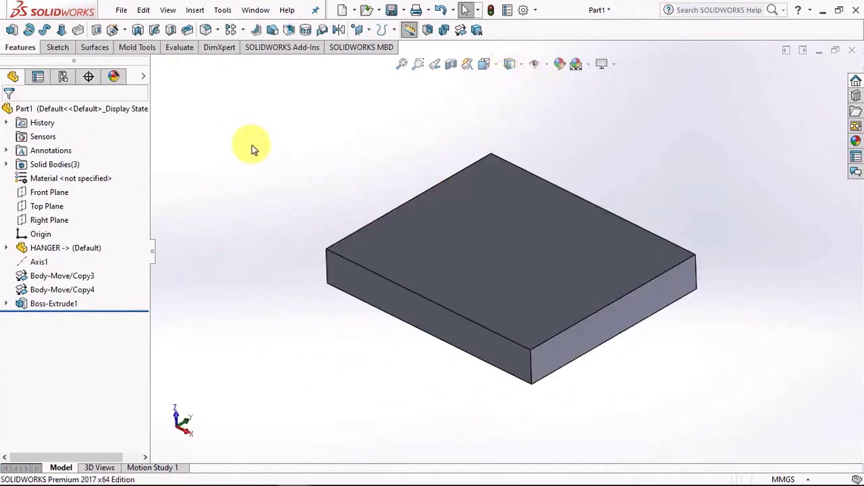
# Step: Subtract both hanger bodies from the extruded block with Combine, previewing the result before accepting it
pyautogui.click(445, 30)
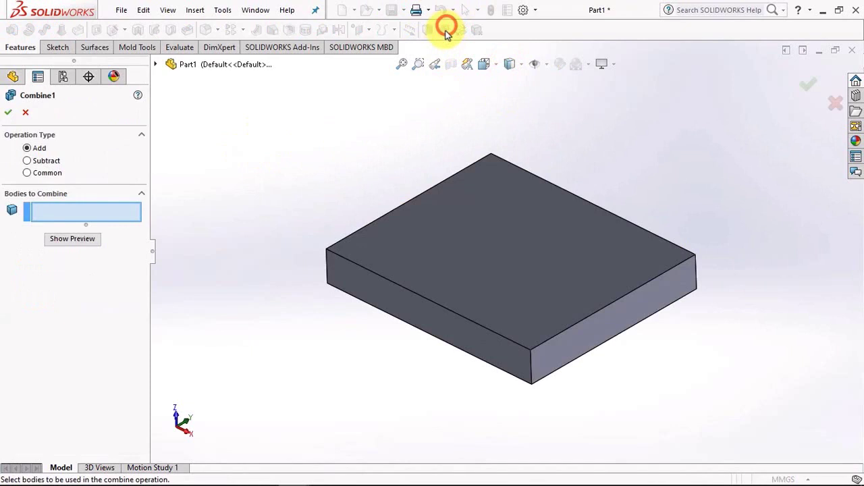
pyautogui.click(39, 160)
pyautogui.click(378, 251)
pyautogui.click(157, 65)
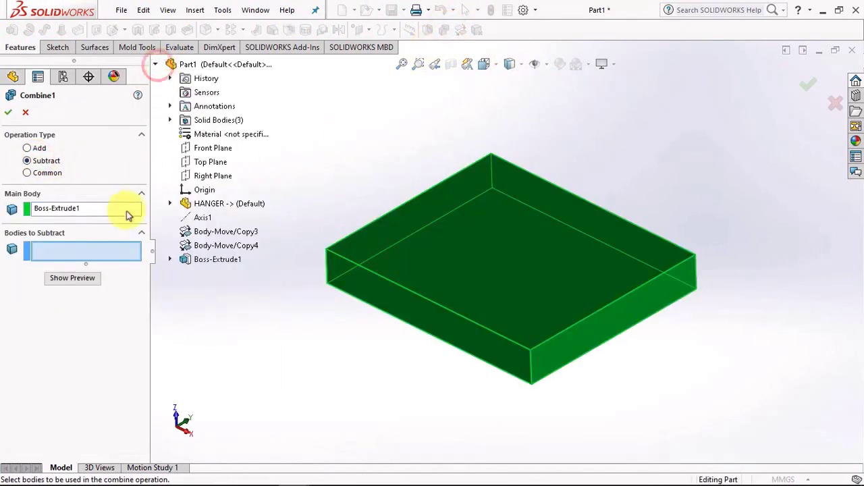
pyautogui.click(170, 120)
pyautogui.click(202, 134)
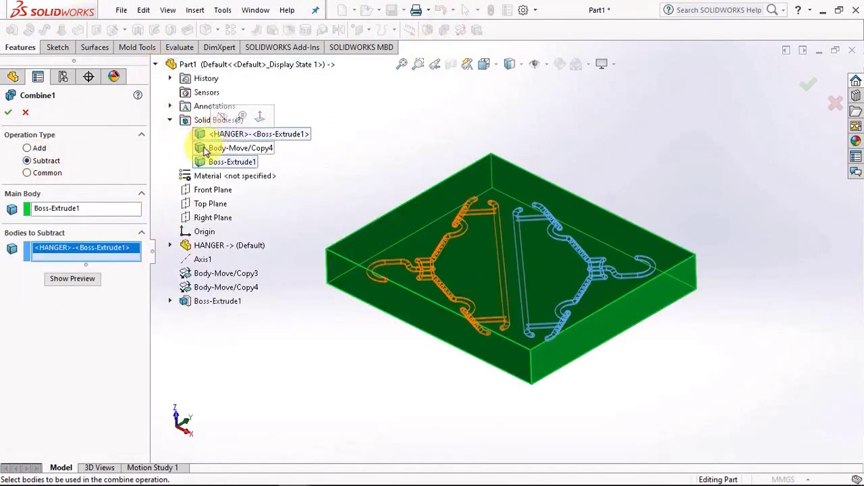
pyautogui.click(205, 151)
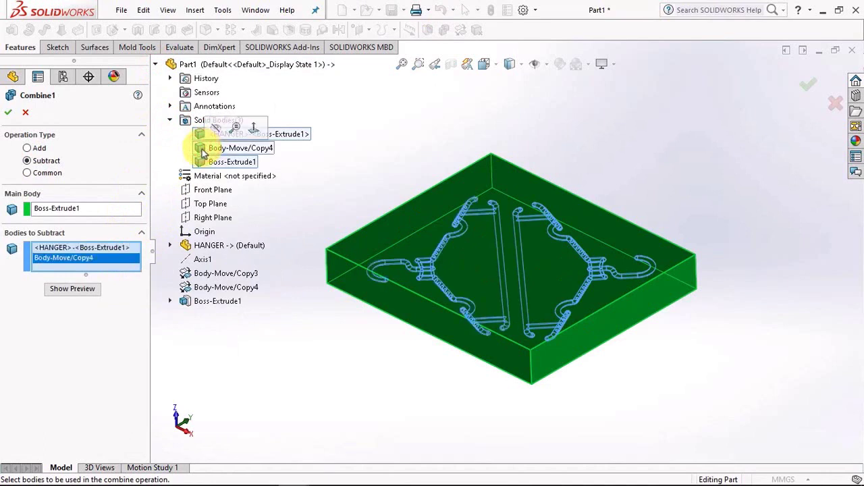
pyautogui.click(76, 289)
pyautogui.moveTo(308, 312); pyautogui.dragTo(319, 333, button='middle')
pyautogui.click(8, 114)
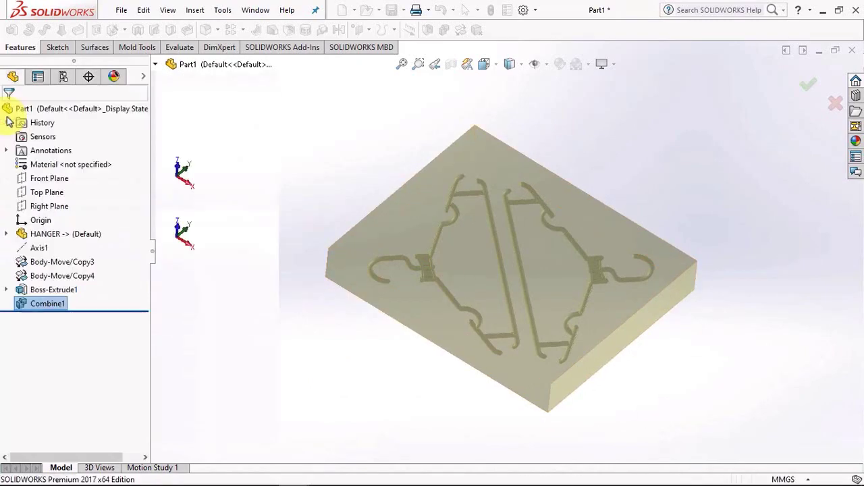
# Step: Switch to wireframe display and examine the hanger-shaped cavities inside the block
pyautogui.click(506, 64)
pyautogui.click(510, 152)
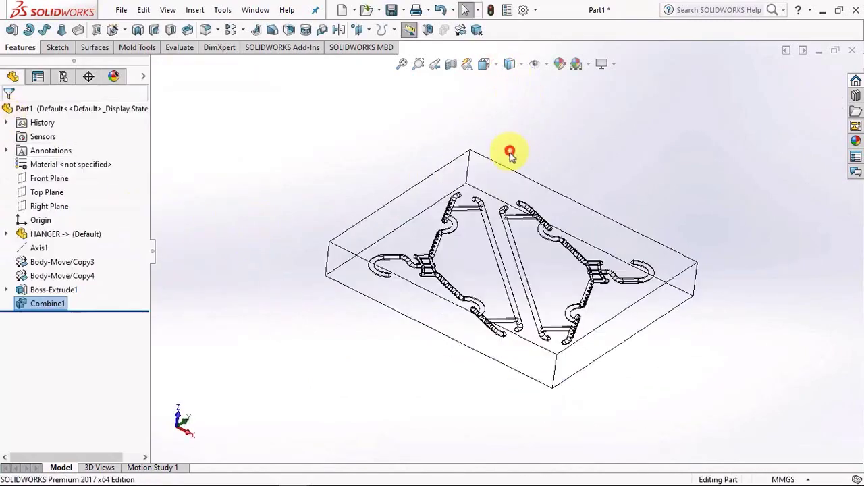
pyautogui.moveTo(507, 151); pyautogui.dragTo(513, 226, button='middle')
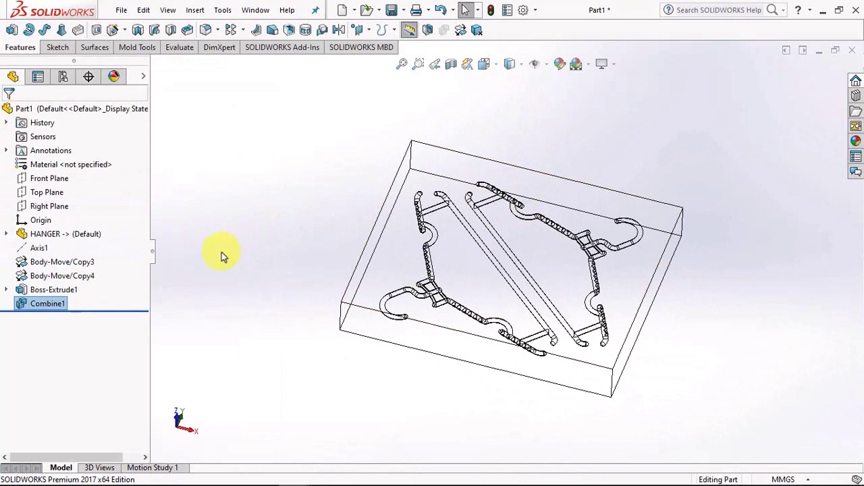
# Step: Roll the part back to before Body-Move/Copy4 and restore the shaded-with-edges display
pyautogui.click(55, 277)
pyautogui.click(110, 239)
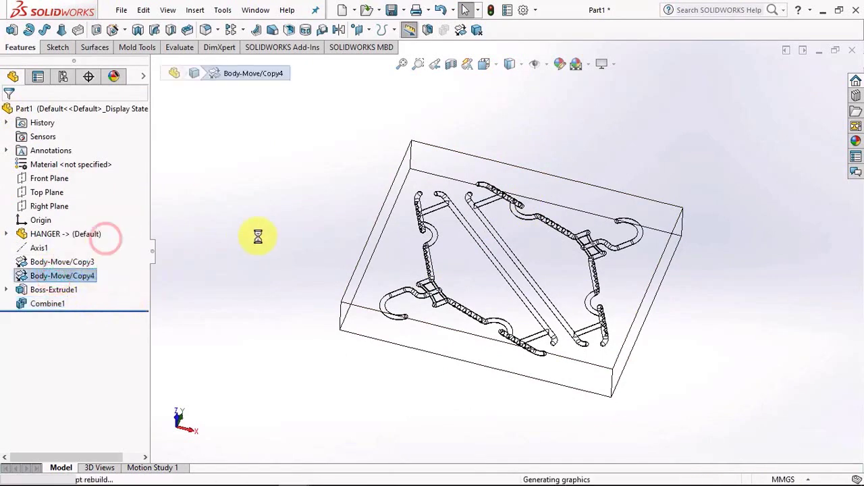
pyautogui.click(508, 64)
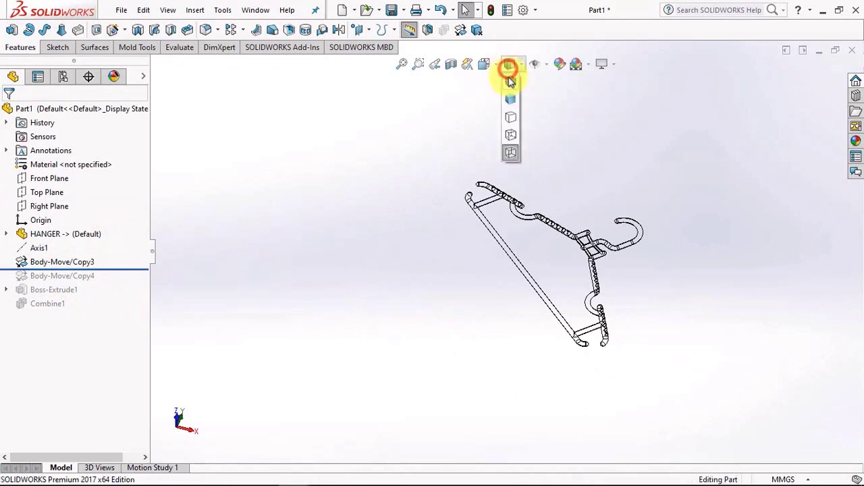
pyautogui.click(507, 78)
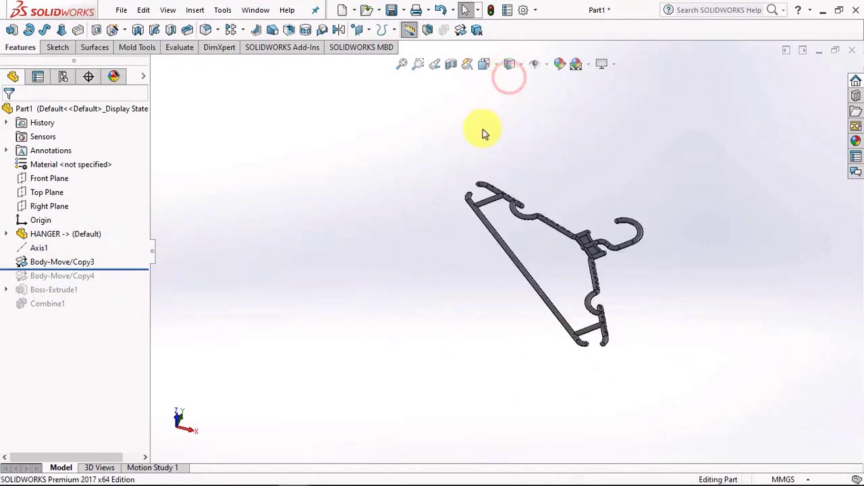
# Step: Scale the hanger body uniformly about the origin by a factor of 1.018
pyautogui.click(137, 47)
pyautogui.click(162, 29)
pyautogui.click(95, 166)
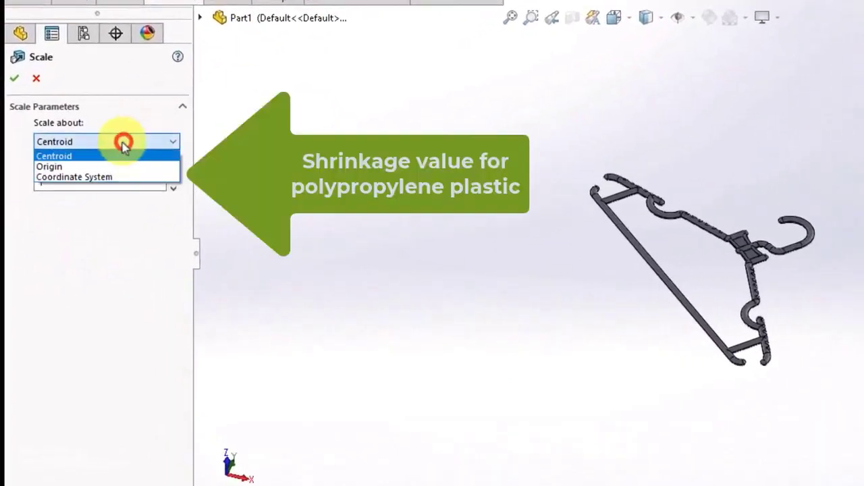
pyautogui.click(115, 166)
pyautogui.click(97, 184)
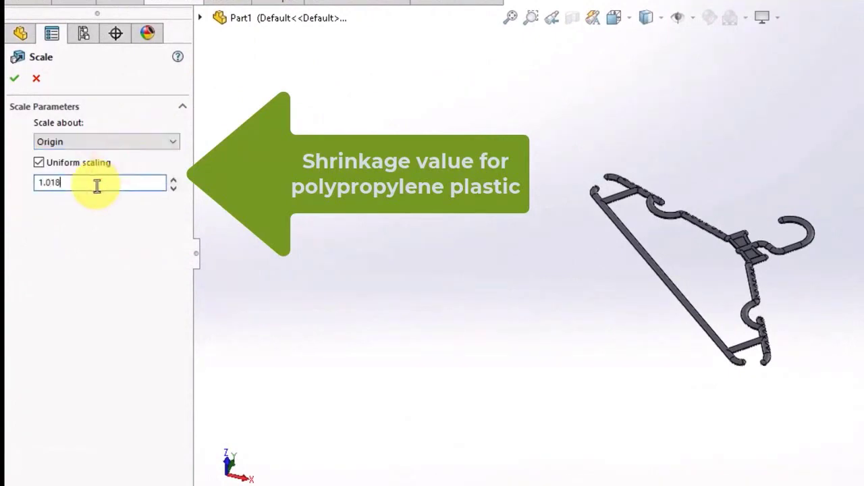
pyautogui.click(15, 79)
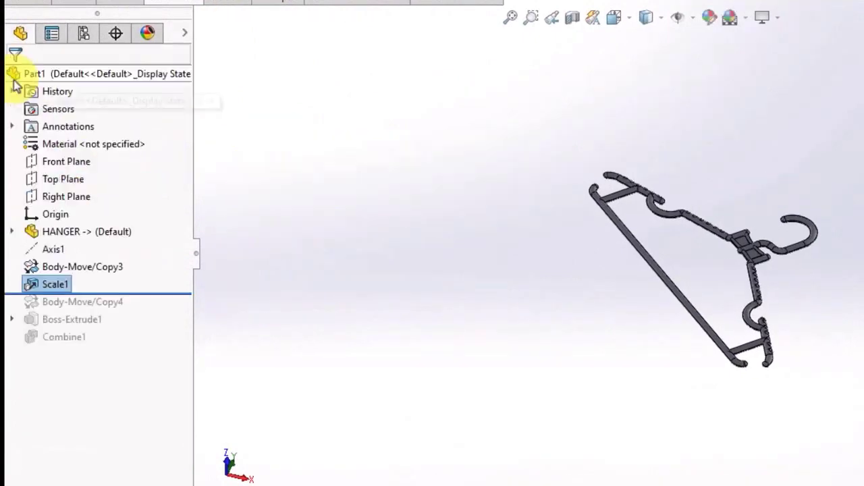
# Step: Roll the part forward past Combine1 and display the rebuilt block in wireframe
pyautogui.moveTo(169, 291); pyautogui.dragTo(162, 348)
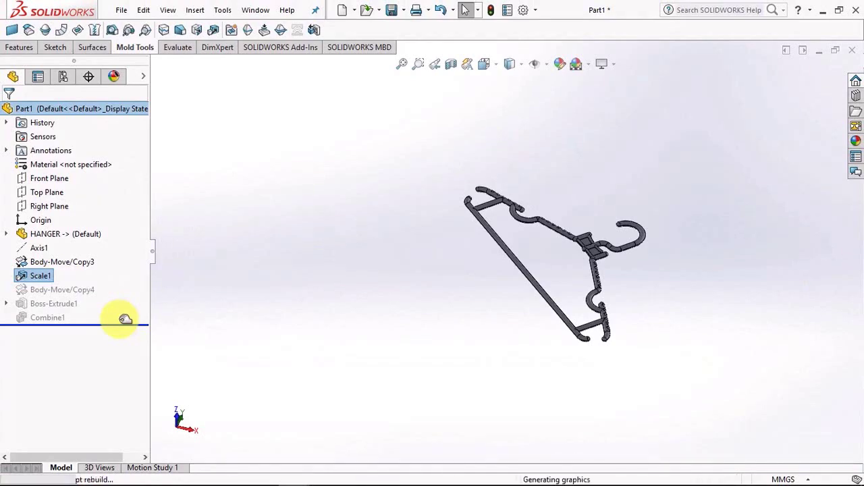
pyautogui.click(510, 63)
pyautogui.click(511, 153)
pyautogui.moveTo(511, 151); pyautogui.dragTo(430, 143, button='middle')
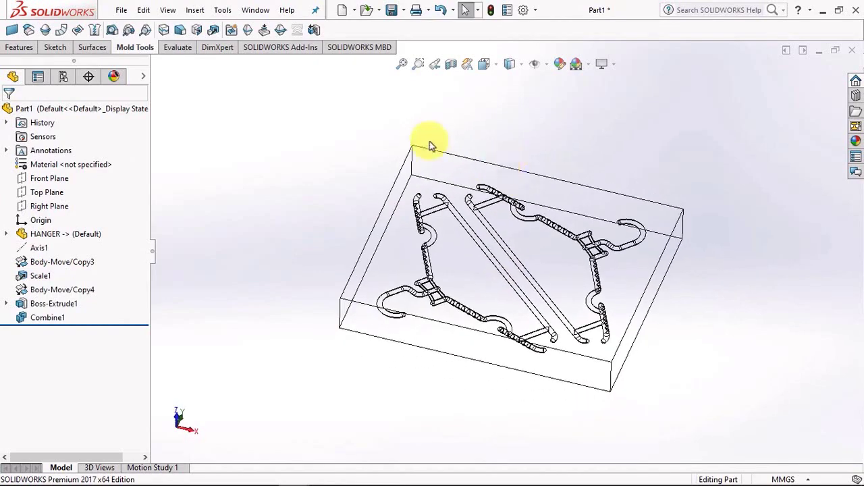
# Step: Split the block into two bodies using the Front Plane as the trim tool
pyautogui.click(20, 48)
pyautogui.click(427, 31)
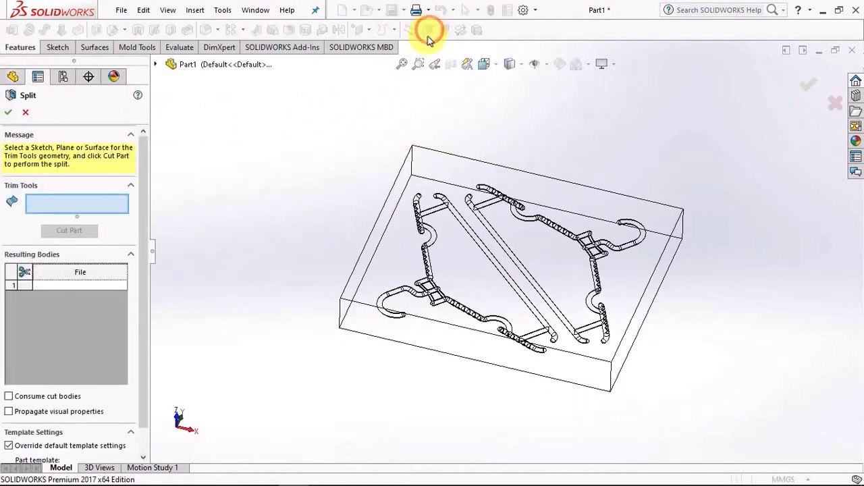
pyautogui.click(156, 64)
pyautogui.click(212, 134)
pyautogui.moveTo(300, 176); pyautogui.dragTo(391, 155, button='middle')
pyautogui.click(80, 230)
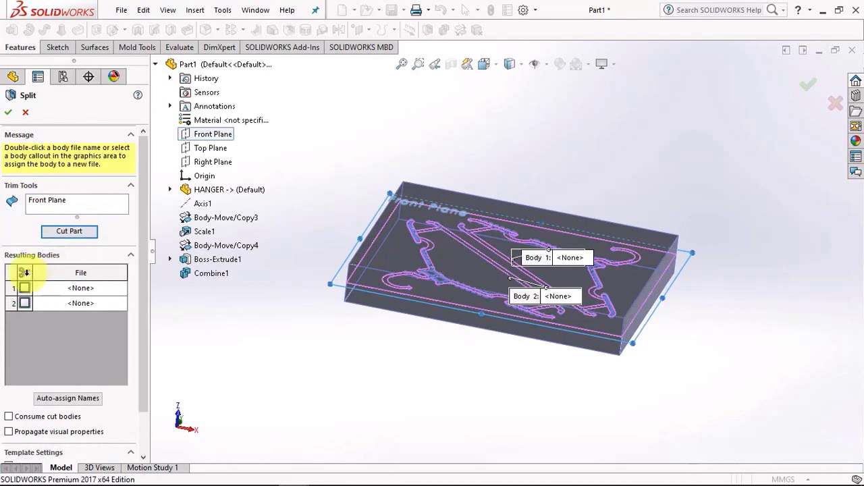
pyautogui.click(8, 112)
pyautogui.click(424, 129)
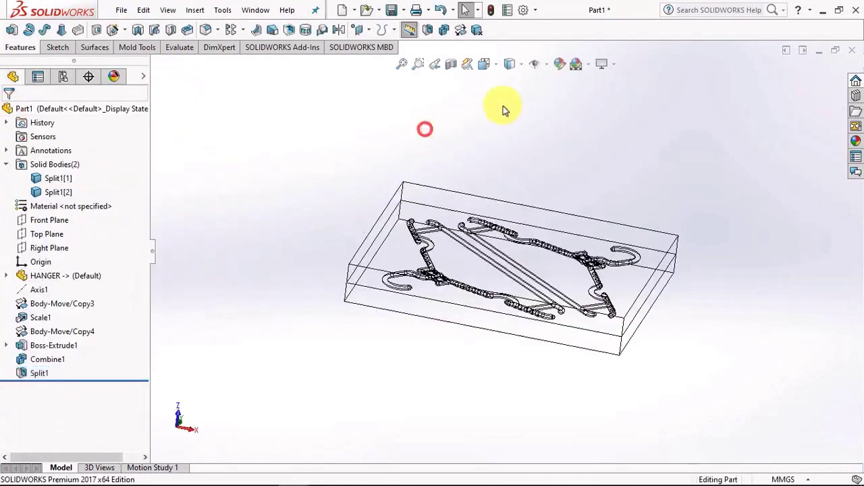
# Step: Return to shaded-with-edges display, hide one split half to examine the hanger cavities, and undo the hiding
pyautogui.click(508, 64)
pyautogui.click(508, 75)
pyautogui.moveTo(501, 98)
pyautogui.mouseDown(button='middle')
pyautogui.moveTo(511, 378)
pyautogui.moveTo(517, 165)
pyautogui.moveTo(531, 305)
pyautogui.mouseUp(button='middle')
pyautogui.click(480, 208)
pyautogui.click(556, 175)
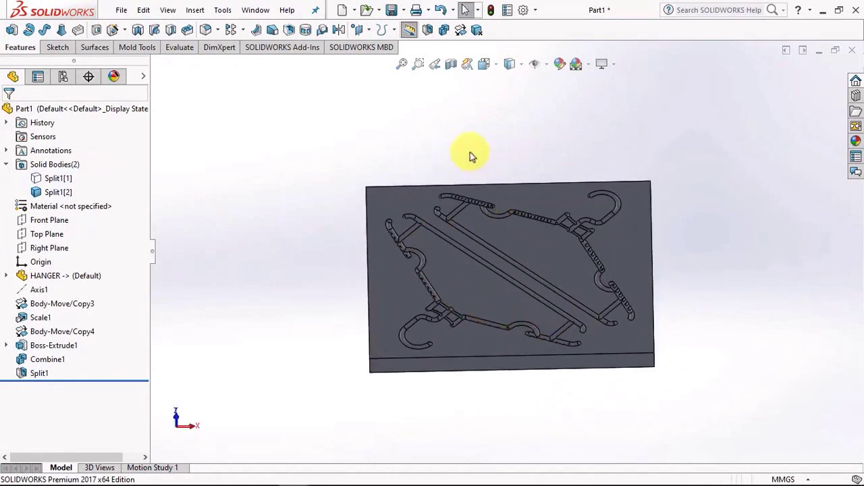
pyautogui.click(440, 9)
pyautogui.moveTo(436, 307); pyautogui.dragTo(432, 145, button='middle')
# Step: Show Sketch2 of the extruded block to check its position, and hide it again
pyautogui.click(7, 345)
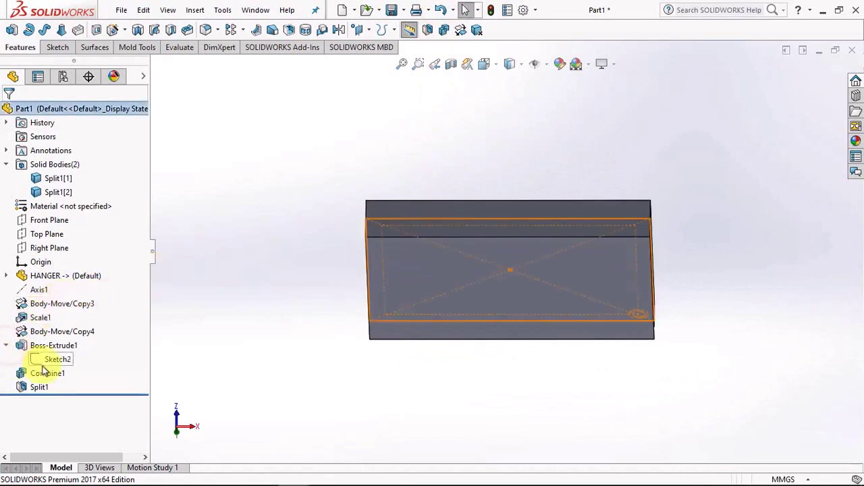
pyautogui.click(44, 361)
pyautogui.click(50, 345)
pyautogui.moveTo(255, 284)
pyautogui.mouseDown(button='middle')
pyautogui.moveTo(287, 243)
pyautogui.moveTo(260, 230)
pyautogui.mouseUp(button='middle')
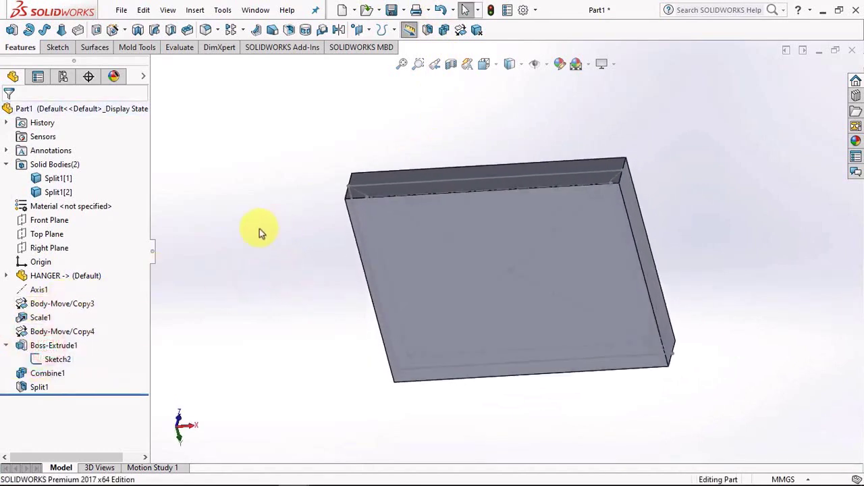
pyautogui.click(56, 359)
pyautogui.click(50, 345)
pyautogui.click(252, 333)
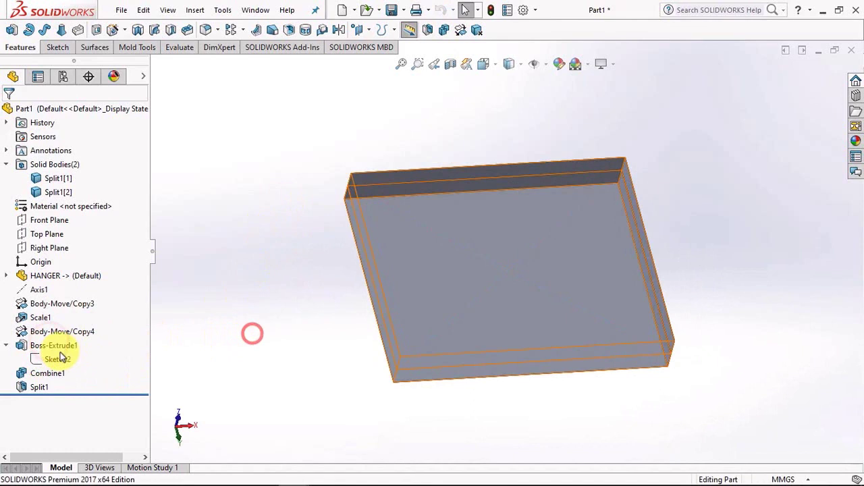
pyautogui.click(6, 345)
pyautogui.click(244, 317)
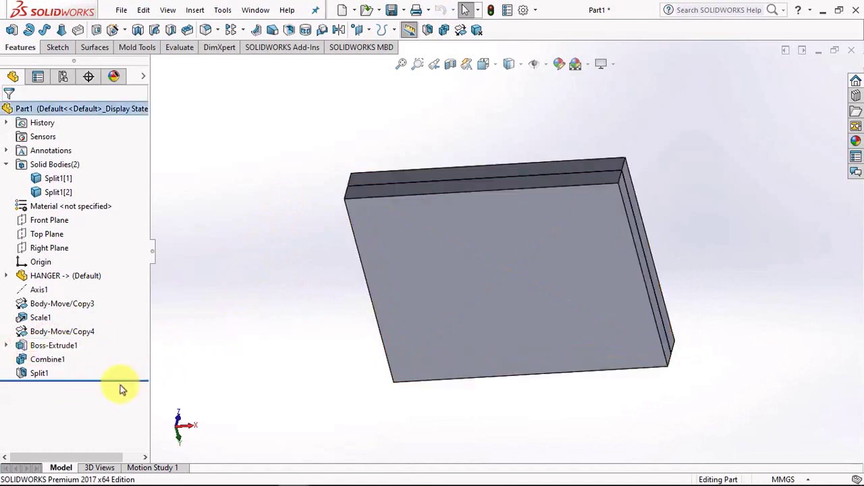
# Step: Roll the part back to before Split1 and start a sketch on the Front Plane, viewed head-on in wireframe
pyautogui.moveTo(119, 381); pyautogui.dragTo(121, 371)
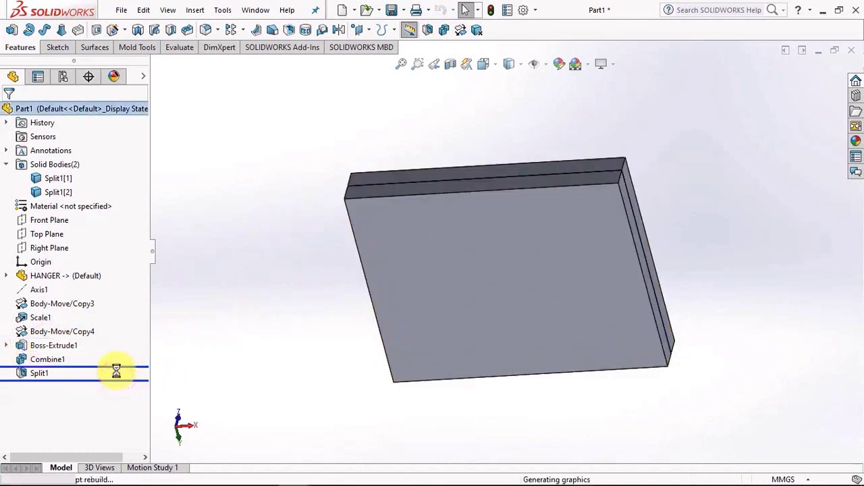
pyautogui.click(54, 180)
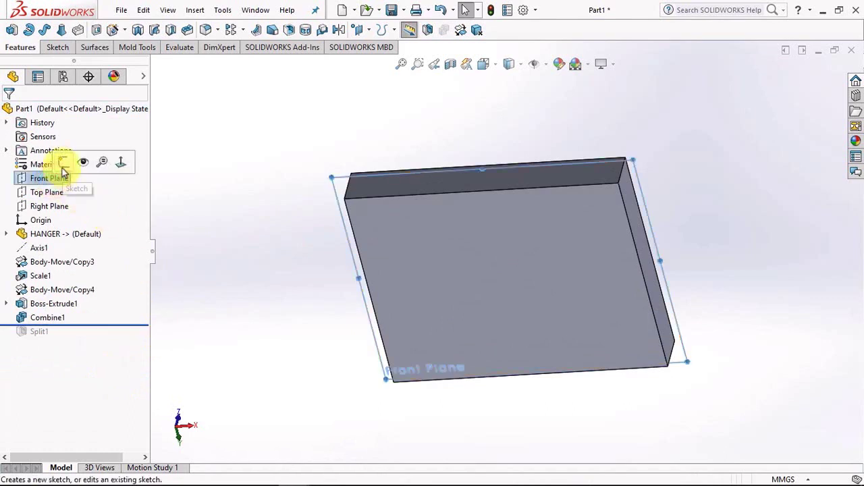
pyautogui.click(61, 169)
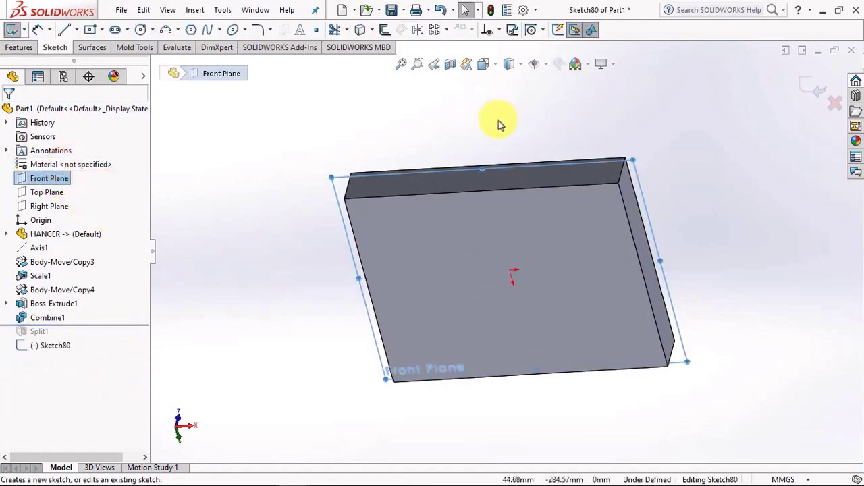
pyautogui.hotkey('ctrl', '8')
pyautogui.scroll(-1, 543, 239)
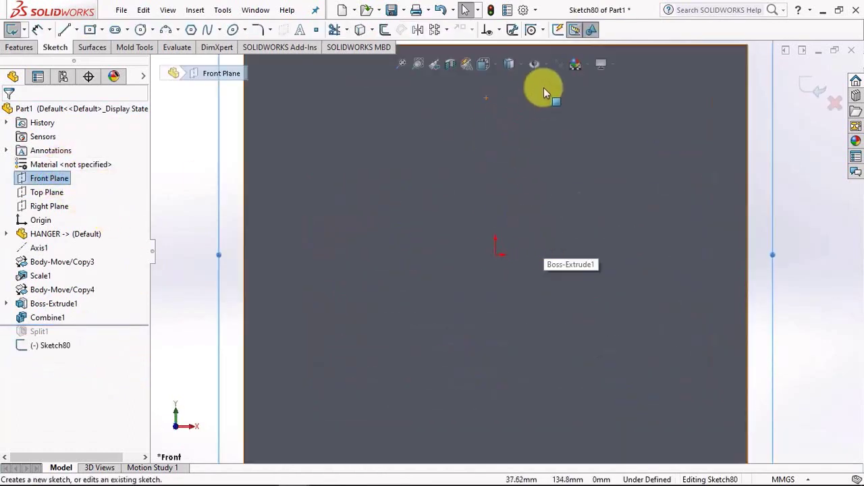
pyautogui.click(509, 68)
pyautogui.click(509, 152)
pyautogui.scroll(-3, 511, 270)
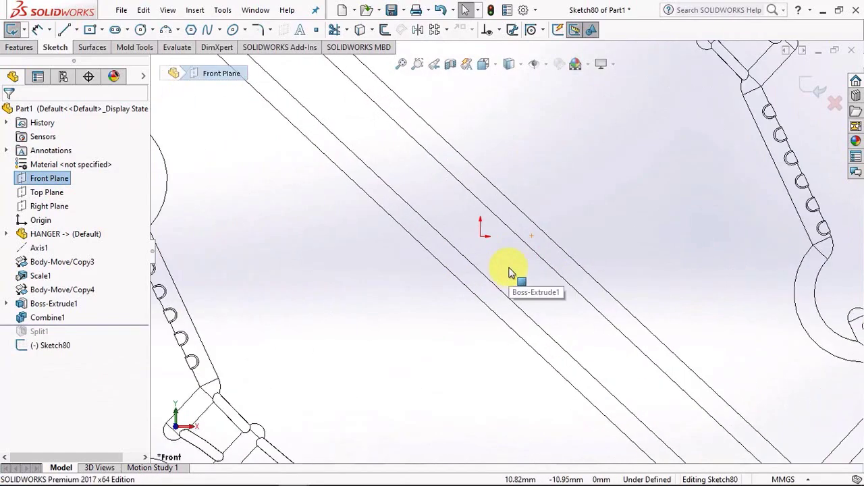
pyautogui.scroll(3, 510, 272)
pyautogui.scroll(-1, 507, 271)
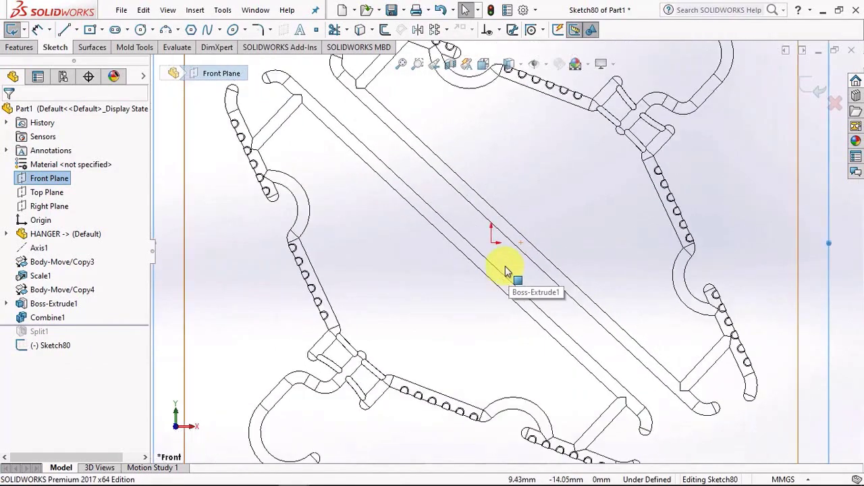
# Step: Sketch a three-segment stepped line across the gap between the hangers' long bars, with a middle segment about 24 mm long
pyautogui.click(64, 29)
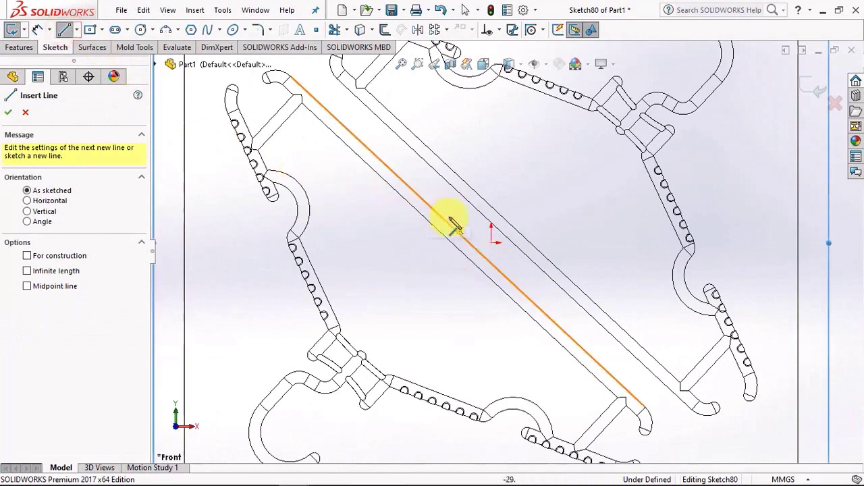
pyautogui.click(470, 240)
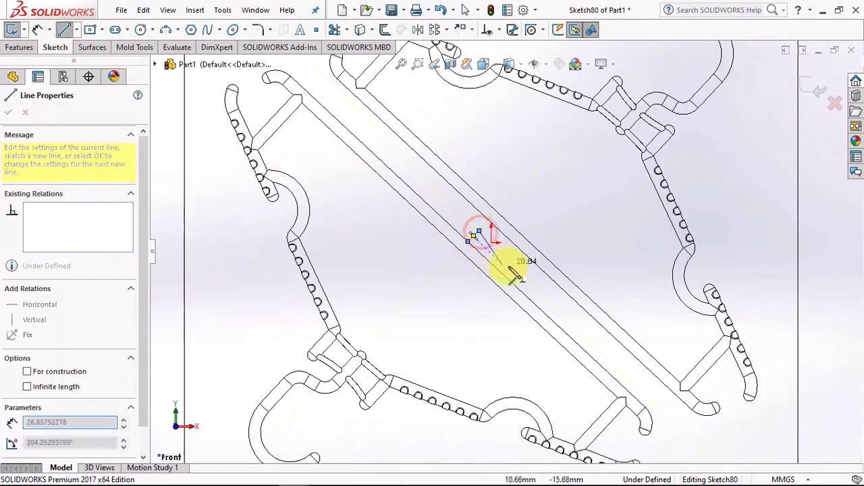
pyautogui.click(504, 252)
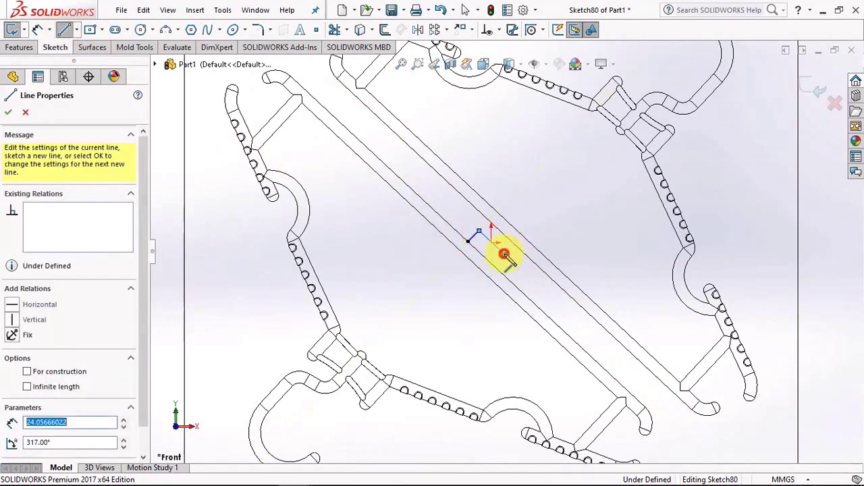
pyautogui.rightClick(513, 248)
pyautogui.click(527, 256)
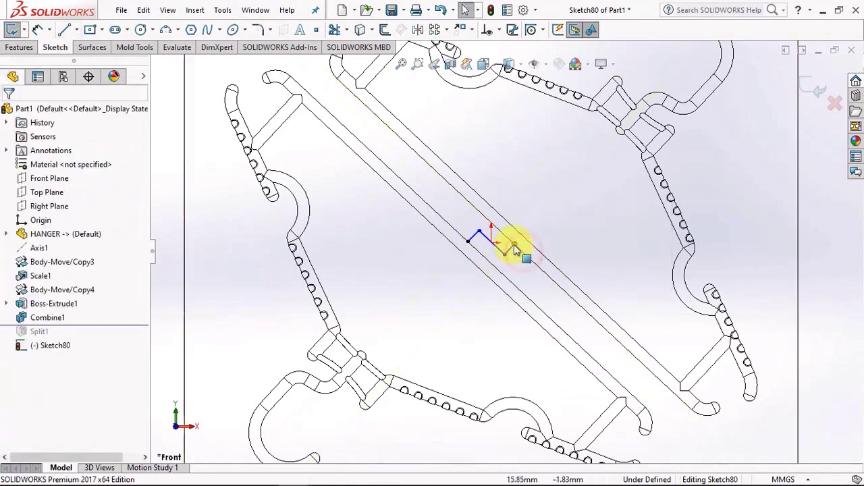
# Step: Constrain the middle segment with its midpoint on the origin and parallel to the hanger bar's edge
pyautogui.scroll(-5, 472, 264)
pyautogui.click(461, 280)
pyautogui.keyDown('ctrl'); pyautogui.click(428, 249); pyautogui.keyUp('ctrl')
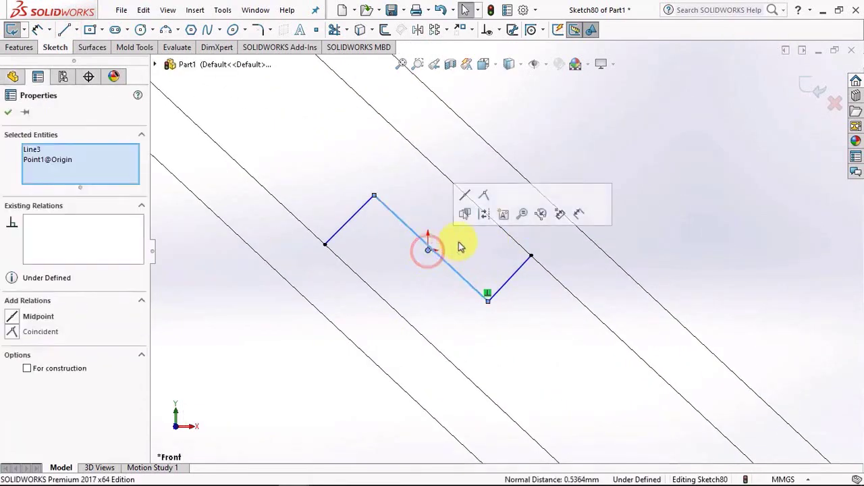
pyautogui.click(464, 214)
pyautogui.click(434, 255)
pyautogui.keyDown('ctrl'); pyautogui.click(393, 308); pyautogui.keyUp('ctrl')
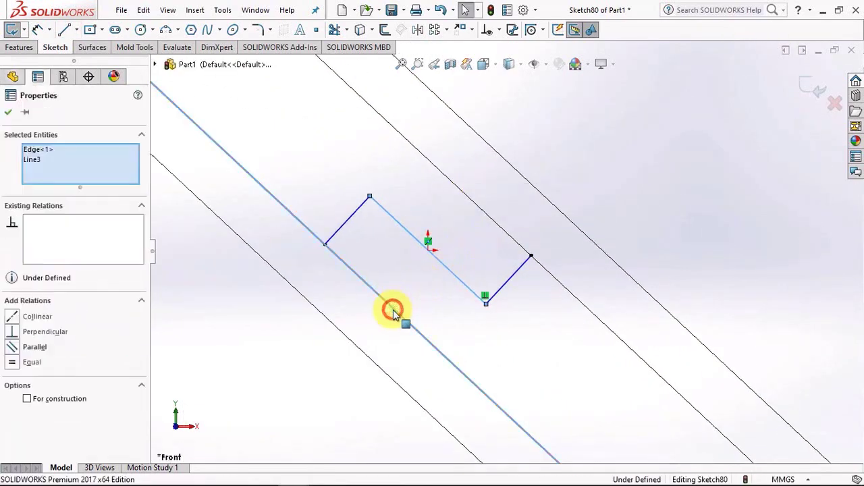
pyautogui.click(468, 253)
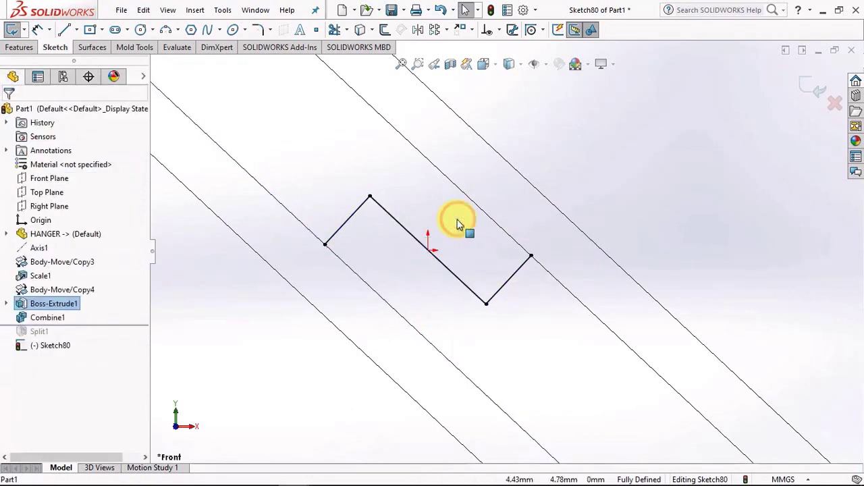
# Step: Round both corners of the stepped line with 6 mm sketch fillets
pyautogui.click(257, 29)
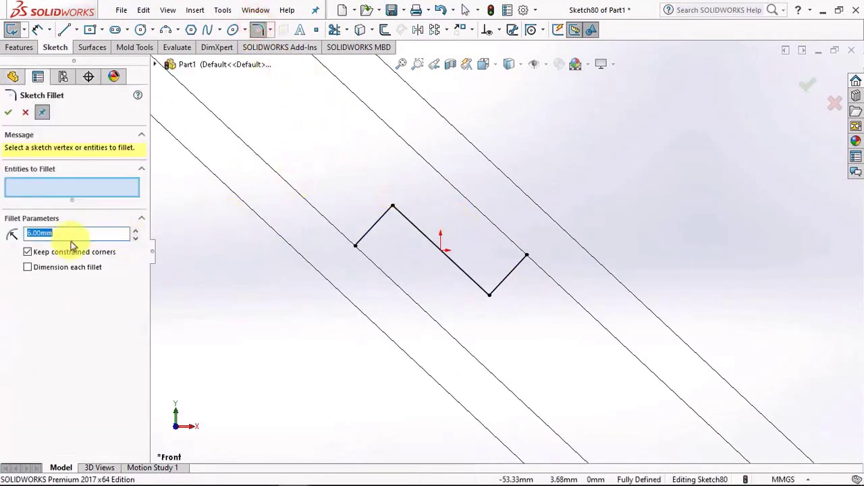
pyautogui.click(394, 210)
pyautogui.click(462, 260)
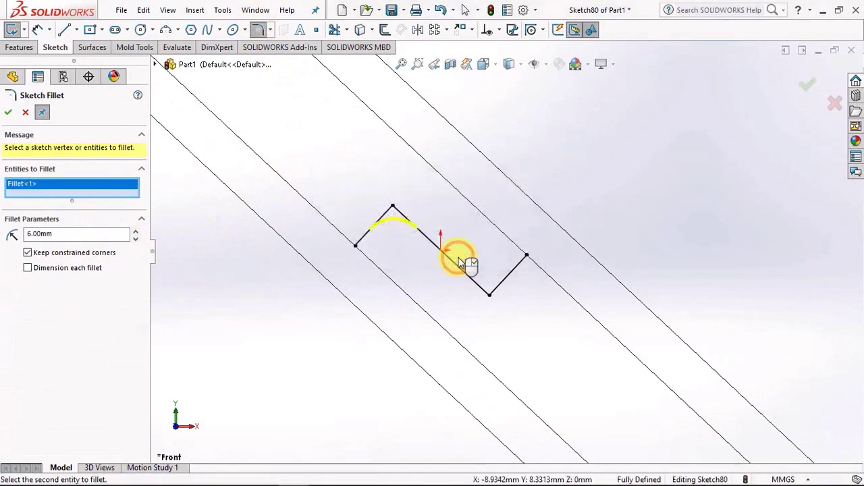
pyautogui.click(490, 298)
pyautogui.click(468, 261)
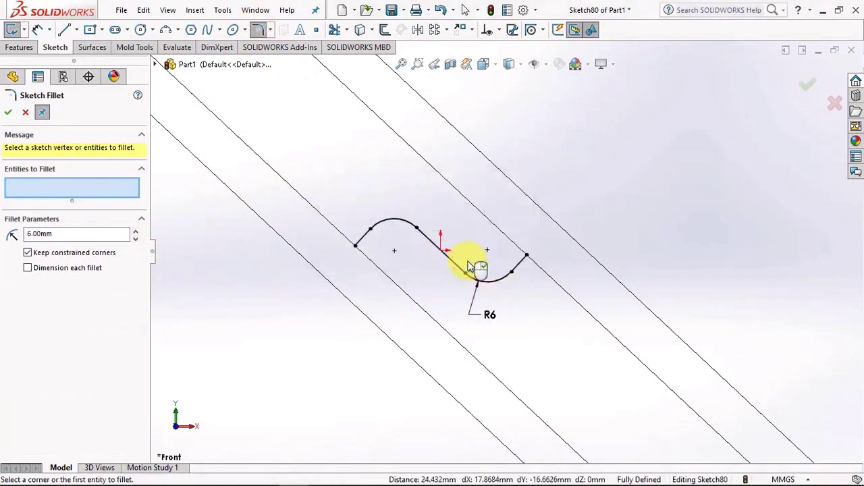
pyautogui.click(10, 116)
# Step: Split each of the two short end segments of the runner line with Split Entities
pyautogui.scroll(-3, 415, 253)
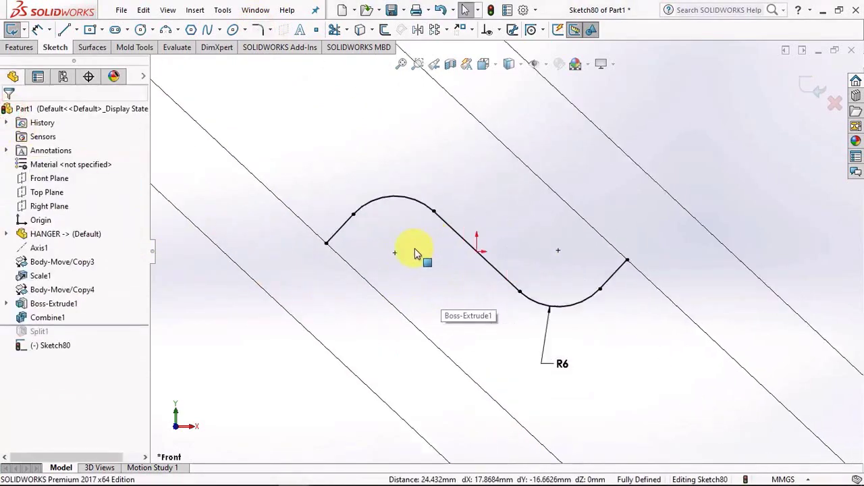
pyautogui.rightClick(347, 225)
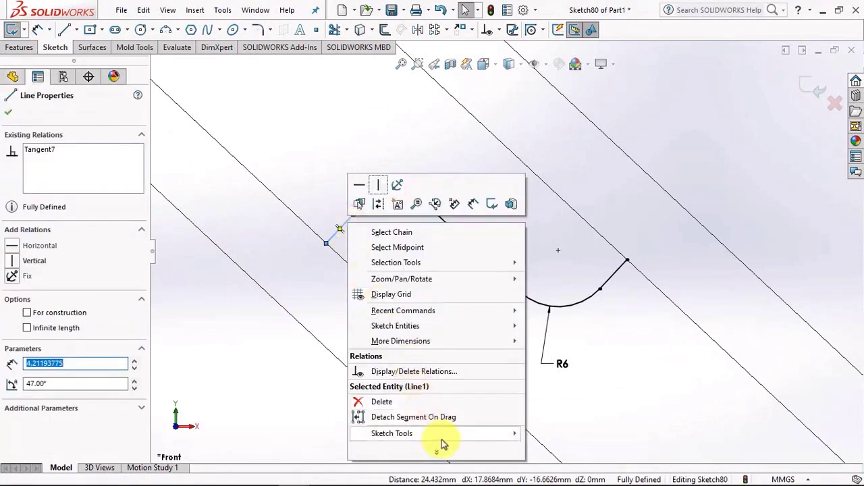
pyautogui.moveTo(442, 435)
pyautogui.click(548, 430)
pyautogui.click(336, 233)
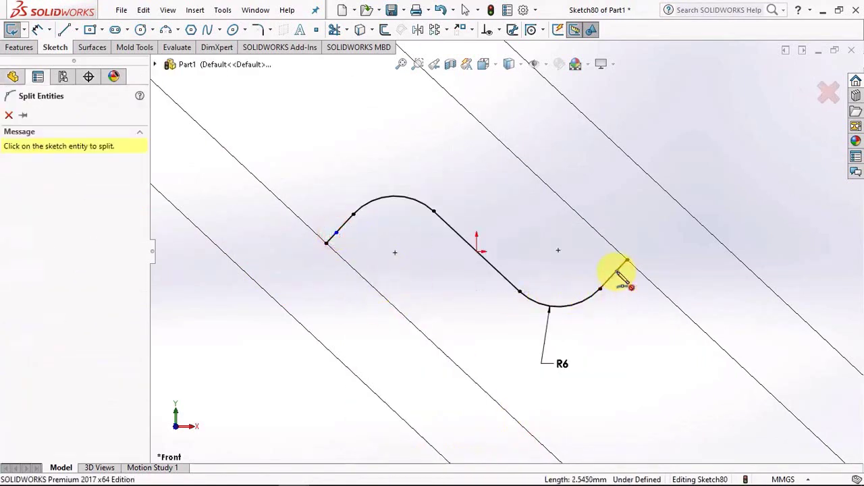
# Step: Dimension the distance from the first split point to its nearest line end on the lower hanger as 2 mm
pyautogui.click(37, 29)
pyautogui.click(336, 233)
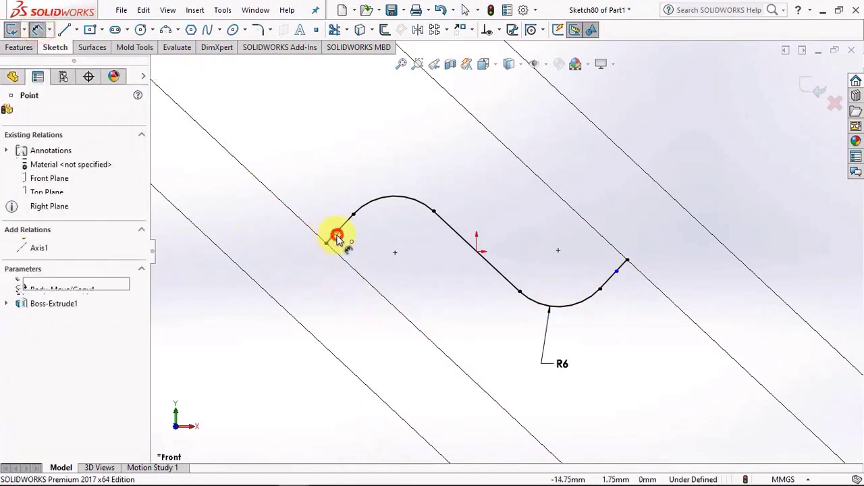
pyautogui.click(326, 243)
pyautogui.click(377, 274)
pyautogui.write('2')
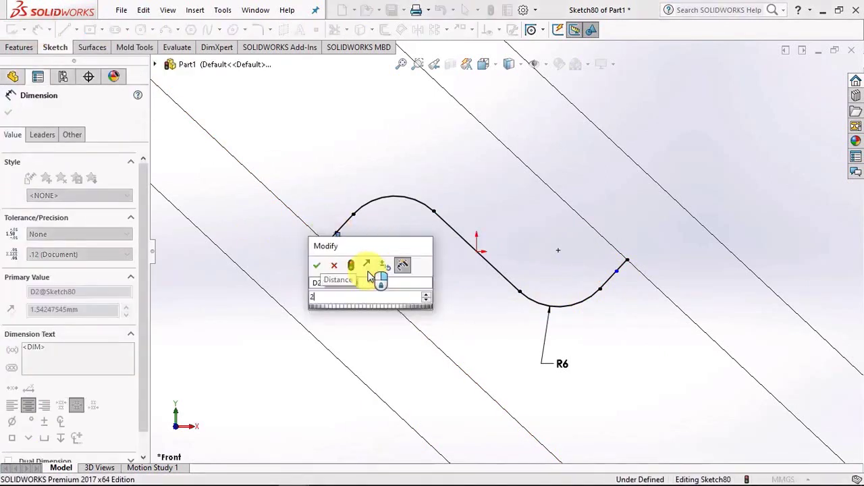
pyautogui.press('Return')
# Step: Dimension the distance from the second split point to the runner line's end on the upper hanger as 2 mm
pyautogui.click(616, 275)
pyautogui.click(627, 260)
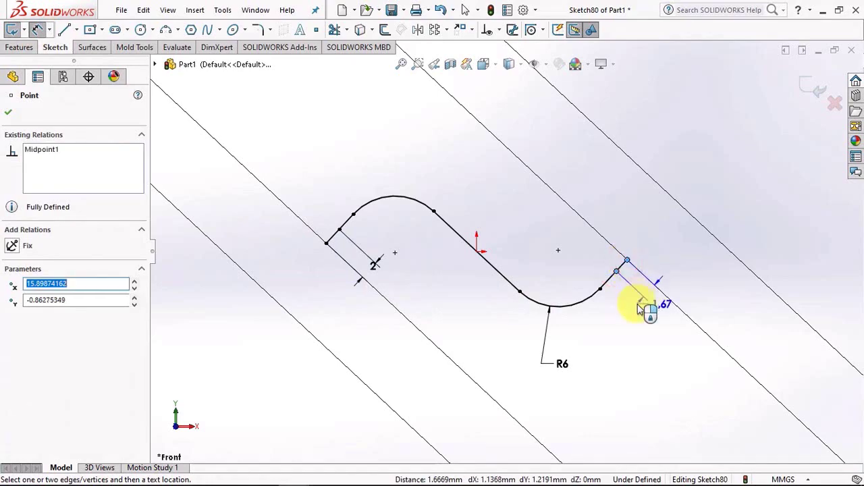
pyautogui.click(644, 304)
pyautogui.write('2.00mm')
pyautogui.press('Return')
pyautogui.rightClick(624, 296)
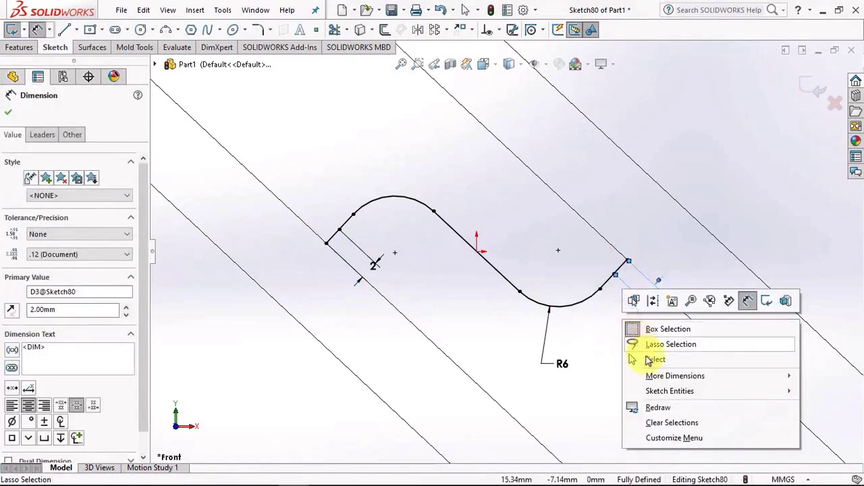
pyautogui.click(645, 356)
# Step: Convert the 2 mm end segments at both ends of the runner line to construction geometry
pyautogui.scroll(-3, 608, 270)
pyautogui.click(597, 253)
pyautogui.click(646, 216)
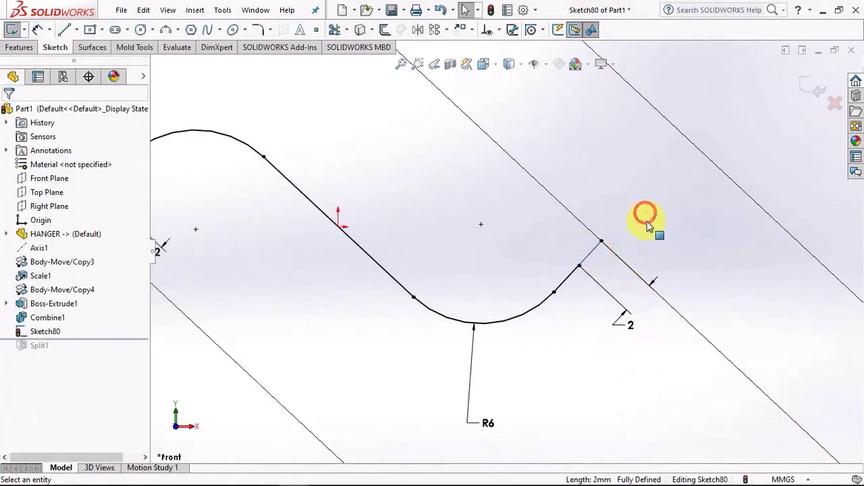
pyautogui.press('f')
pyautogui.click(334, 219)
pyautogui.click(392, 183)
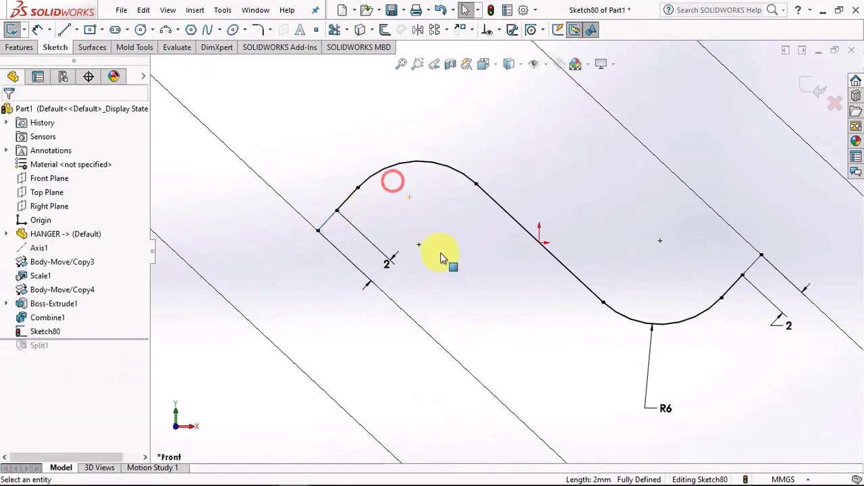
pyautogui.scroll(5, 439, 254)
pyautogui.scroll(5, 399, 243)
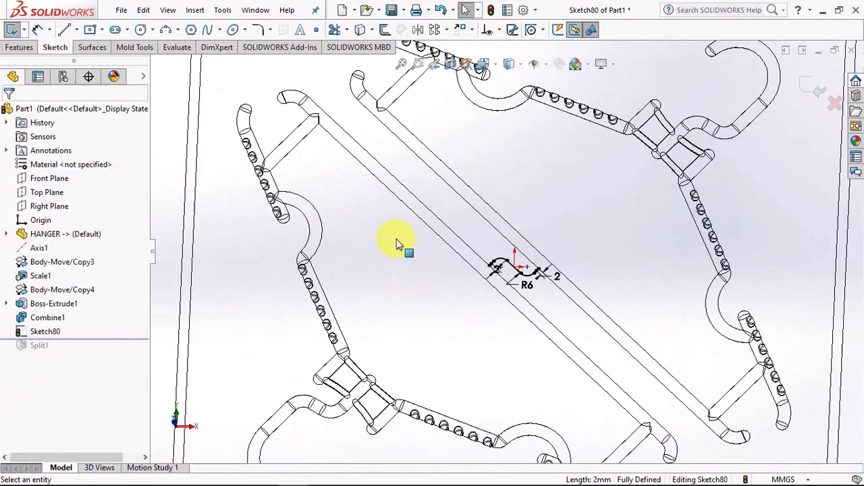
pyautogui.scroll(-3, 511, 299)
# Step: Finish the sketch and cut-sweep a 6 mm diameter circular profile along the S-shaped runner path
pyautogui.click(21, 48)
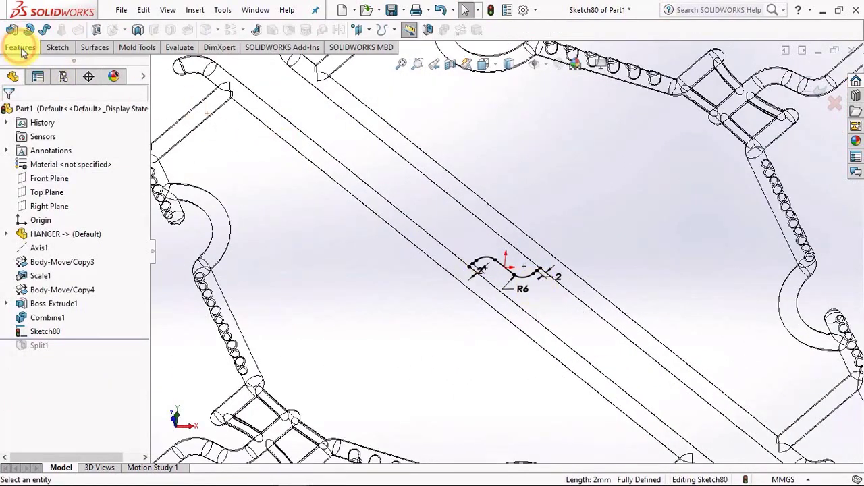
pyautogui.click(817, 86)
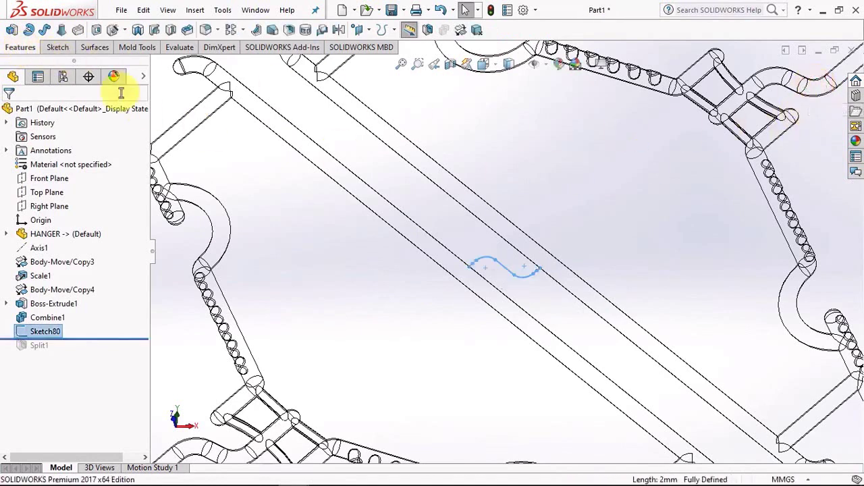
pyautogui.click(155, 33)
pyautogui.click(27, 160)
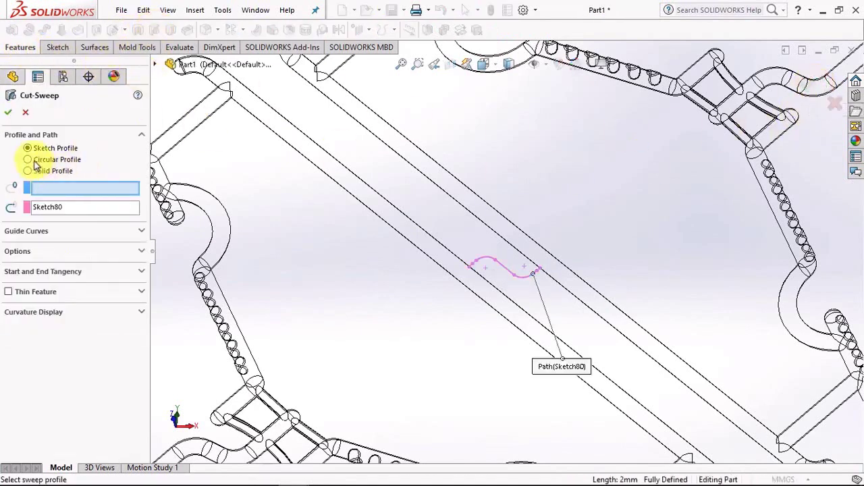
pyautogui.write('6')
pyautogui.press('Return')
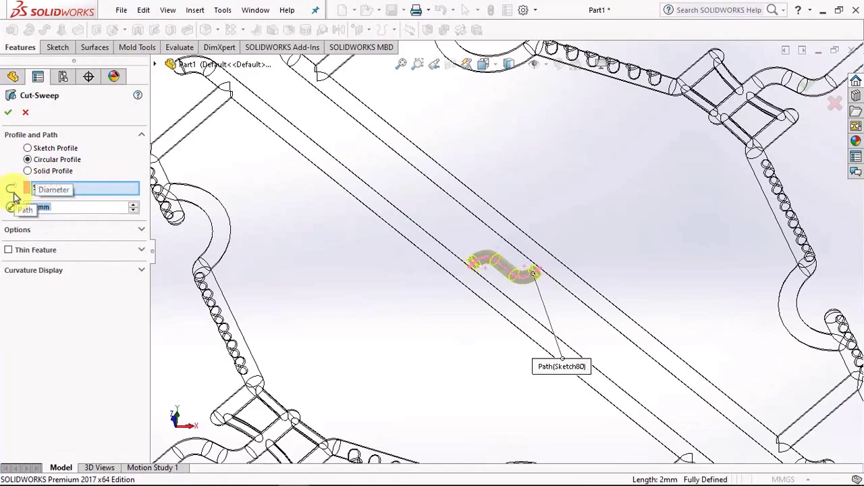
pyautogui.scroll(5, 232, 236)
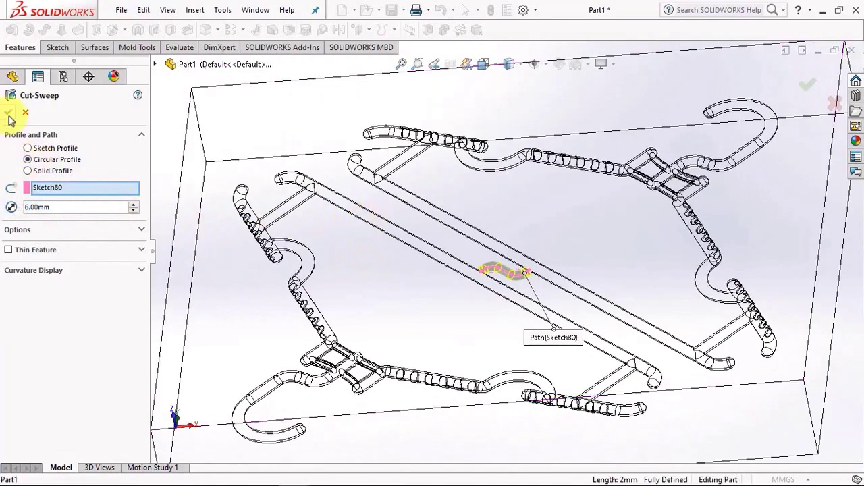
pyautogui.click(11, 119)
pyautogui.scroll(1, 303, 264)
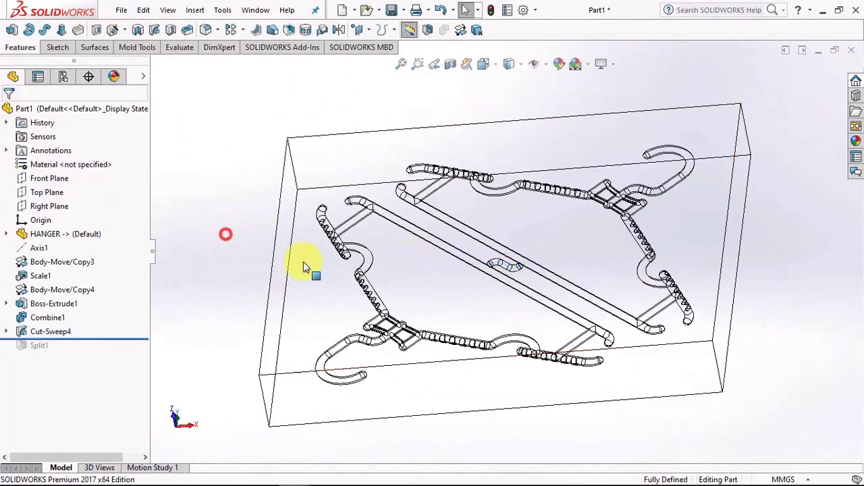
# Step: Fillet the circular edges at both ends of the runner cut with a 3 mm radius
pyautogui.scroll(-5, 499, 270)
pyautogui.moveTo(498, 265); pyautogui.dragTo(457, 340, button='middle')
pyautogui.scroll(-5, 561, 219)
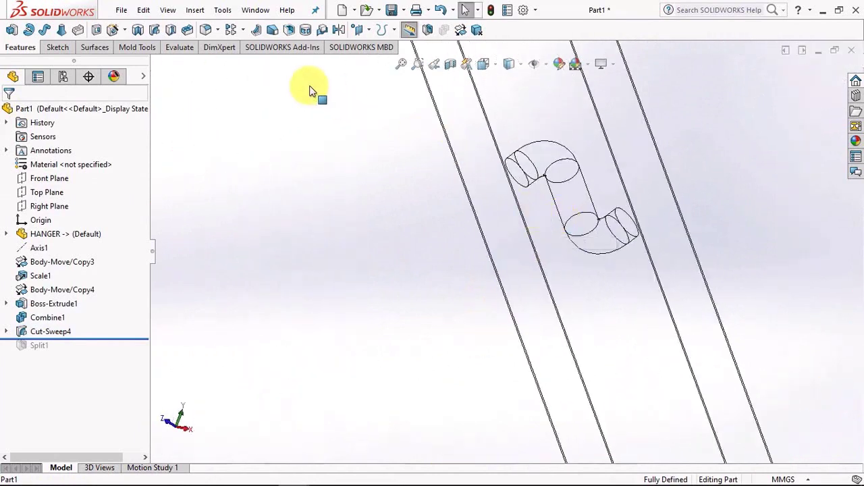
pyautogui.click(205, 30)
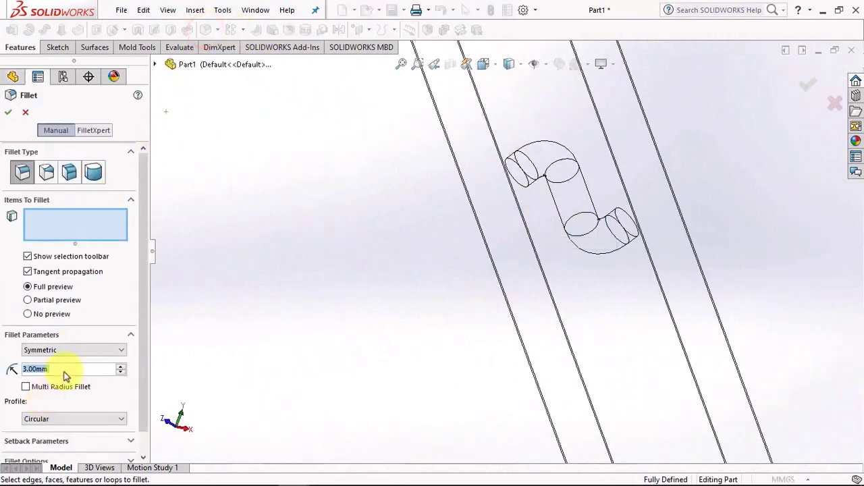
pyautogui.click(526, 184)
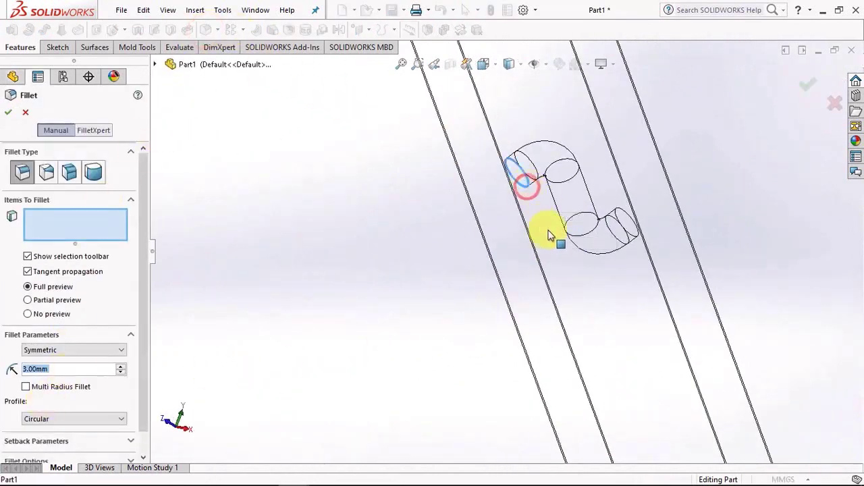
pyautogui.click(632, 223)
pyautogui.click(807, 85)
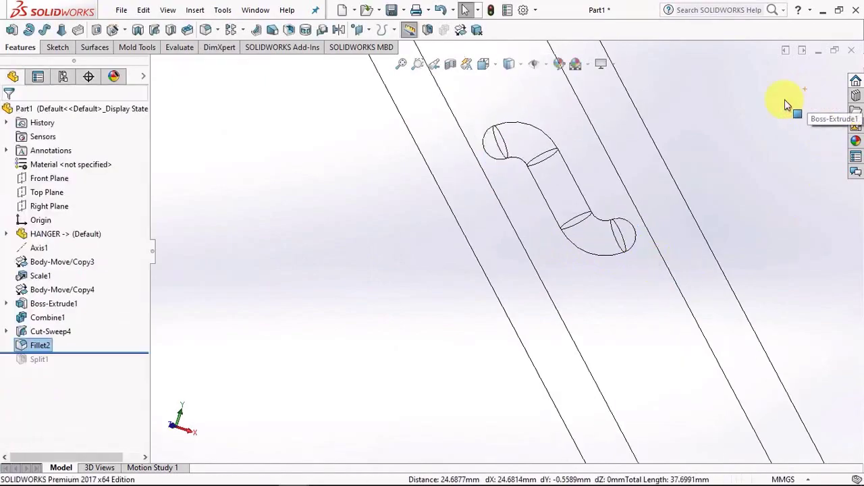
# Step: Roll the feature history forward past Split1 and display the mold shaded with edges
pyautogui.scroll(8, 613, 231)
pyautogui.moveTo(588, 203); pyautogui.dragTo(557, 221, button='middle')
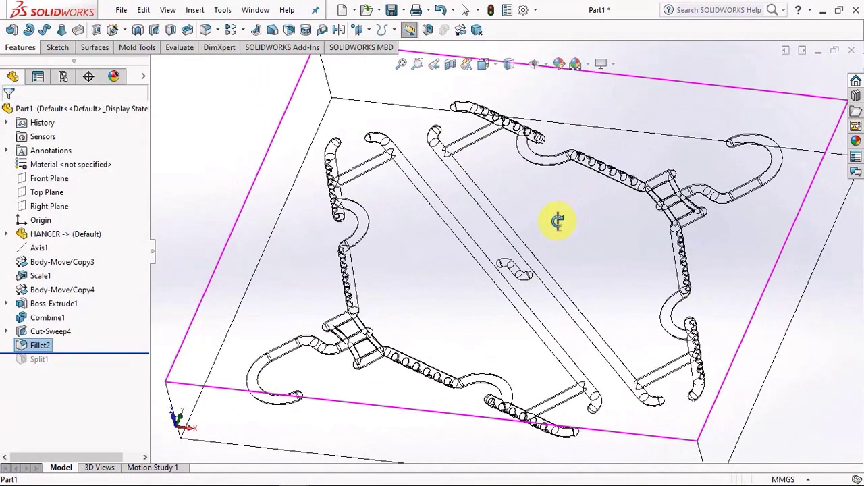
pyautogui.moveTo(98, 354); pyautogui.dragTo(95, 360)
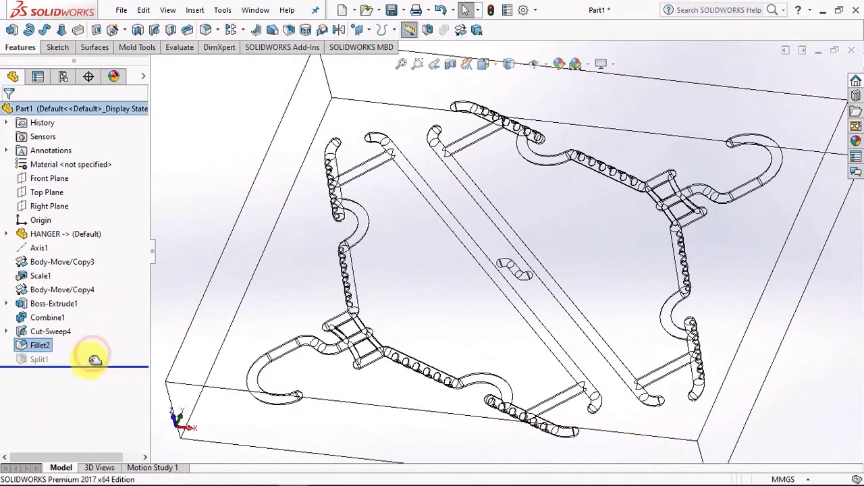
pyautogui.scroll(2, 479, 334)
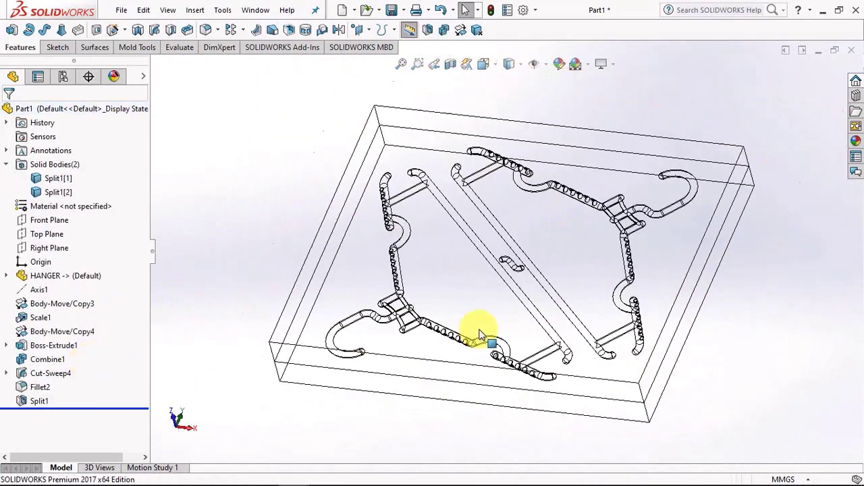
pyautogui.click(511, 70)
# Step: Hide mold half Split1[1] to inspect the cavities and runner in the other half, and undo the hiding
pyautogui.click(469, 155)
pyautogui.click(517, 130)
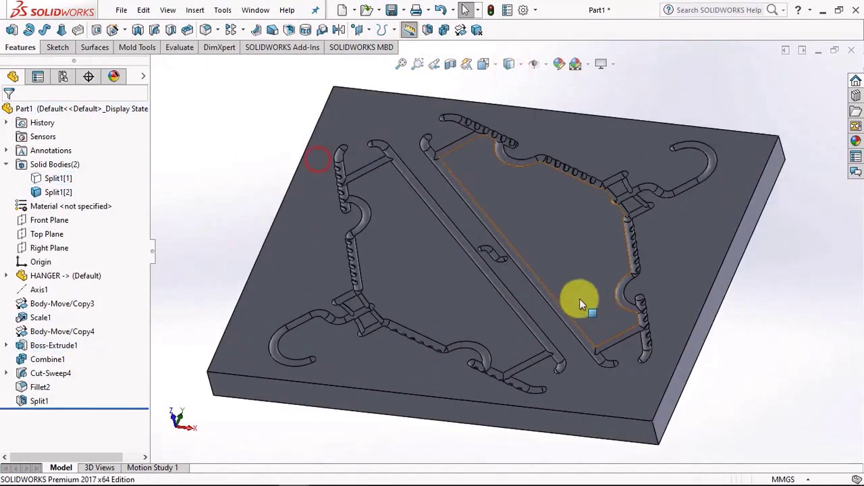
pyautogui.scroll(-4, 568, 294)
pyautogui.moveTo(553, 290); pyautogui.dragTo(459, 257, button='middle')
pyautogui.scroll(4, 493, 262)
pyautogui.click(442, 10)
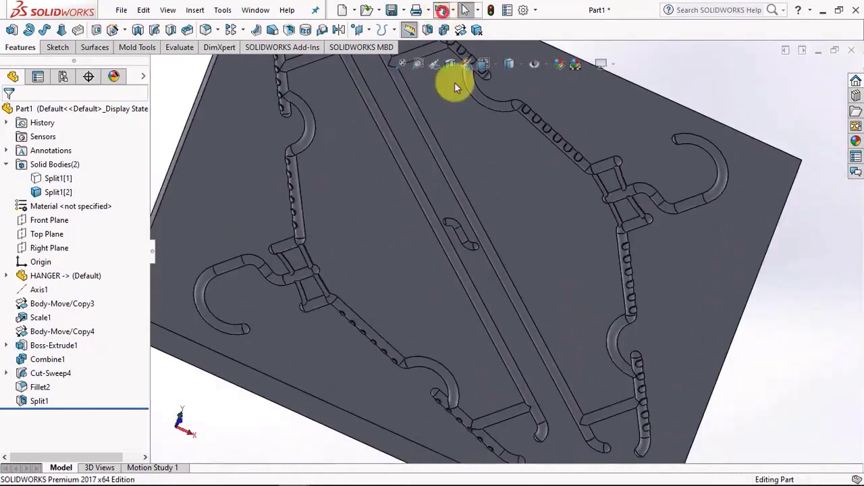
# Step: Hide mold half Split1[2] to inspect the parting face of the opposite half, and undo the hiding
pyautogui.click(424, 312)
pyautogui.click(499, 274)
pyautogui.click(372, 345)
pyautogui.moveTo(372, 345); pyautogui.dragTo(500, 258, button='middle')
pyautogui.scroll(-5, 486, 232)
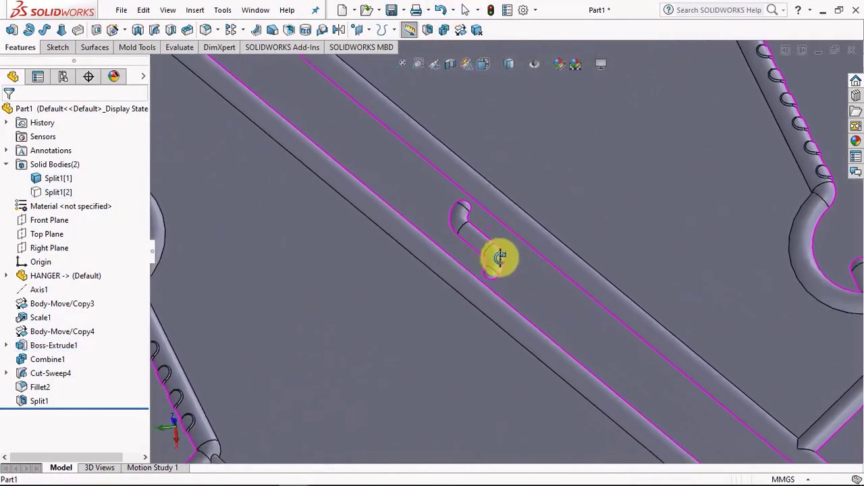
pyautogui.scroll(5, 497, 263)
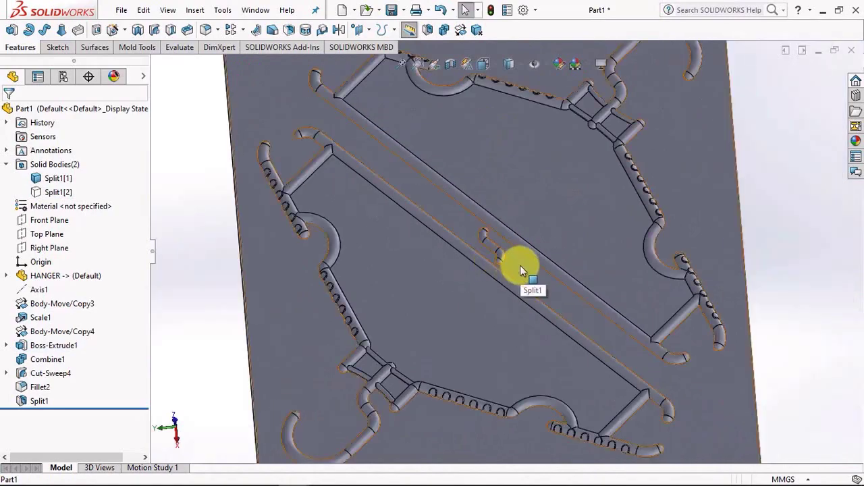
pyautogui.moveTo(522, 265); pyautogui.dragTo(486, 347, button='middle')
pyautogui.click(440, 10)
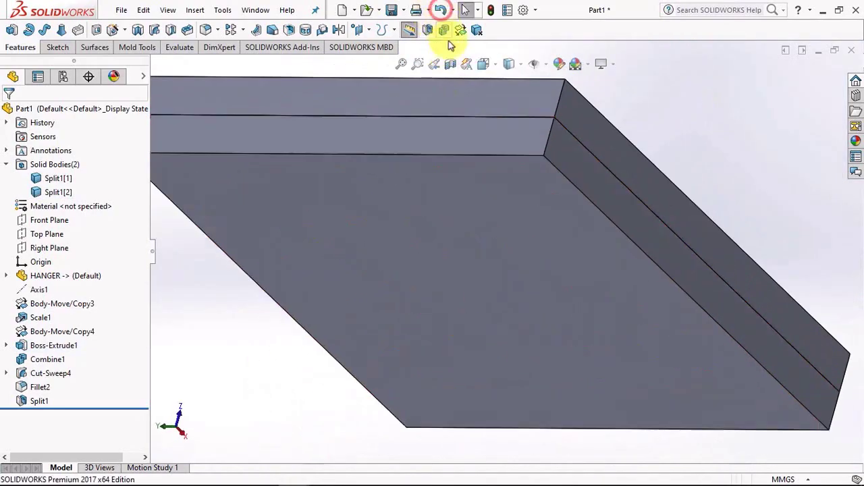
# Step: Hide mold half Split1[1] to expose the runner on the parting face of Split1[2]
pyautogui.click(496, 106)
pyautogui.click(567, 74)
pyautogui.moveTo(649, 120); pyautogui.dragTo(561, 301, button='middle')
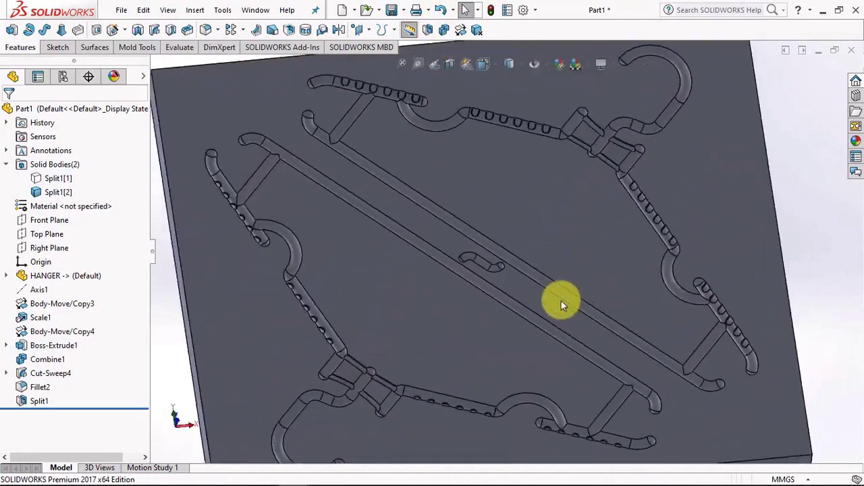
pyautogui.scroll(-6, 470, 266)
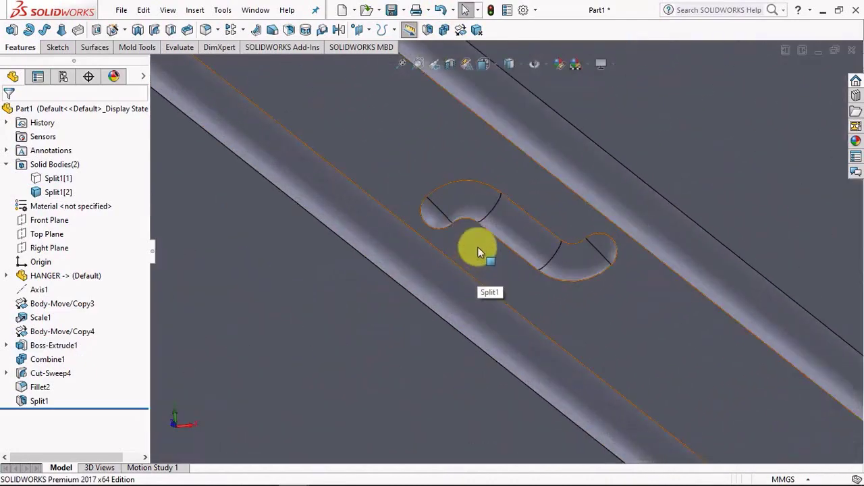
# Step: Start a sketch on the parting face between the two hanger bars and view it face-on
pyautogui.click(478, 250)
pyautogui.click(537, 215)
pyautogui.scroll(4, 533, 240)
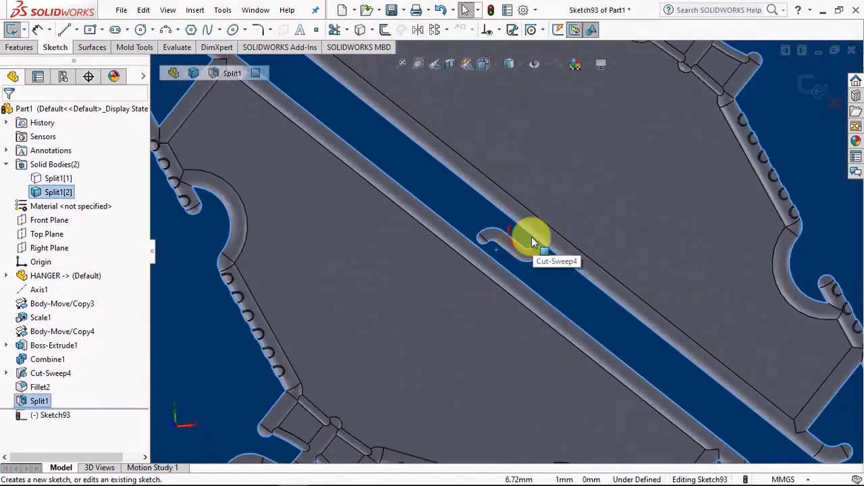
pyautogui.hotkey('ctrl', '8')
pyautogui.click(690, 246)
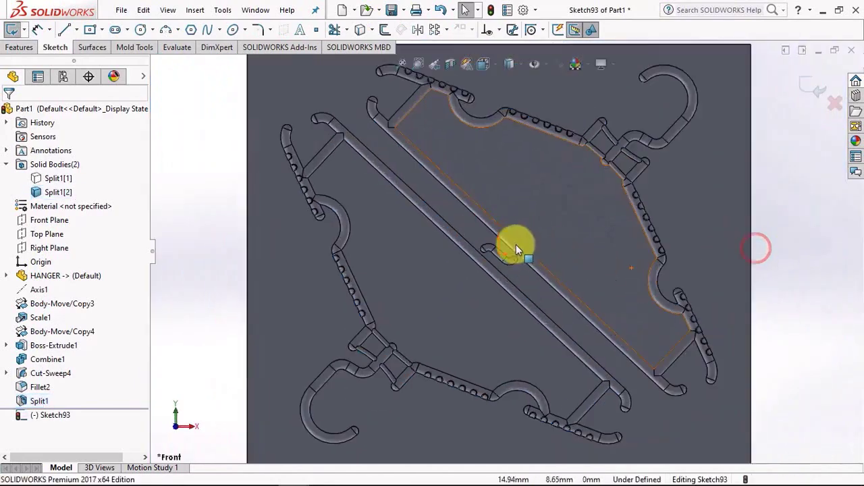
# Step: Convert the runner path Sketch80 under Cut-Sweep4 into entities of the new sketch
pyautogui.scroll(-6, 511, 245)
pyautogui.click(11, 373)
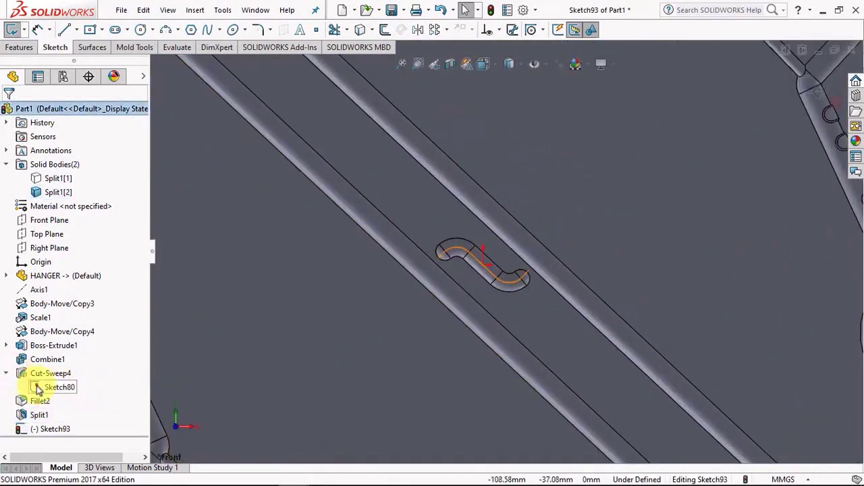
pyautogui.click(38, 388)
pyautogui.click(358, 30)
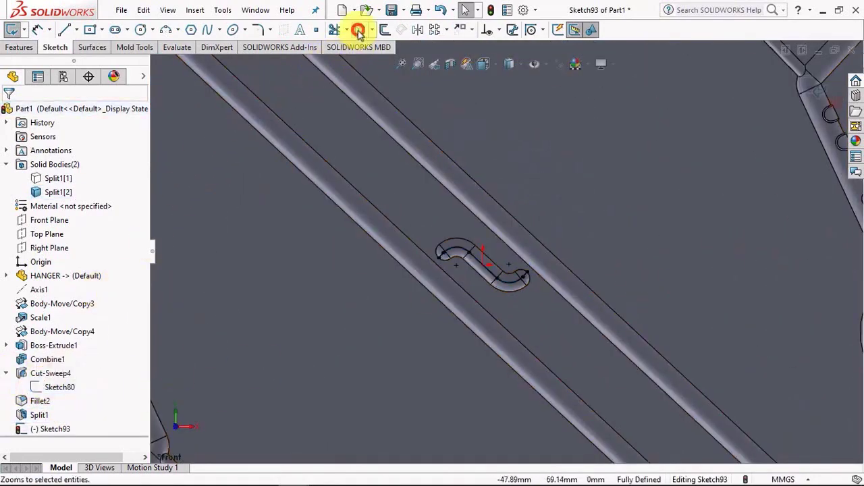
# Step: Extend both ends of the converted path slightly past the inner edges of the two hanger bar cavities
pyautogui.scroll(-3, 455, 276)
pyautogui.scroll(-1, 428, 226)
pyautogui.click(416, 246)
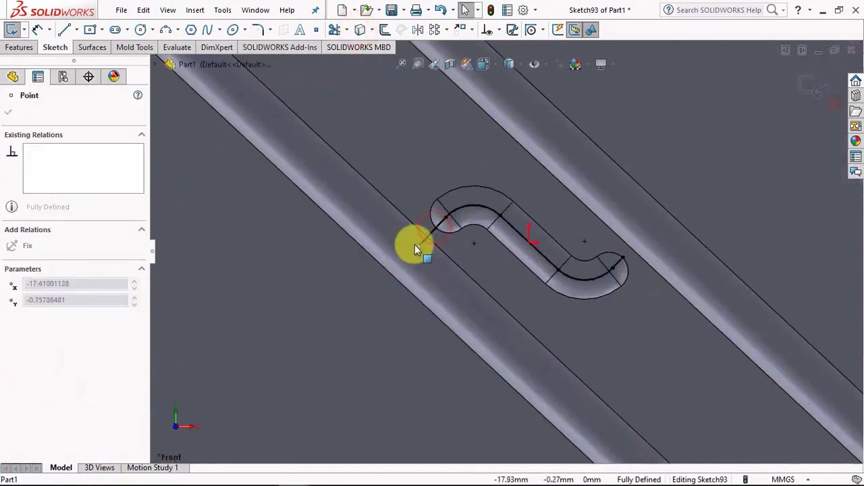
pyautogui.click(620, 263)
pyautogui.moveTo(637, 241); pyautogui.dragTo(640, 237)
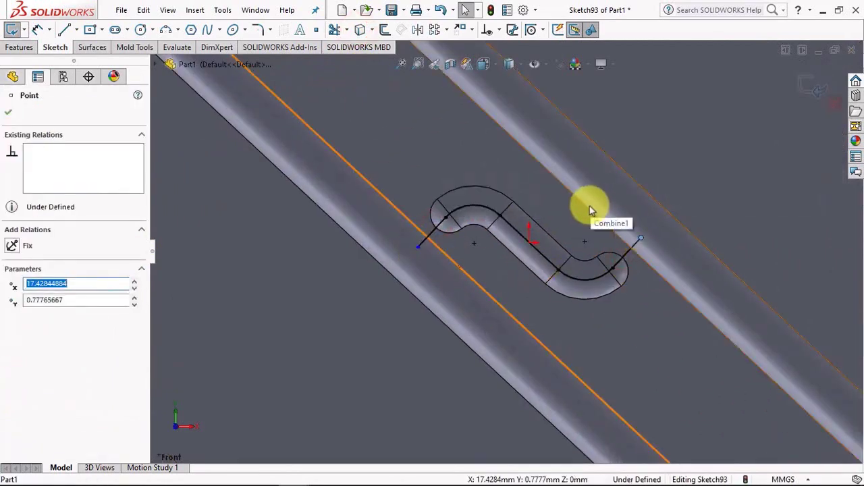
# Step: Cut a sweep with a 2 mm circular profile along the extended path Sketch93, limiting the feature scope to body Split1[2]
pyautogui.click(808, 87)
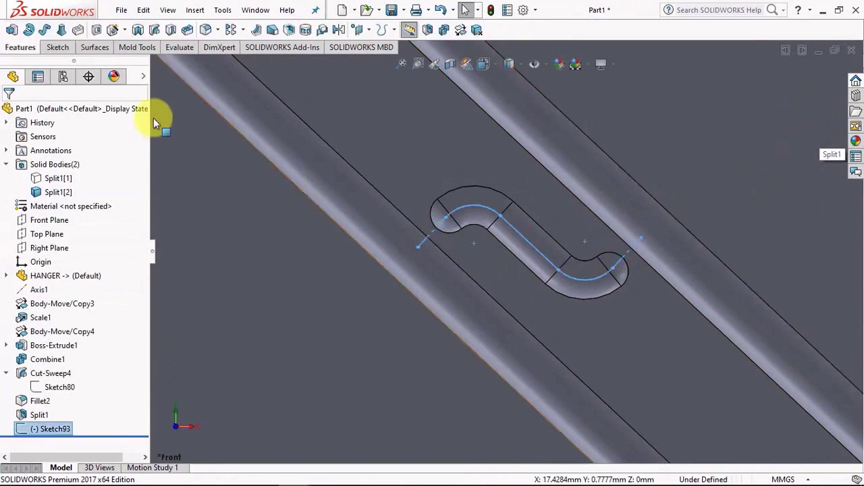
pyautogui.click(154, 31)
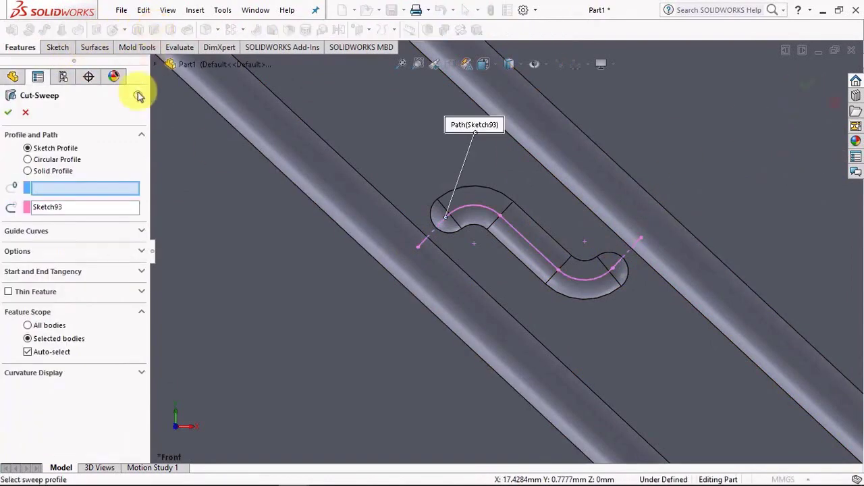
pyautogui.click(31, 160)
pyautogui.click(72, 208)
pyautogui.write('2')
pyautogui.press('Return')
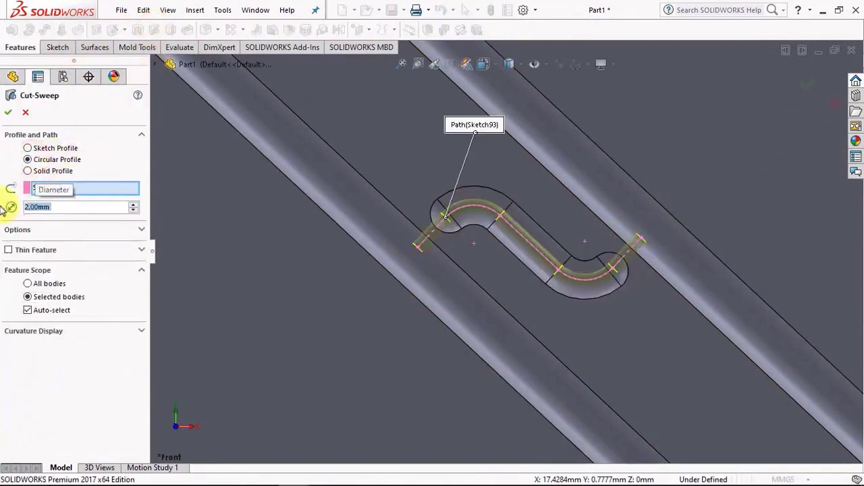
pyautogui.moveTo(378, 341); pyautogui.dragTo(357, 212, button='middle')
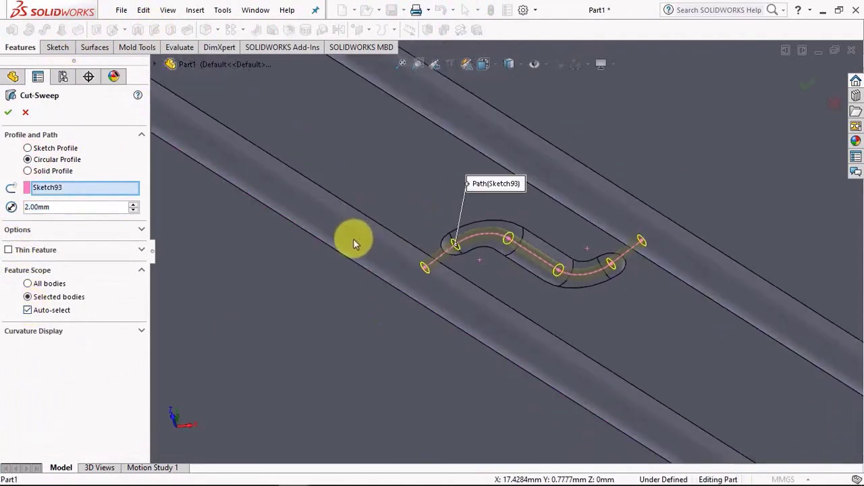
pyautogui.click(55, 308)
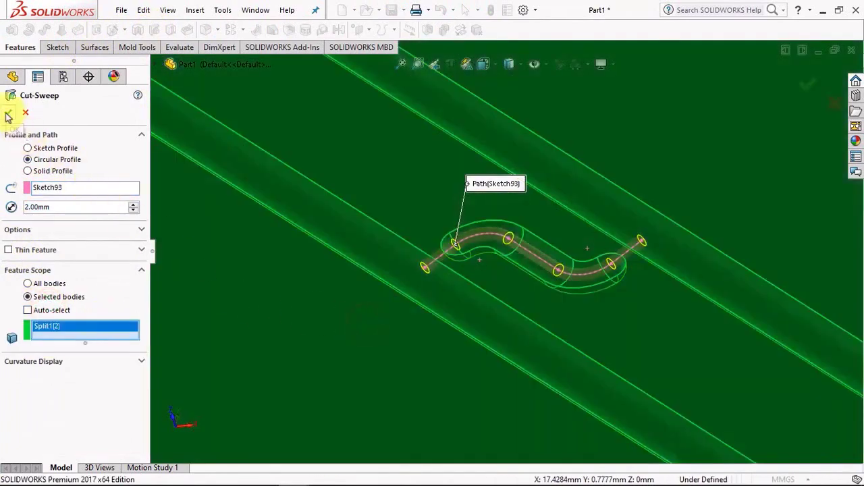
pyautogui.click(8, 118)
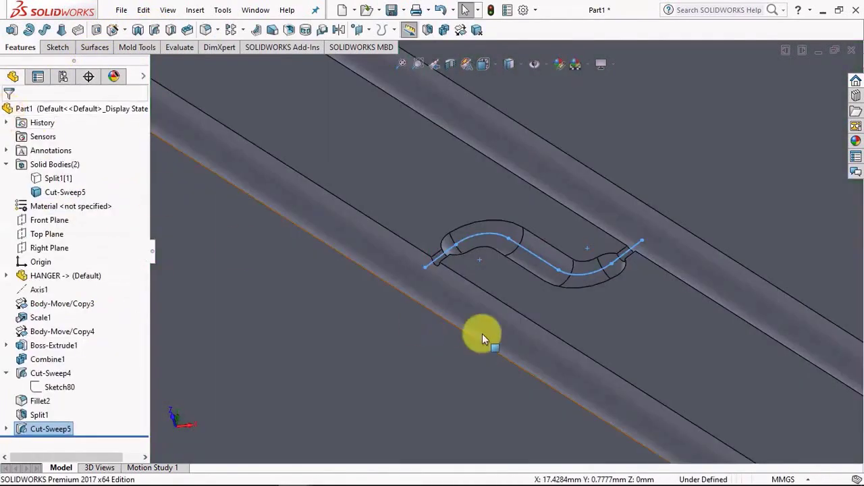
pyautogui.press('f')
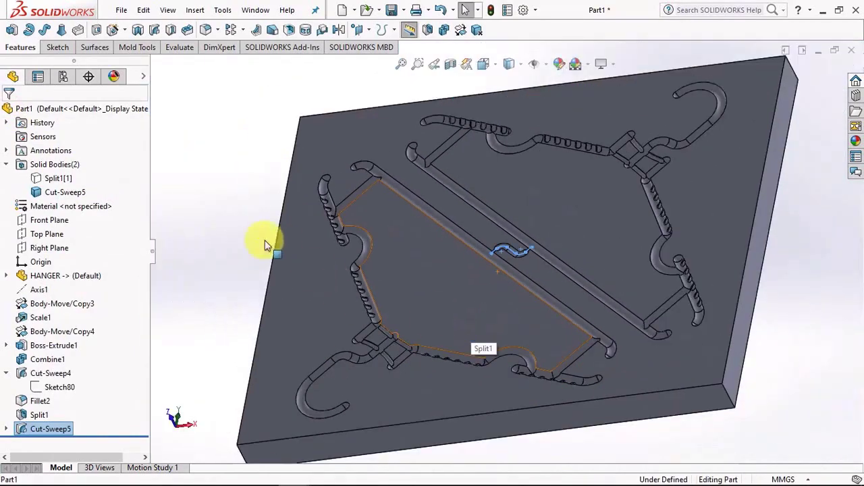
pyautogui.moveTo(247, 232)
pyautogui.mouseDown(button='middle')
pyautogui.moveTo(262, 226)
pyautogui.moveTo(232, 234)
pyautogui.mouseUp(button='middle')
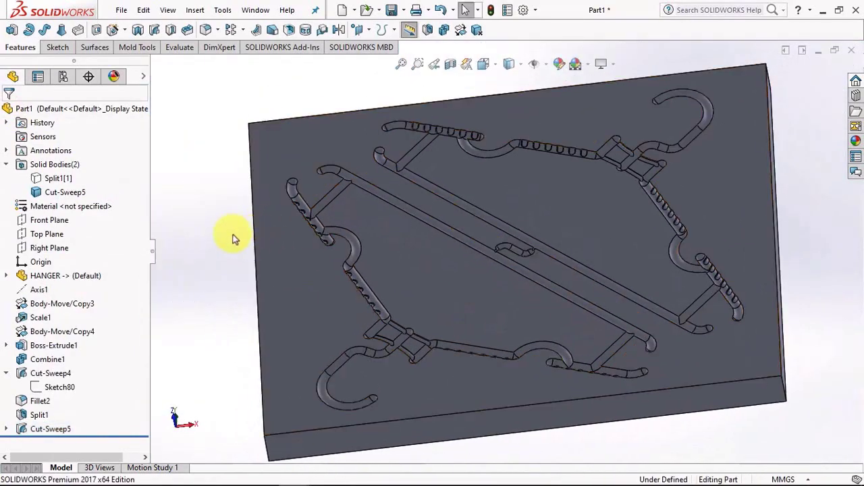
# Step: Show the hidden mold half Split1[1] and the layout Sketch2 under Boss-Extrude1, then view the mold from its underside
pyautogui.click(73, 162)
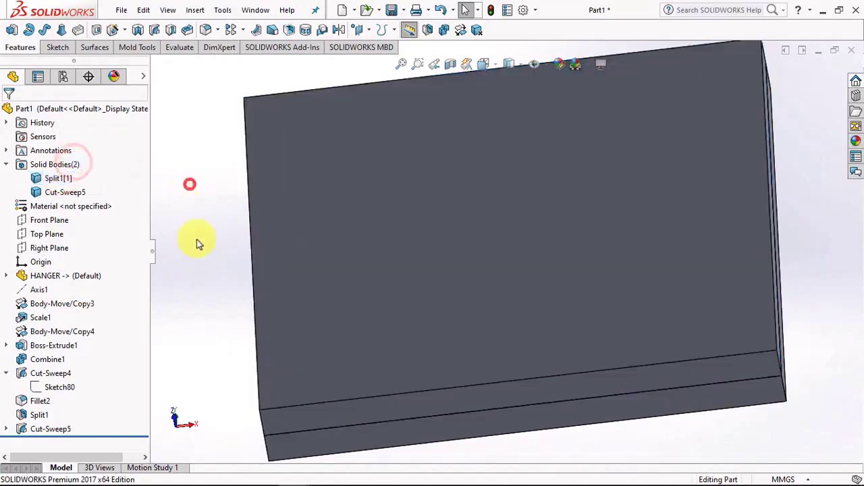
pyautogui.click(6, 345)
pyautogui.click(51, 359)
pyautogui.click(46, 342)
pyautogui.click(210, 299)
pyautogui.moveTo(233, 311)
pyautogui.mouseDown(button='middle')
pyautogui.moveTo(298, 210)
pyautogui.moveTo(268, 183)
pyautogui.mouseUp(button='middle')
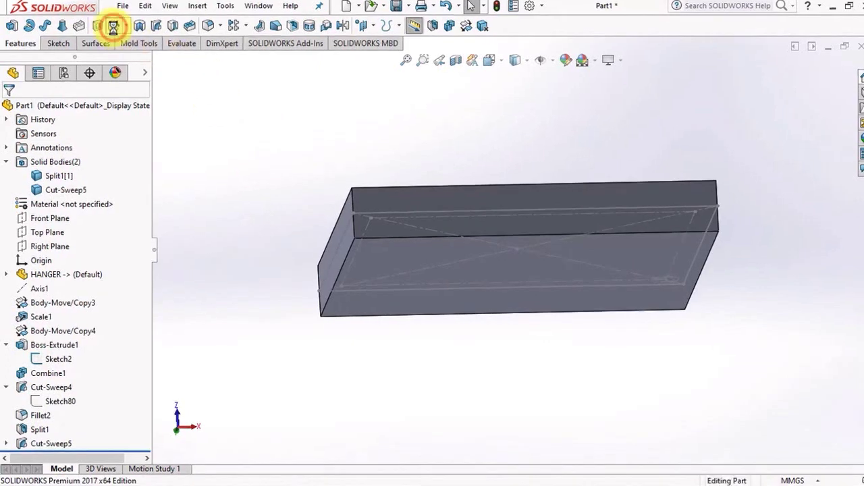
# Step: Configure a legacy C-Bored Drilled hole through all with a counterbore 25.4 mm in diameter and 6.3 mm deep
pyautogui.click(112, 29)
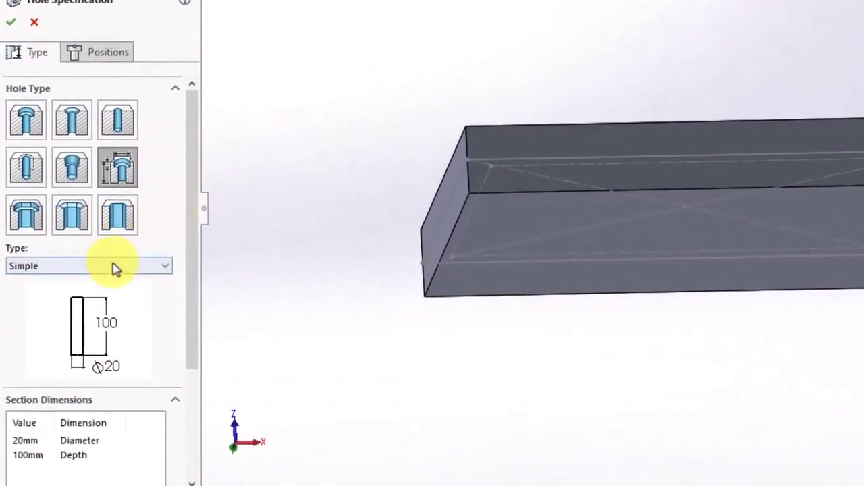
pyautogui.click(112, 266)
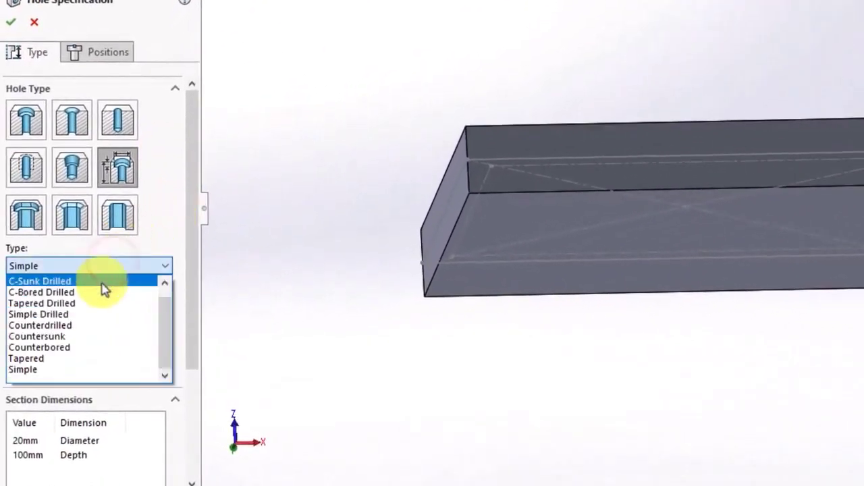
pyautogui.click(101, 284)
pyautogui.moveTo(192, 358); pyautogui.dragTo(192, 403)
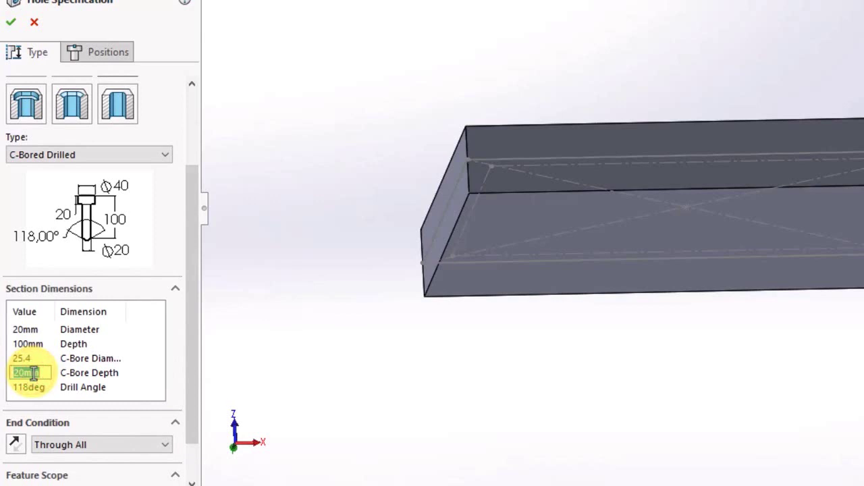
# Step: Place four counterbored hole points near the corners of the mold's underside
pyautogui.click(86, 51)
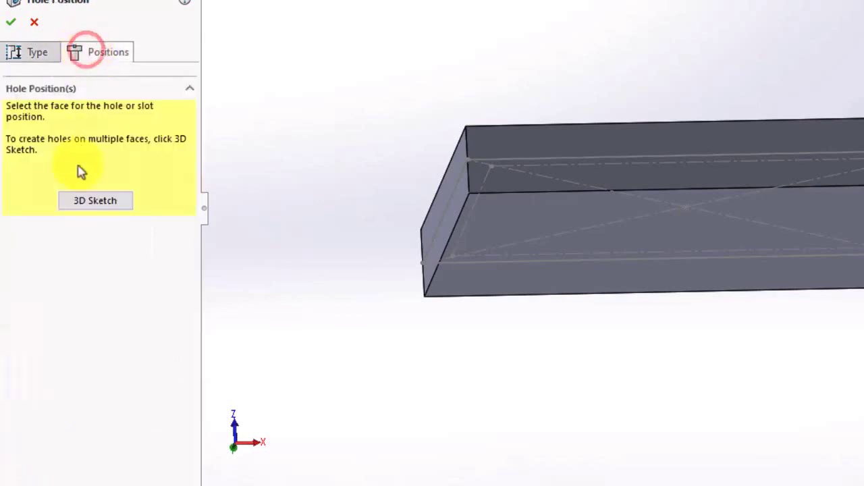
pyautogui.moveTo(345, 185); pyautogui.dragTo(317, 215, button='middle')
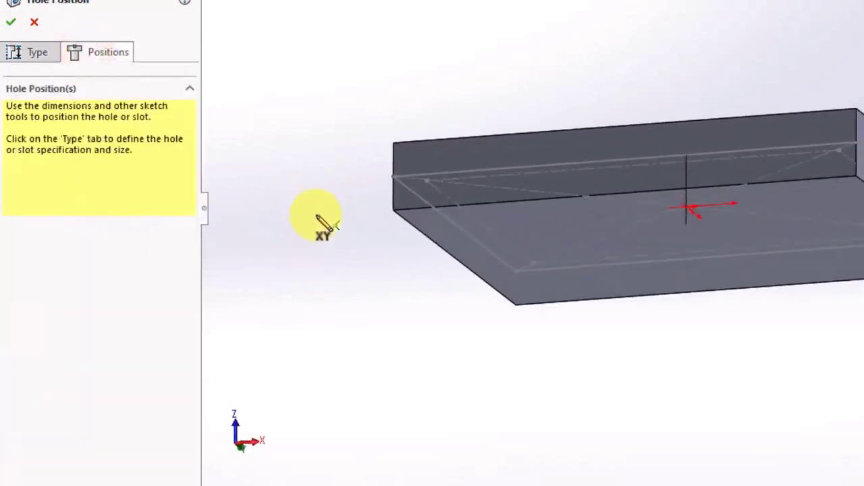
pyautogui.click(437, 223)
pyautogui.click(534, 289)
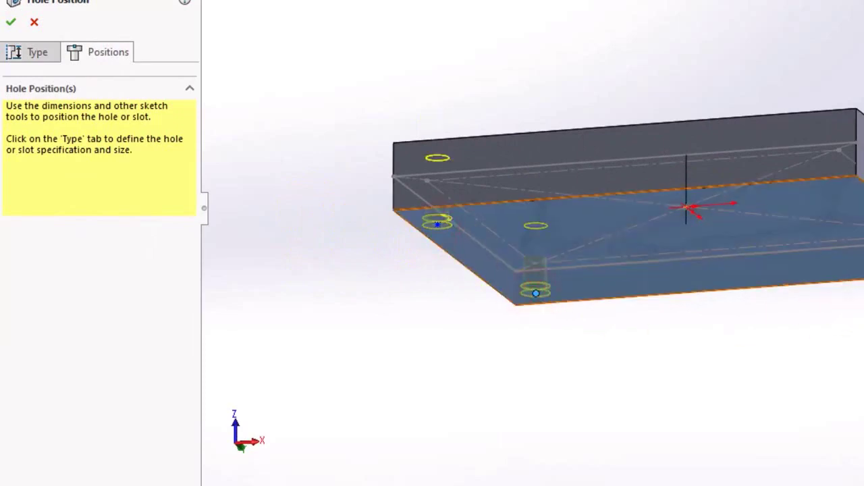
pyautogui.click(855, 212)
pyautogui.click(858, 208)
pyautogui.moveTo(861, 206); pyautogui.dragTo(814, 107, button='middle')
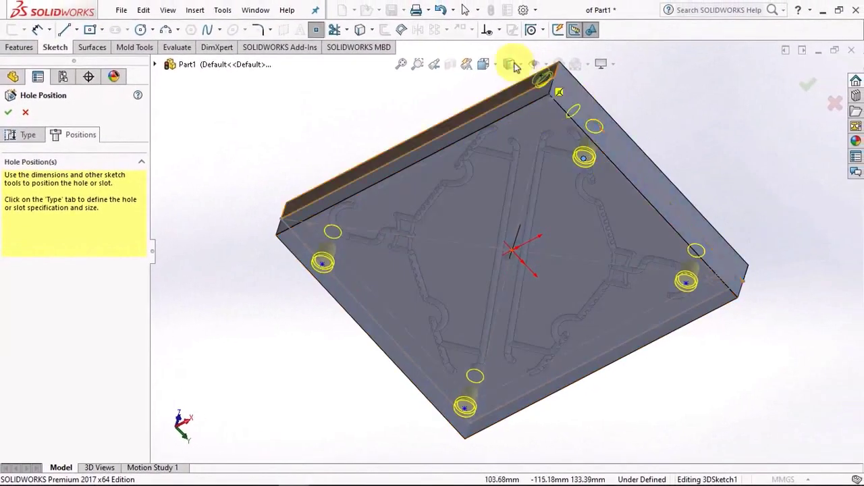
# Step: Align the hole point at the far corner along Z with Sketch2's construction corner point Point7
pyautogui.click(500, 33)
pyautogui.click(502, 63)
pyautogui.moveTo(533, 102); pyautogui.dragTo(574, 136, button='middle')
pyautogui.scroll(-3, 574, 135)
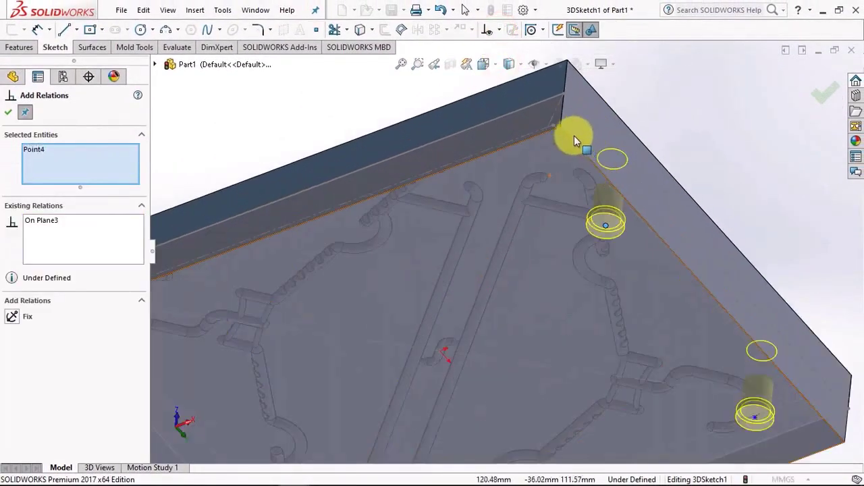
pyautogui.click(553, 125)
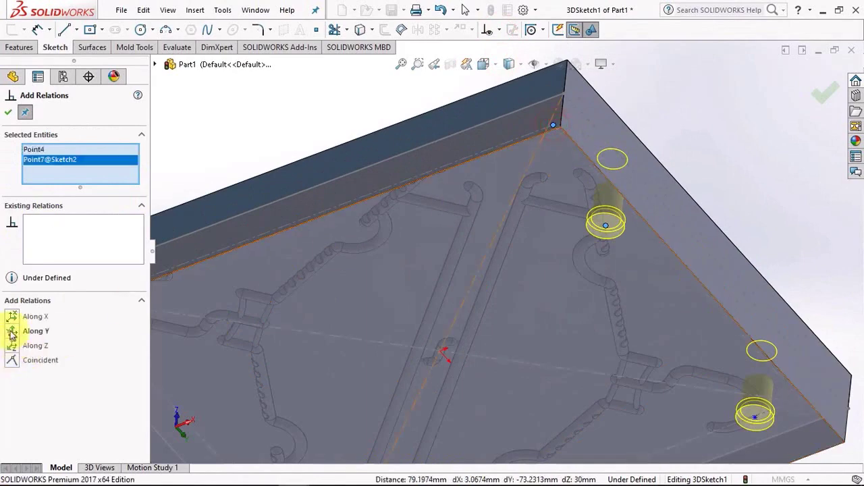
pyautogui.click(11, 347)
# Step: Make hole point Point3 concentric with the corner circle of Sketch2
pyautogui.click(756, 417)
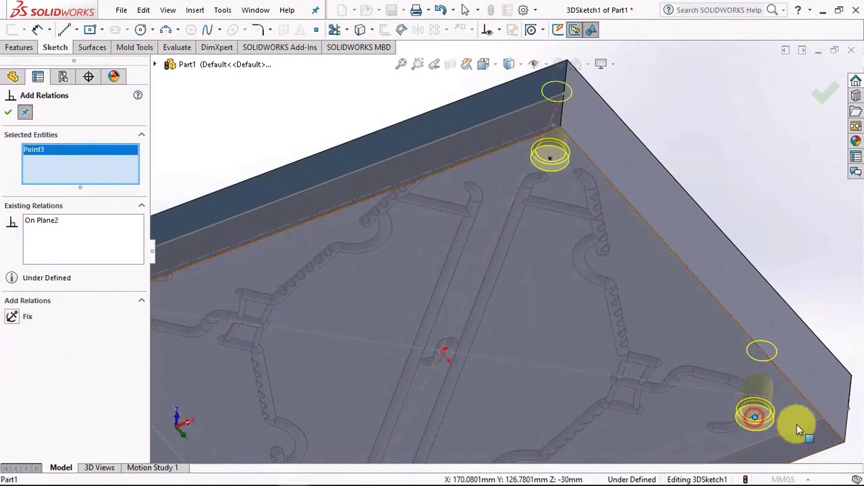
pyautogui.click(777, 421)
pyautogui.click(11, 316)
pyautogui.scroll(5, 640, 338)
pyautogui.scroll(-5, 392, 396)
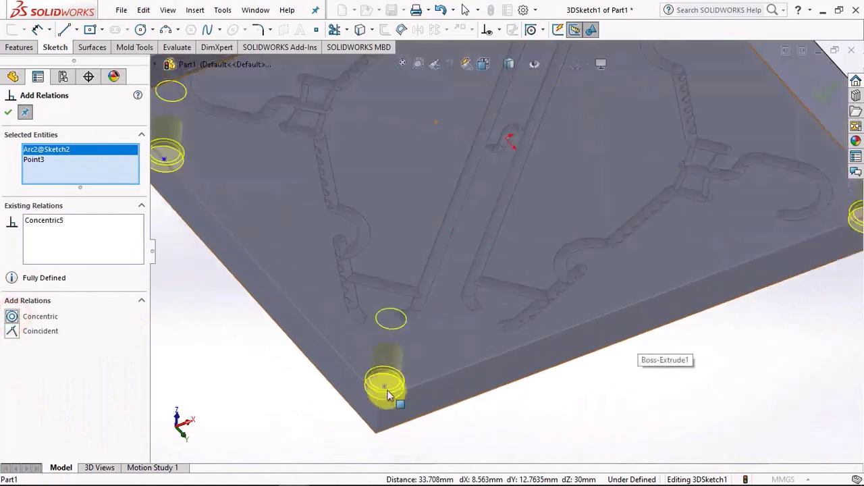
# Step: Align hole point Point2 along Z with Sketch2's construction corner point Point9
pyautogui.click(383, 386)
pyautogui.click(389, 369)
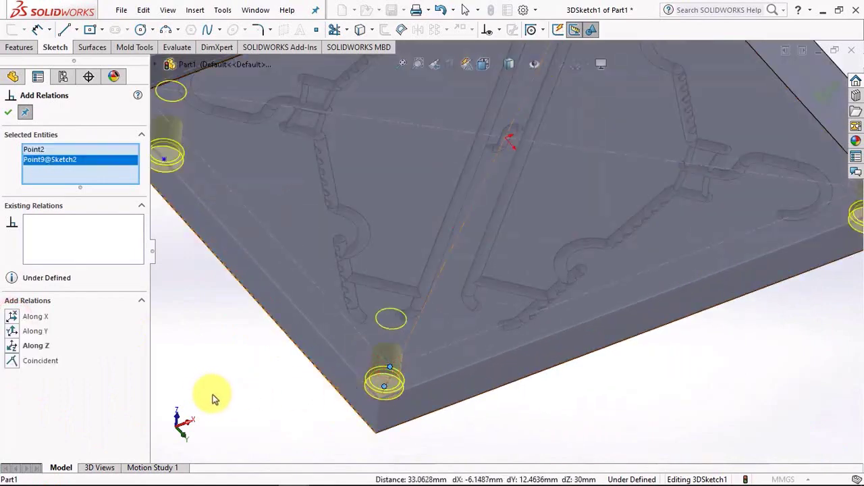
pyautogui.scroll(3, 211, 399)
pyautogui.click(10, 346)
pyautogui.scroll(3, 250, 386)
pyautogui.scroll(-5, 347, 219)
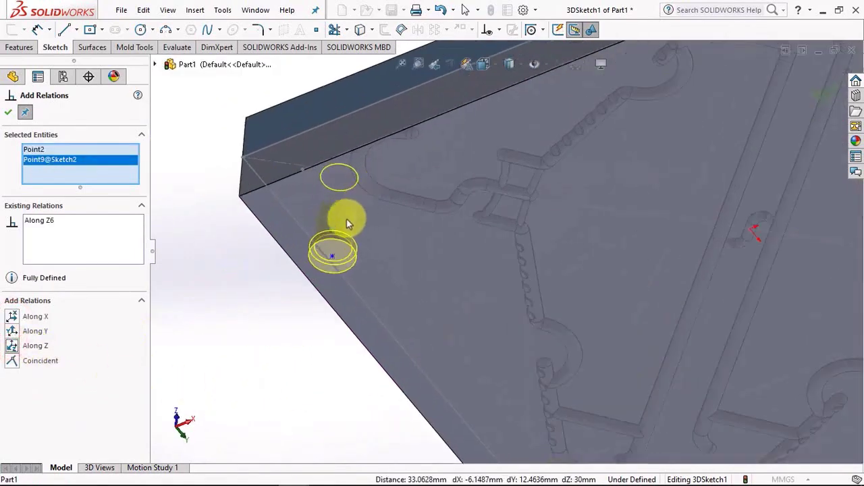
# Step: Align hole point Point1 along Z with Sketch2's construction corner point Point10 and complete the corner holes
pyautogui.click(301, 169)
pyautogui.click(332, 256)
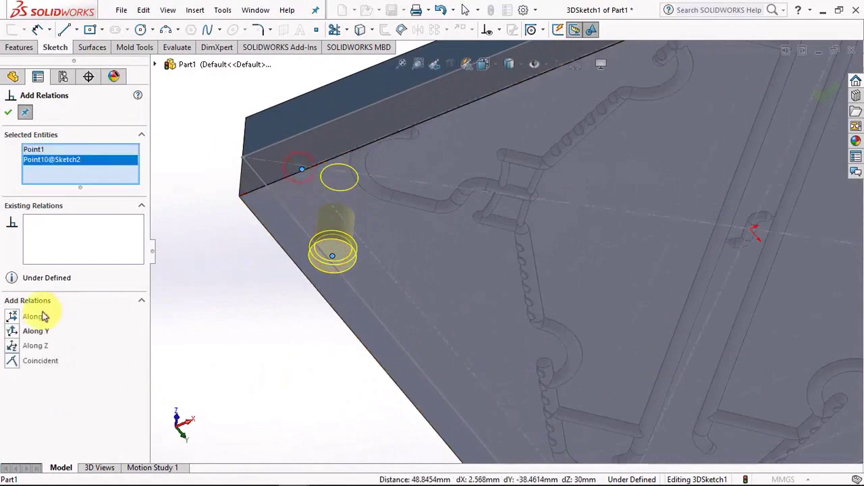
pyautogui.click(12, 346)
pyautogui.scroll(5, 353, 295)
pyautogui.click(8, 112)
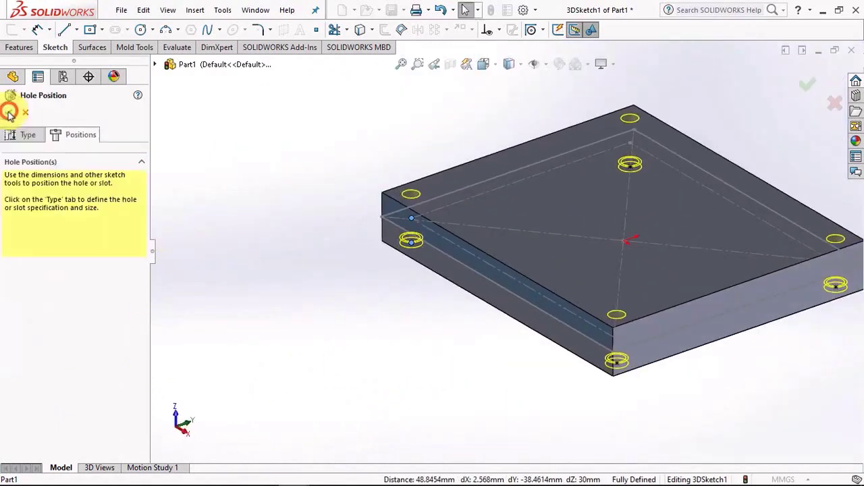
pyautogui.click(8, 111)
# Step: Hide the layout Sketch2 and view the mold from above
pyautogui.click(269, 203)
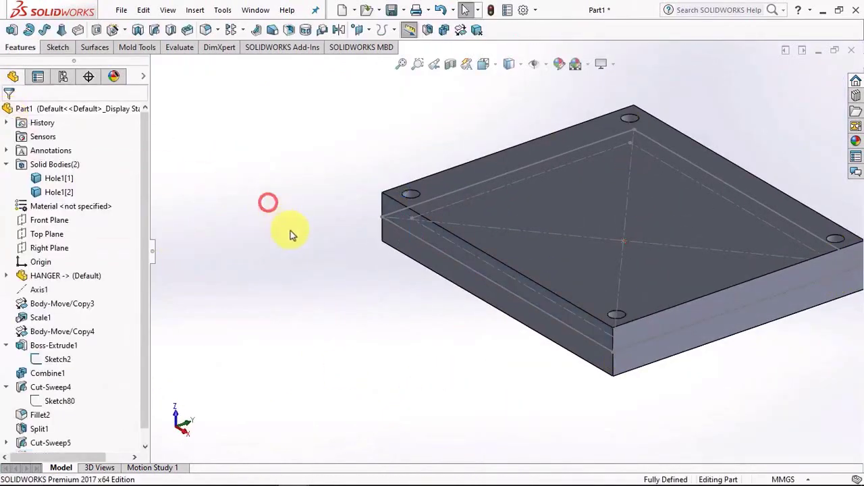
pyautogui.click(517, 233)
pyautogui.click(575, 173)
pyautogui.moveTo(306, 202); pyautogui.dragTo(317, 229, button='middle')
pyautogui.scroll(-2, 534, 88)
# Step: Offset the walls of the four corner holes in the upper mold half by 5 mm with the direction flipped
pyautogui.click(138, 47)
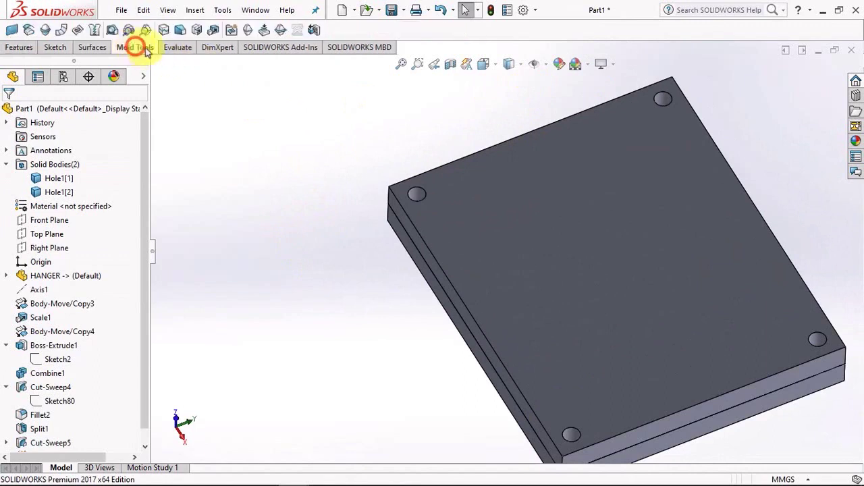
pyautogui.click(197, 30)
pyautogui.click(29, 148)
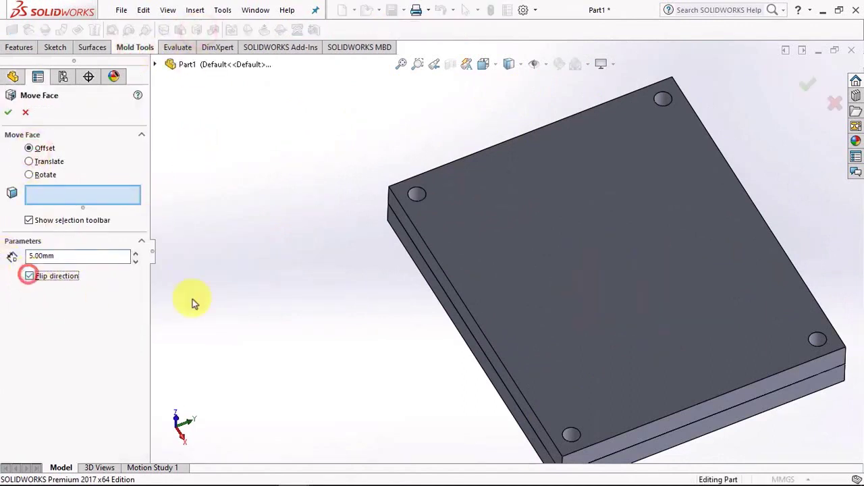
pyautogui.click(418, 195)
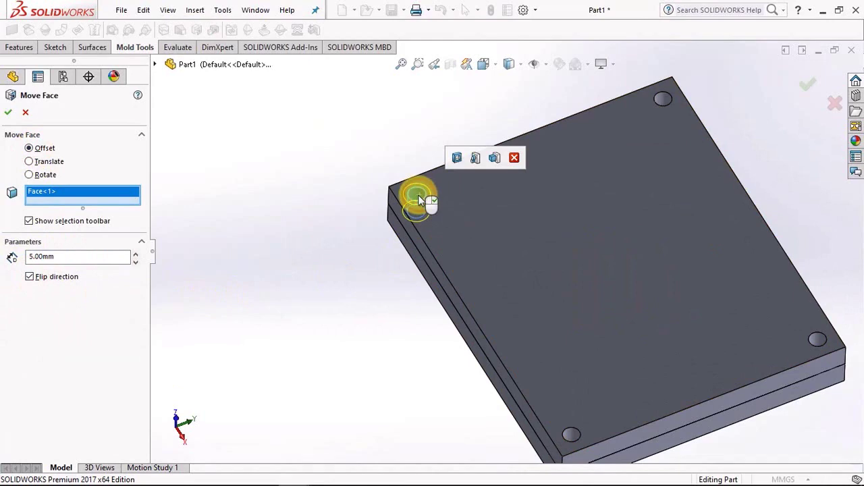
pyautogui.click(476, 160)
pyautogui.click(8, 114)
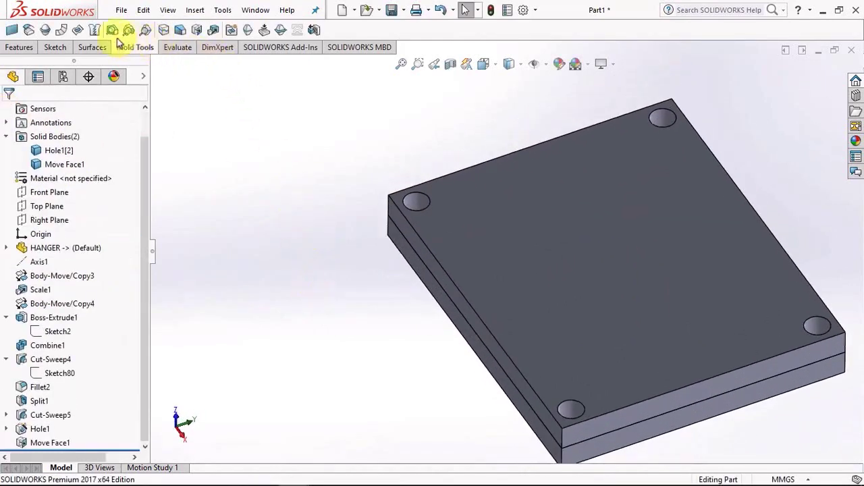
# Step: Set up a C-Bored Drilled legacy hole with 12 mm diameter, 30 mm counterbore diameter, 15 mm counterbore depth and Through All end condition
pyautogui.click(19, 48)
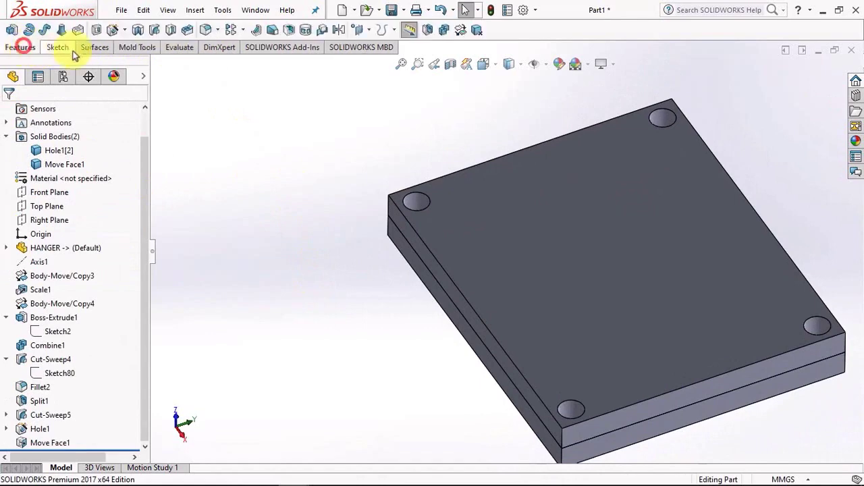
pyautogui.click(113, 30)
pyautogui.click(83, 294)
pyautogui.click(78, 308)
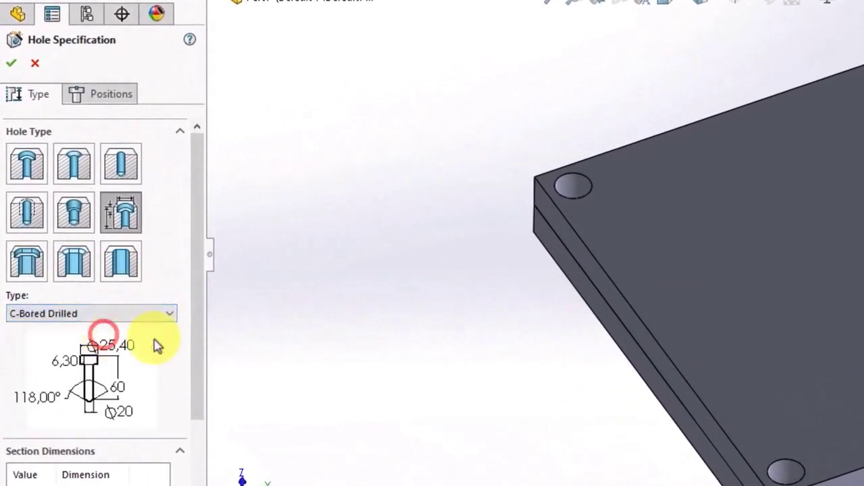
pyautogui.moveTo(190, 345); pyautogui.dragTo(196, 459)
pyautogui.click(32, 342)
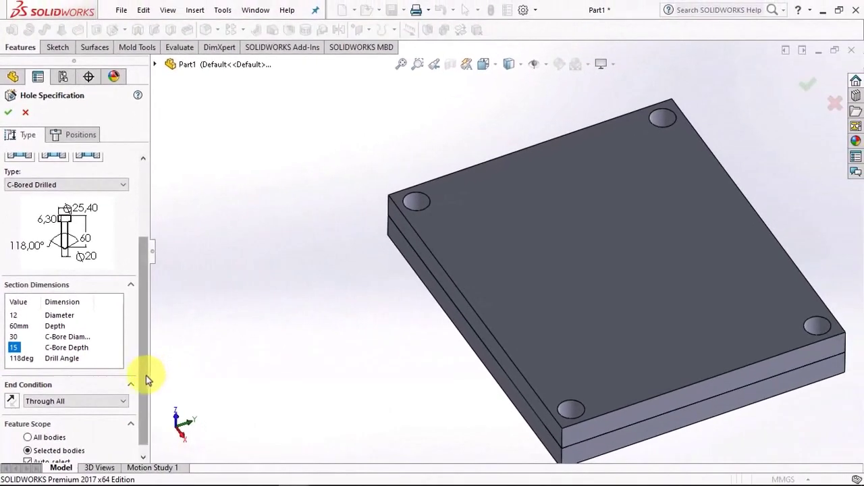
pyautogui.moveTo(199, 427); pyautogui.dragTo(200, 438)
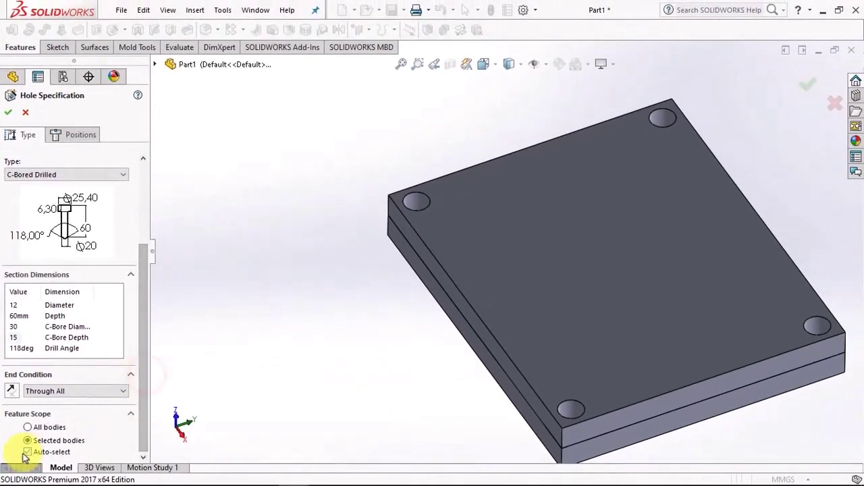
# Step: Place the counterbored hole on the mold's upper face using a 3D sketch, align it along Z with the origin and complete it
pyautogui.click(75, 135)
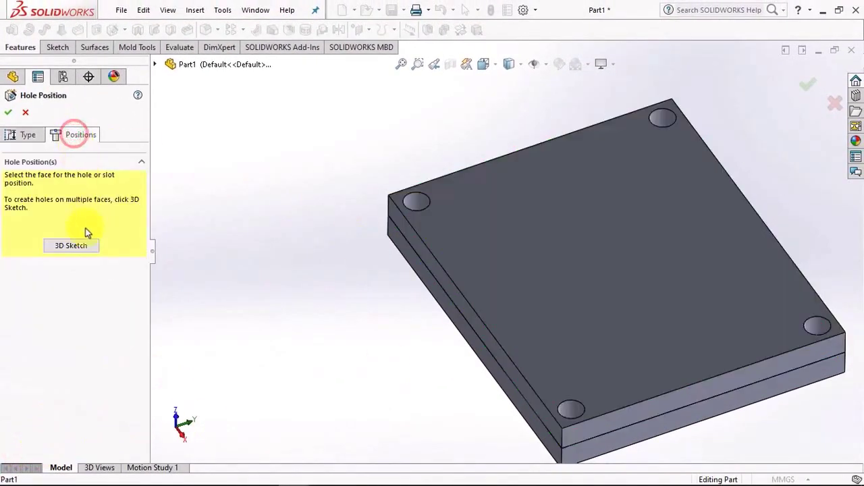
pyautogui.click(65, 245)
pyautogui.click(631, 252)
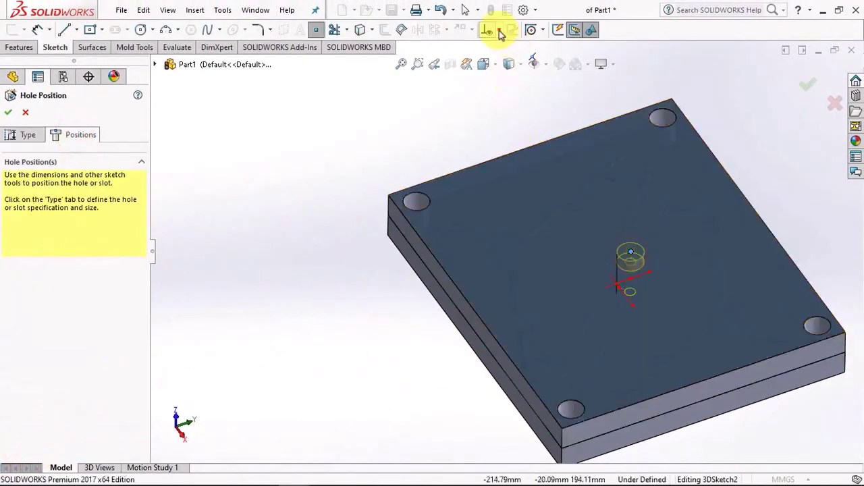
pyautogui.click(499, 31)
pyautogui.click(506, 59)
pyautogui.click(616, 284)
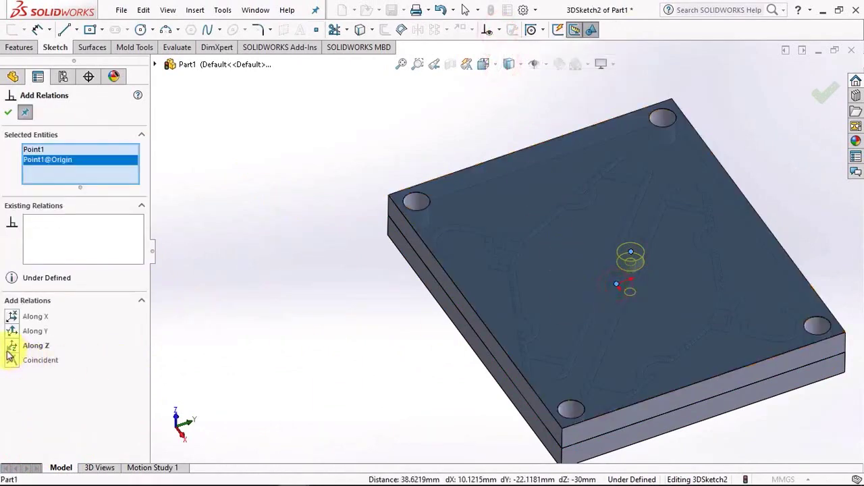
pyautogui.click(12, 346)
pyautogui.click(8, 112)
pyautogui.click(8, 113)
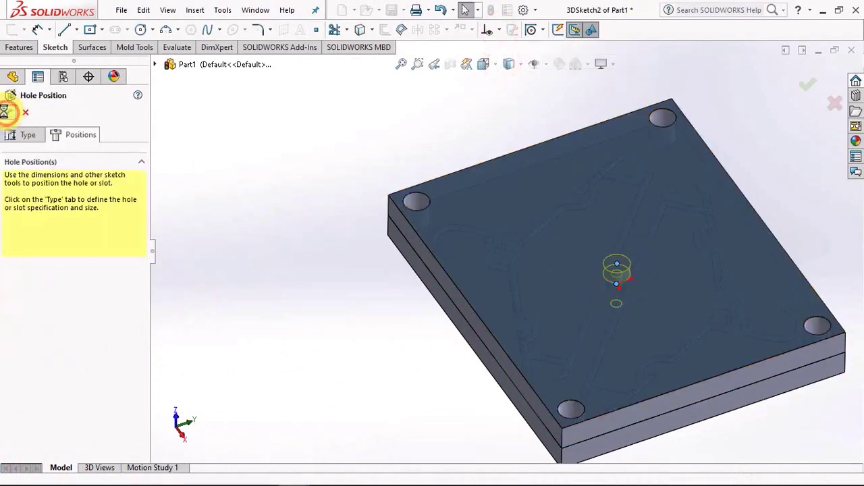
# Step: Hide the lower mold half and inspect the cavities, runner and center hole on the underside of the upper half
pyautogui.click(279, 264)
pyautogui.moveTo(279, 264)
pyautogui.mouseDown(button='middle')
pyautogui.moveTo(371, 264)
pyautogui.moveTo(503, 414)
pyautogui.mouseUp(button='middle')
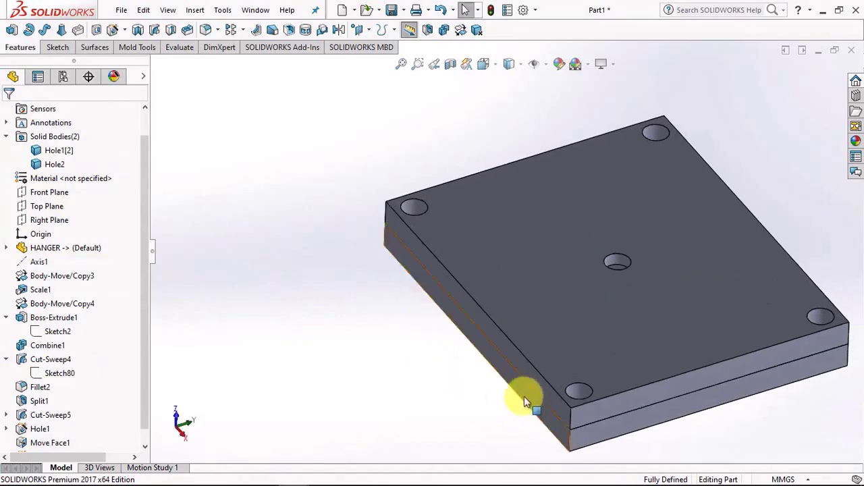
pyautogui.click(524, 397)
pyautogui.click(597, 361)
pyautogui.moveTo(395, 394); pyautogui.dragTo(426, 166, button='middle')
pyautogui.scroll(-5, 649, 298)
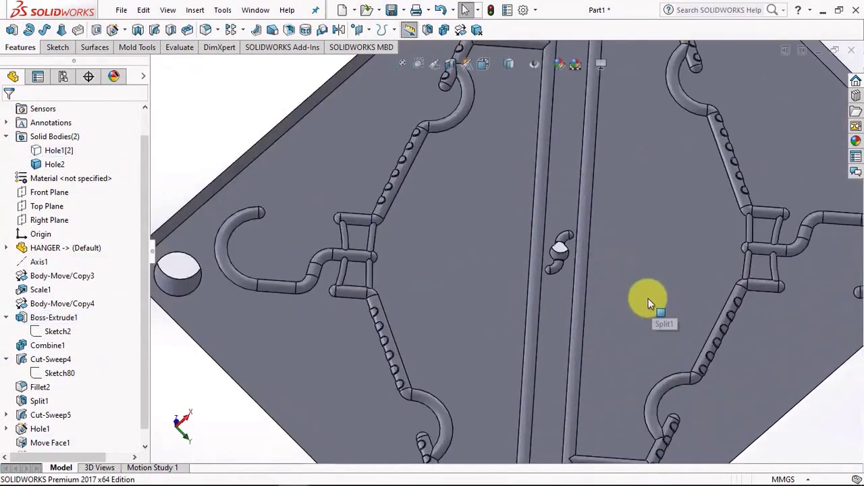
pyautogui.press('f')
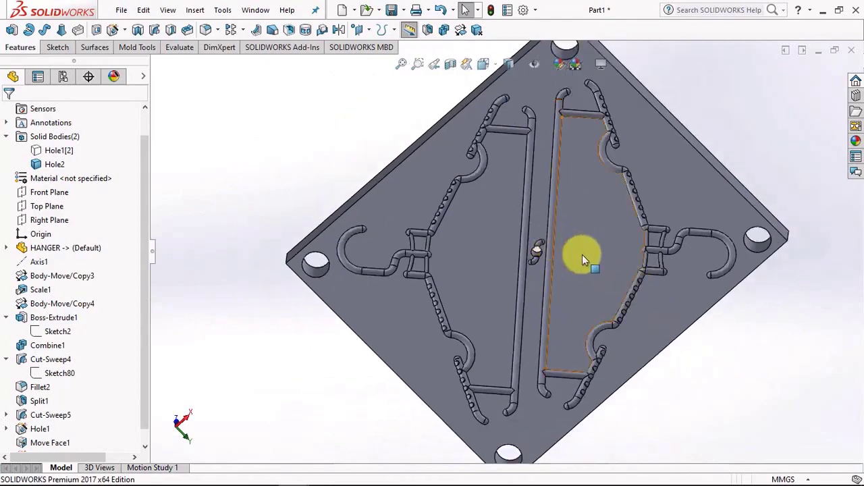
pyautogui.moveTo(582, 254); pyautogui.dragTo(588, 372, button='middle')
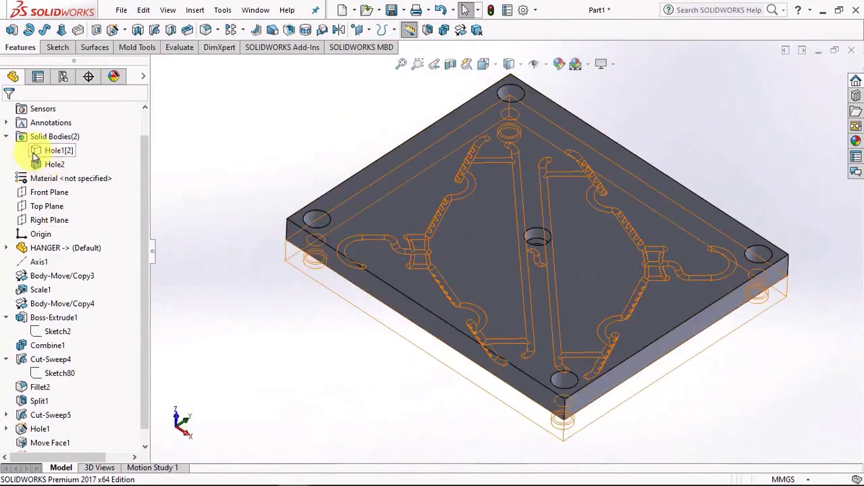
# Step: Show the lower mold half, hide the upper half and inspect the lower half's cavities and runner
pyautogui.click(52, 150)
pyautogui.click(40, 165)
pyautogui.click(48, 147)
pyautogui.click(165, 174)
pyautogui.moveTo(363, 379); pyautogui.dragTo(370, 422, button='middle')
pyautogui.scroll(-4, 562, 262)
pyautogui.scroll(4, 557, 263)
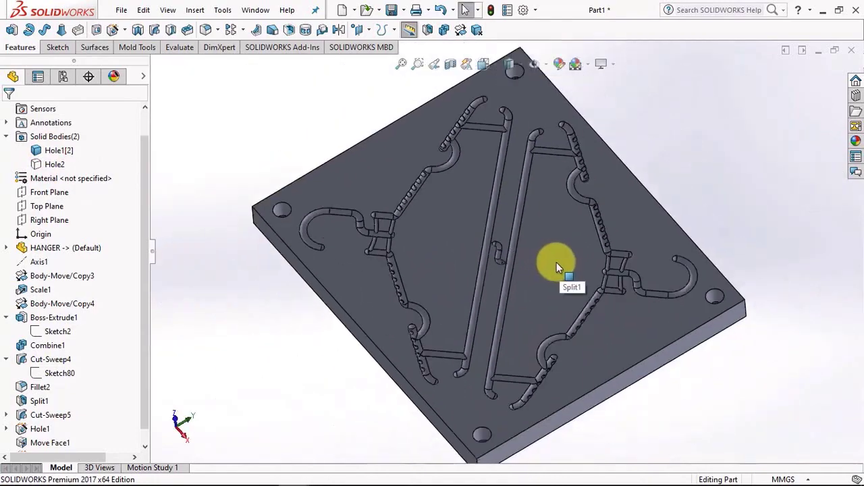
# Step: Show the upper mold half again so both halves are displayed together
pyautogui.click(42, 164)
pyautogui.click(52, 148)
pyautogui.click(236, 138)
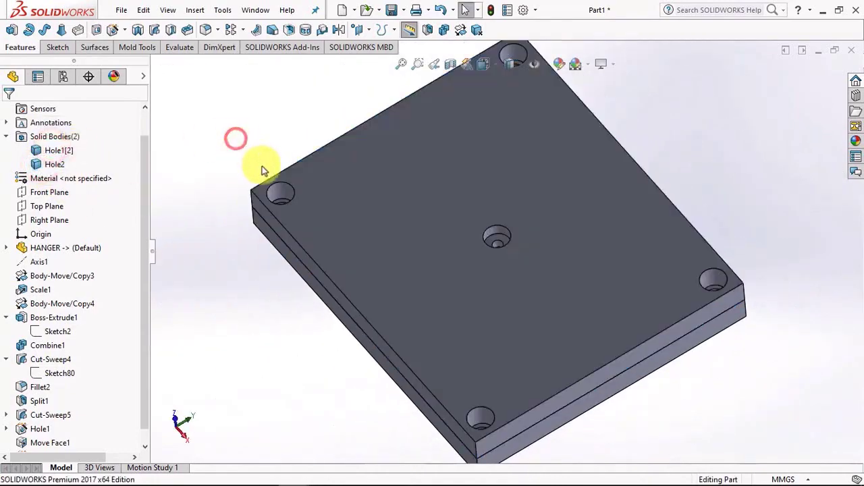
pyautogui.scroll(1, 550, 97)
pyautogui.press('f')
# Step: Switch the display style to Wireframe to inspect the mold's internal cavities, runner and holes
pyautogui.click(508, 65)
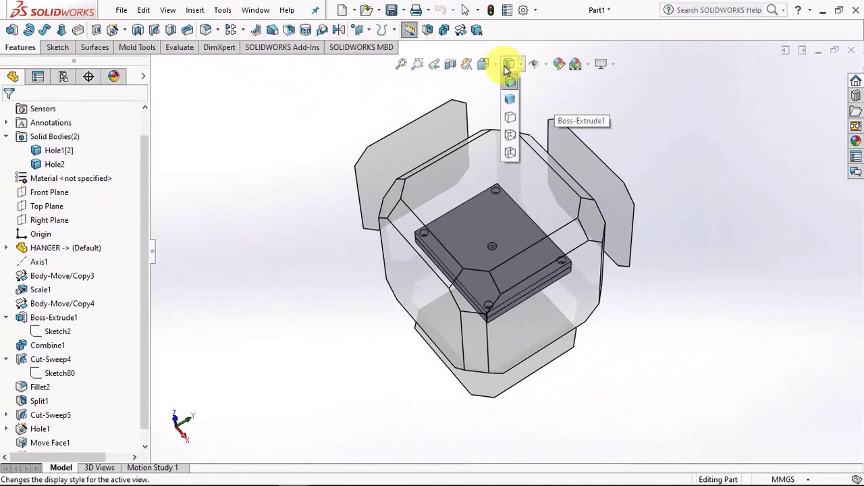
pyautogui.click(510, 149)
pyautogui.moveTo(509, 149); pyautogui.dragTo(605, 211, button='middle')
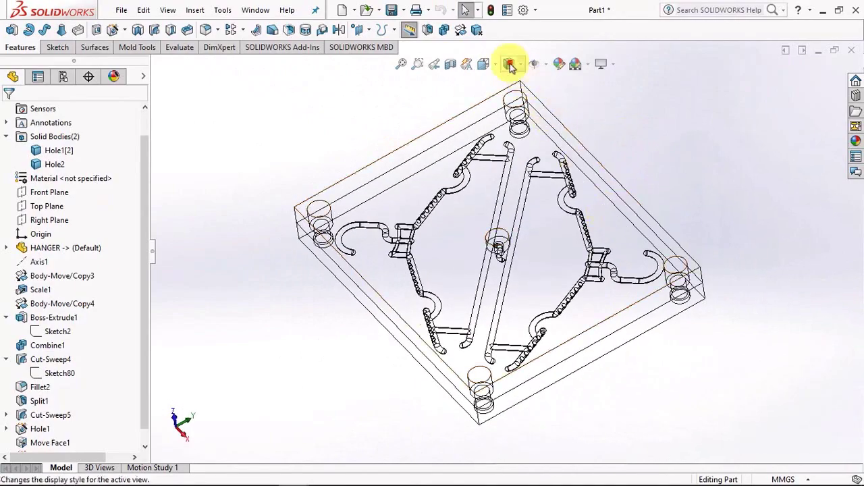